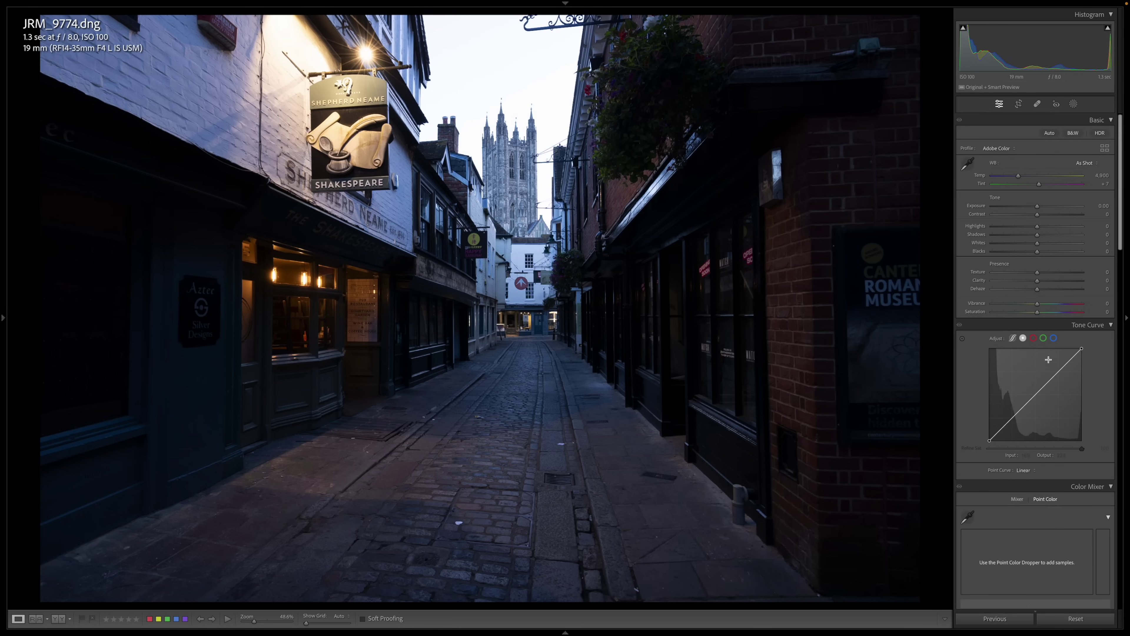
Enhance the street photo with AI Denoise at amount 40 and check the denoised copy at 100% magnification.
scroll(1048, 359, "down", 15)
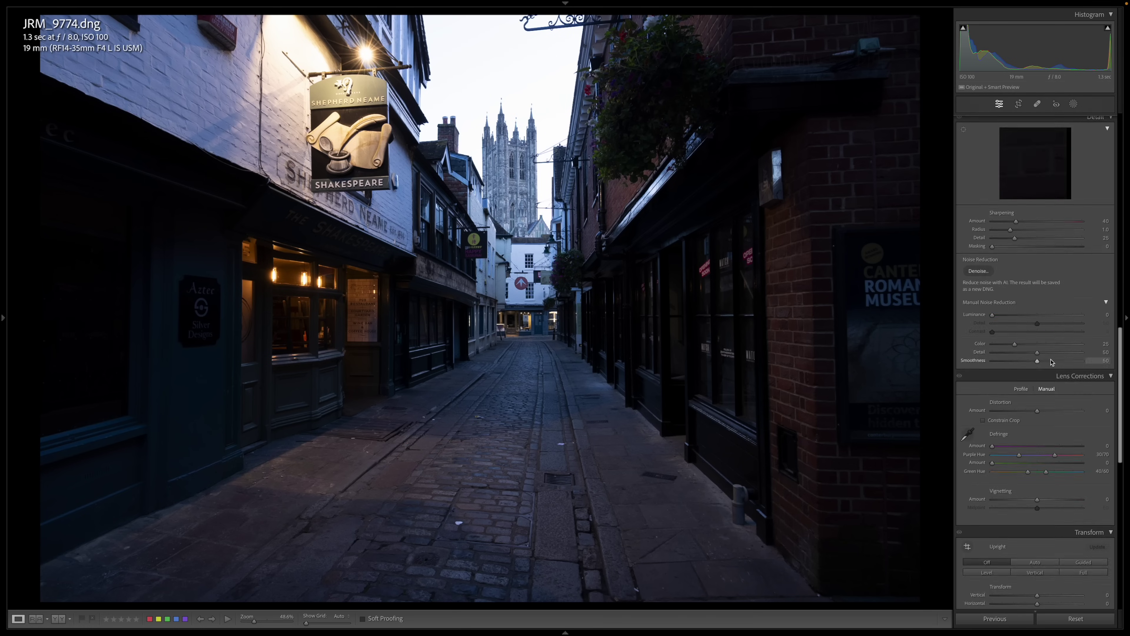
scroll(1052, 362, "down", 10)
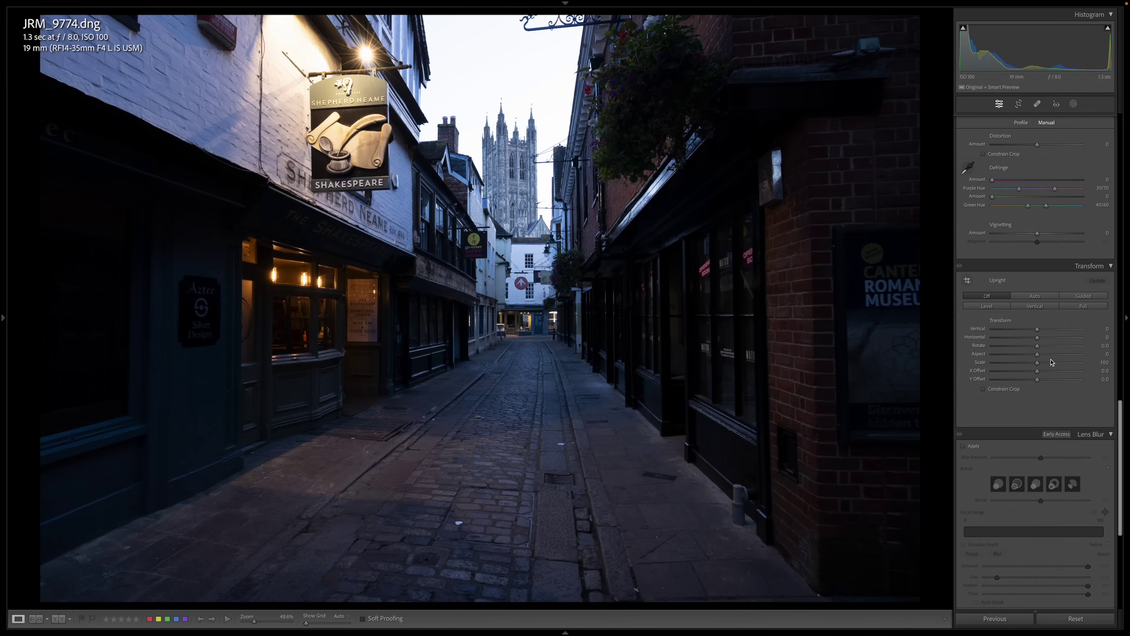
scroll(1052, 362, "up", 6)
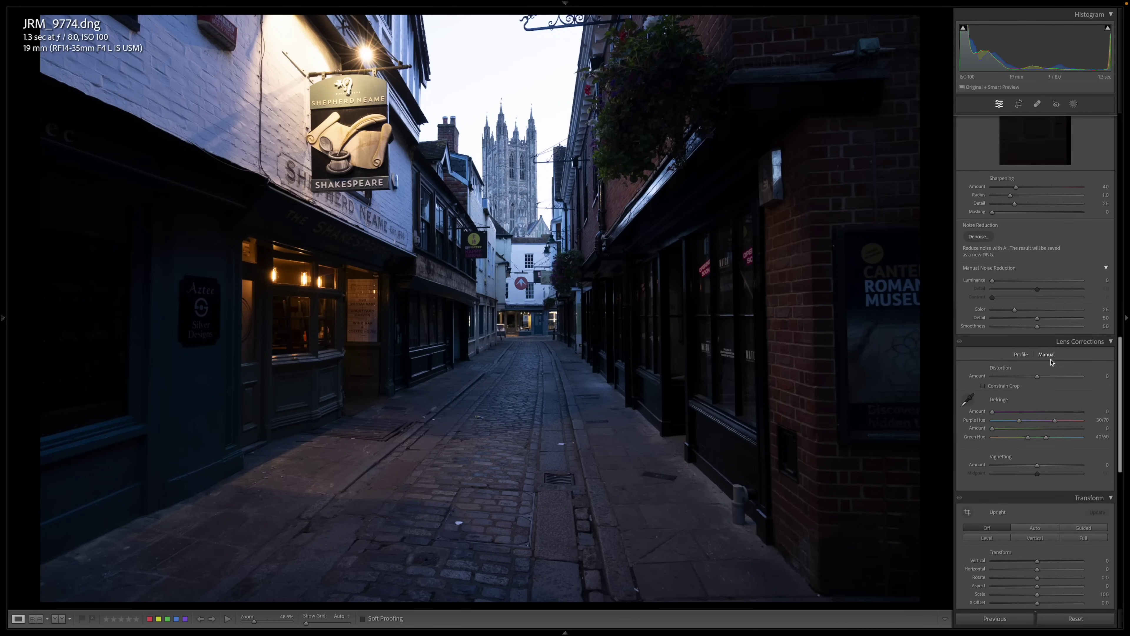
scroll(1050, 362, "up", 2)
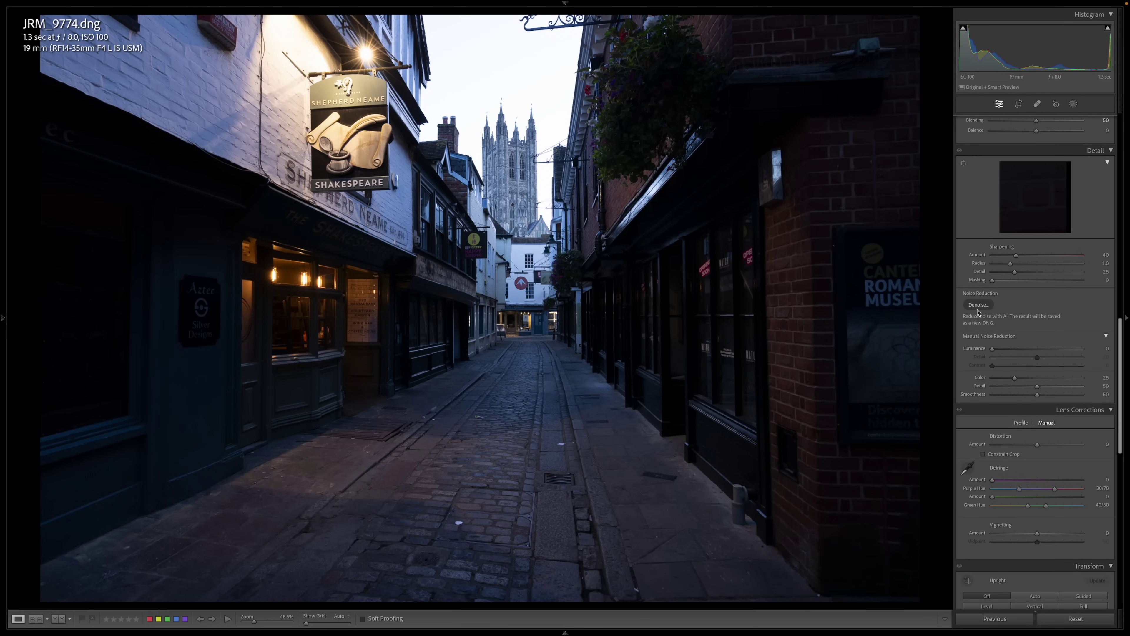
left_click(977, 306)
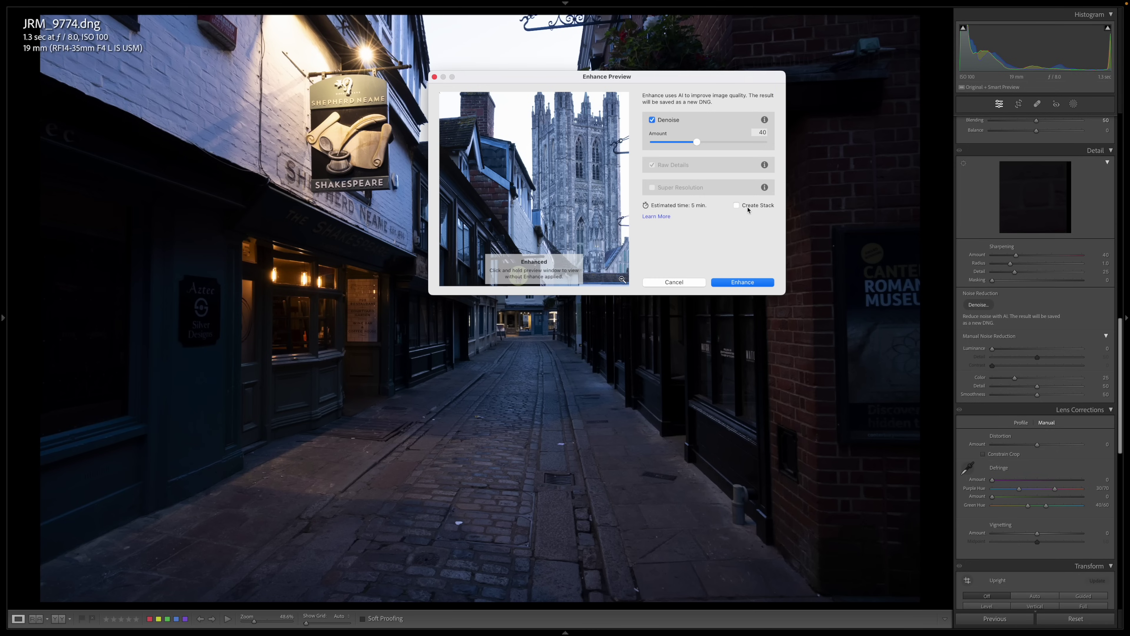
left_click(740, 283)
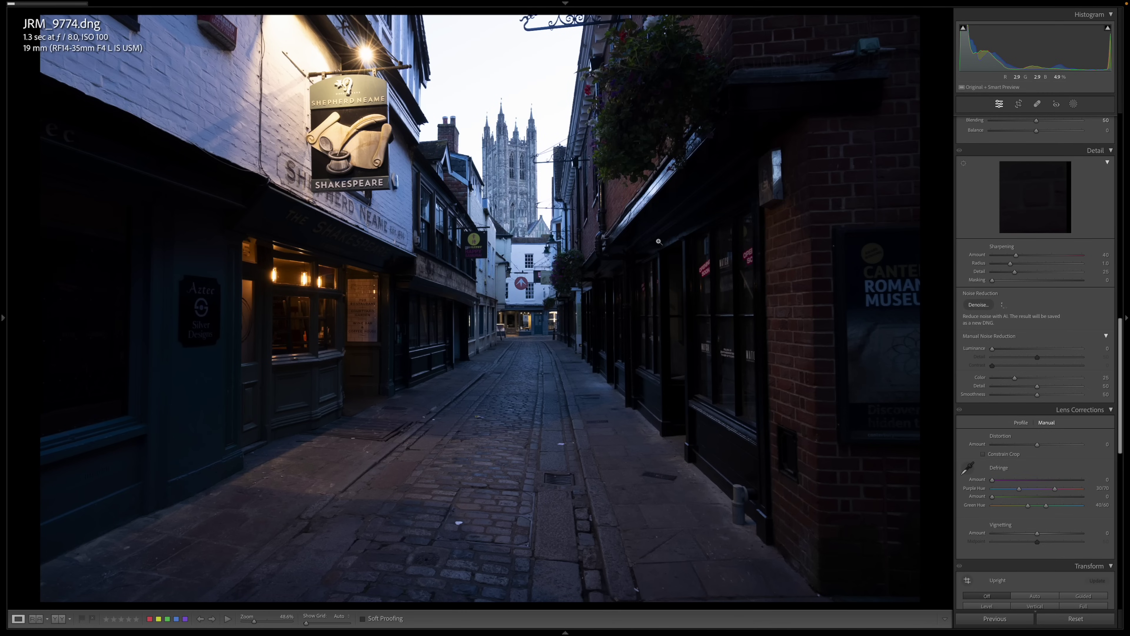
mouse_move(27, 7)
left_click(434, 350)
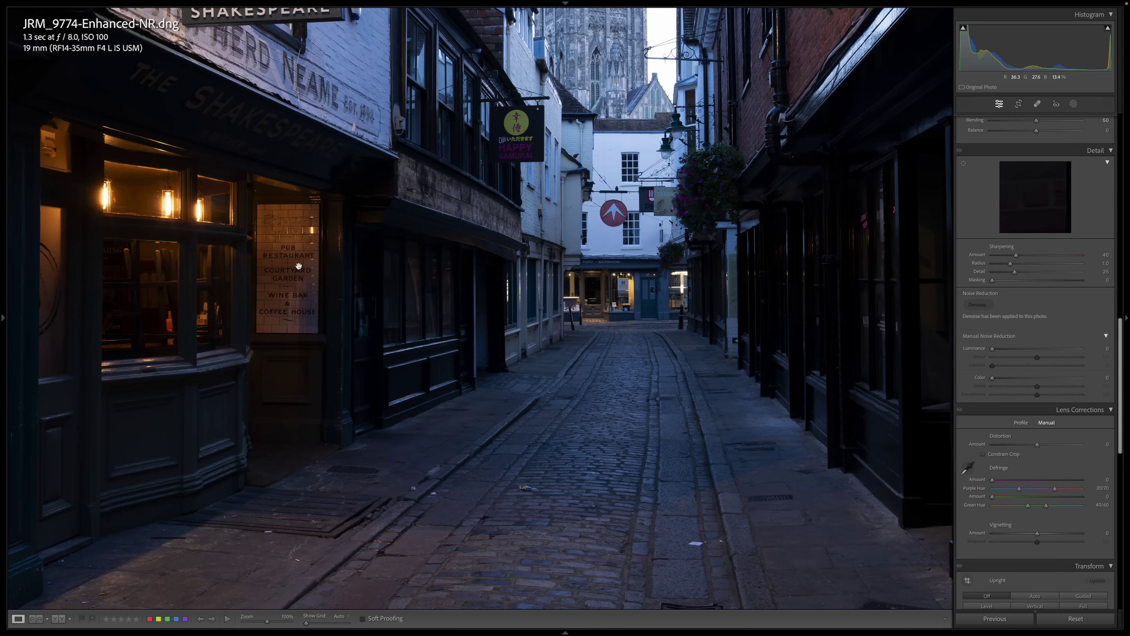
left_click(392, 433)
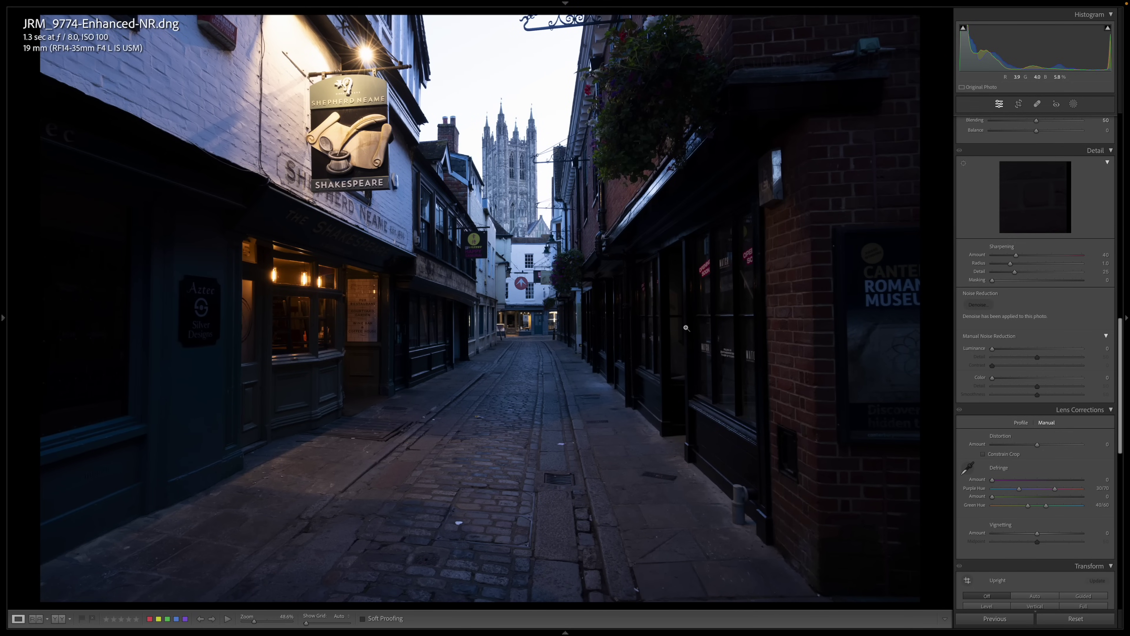
Try the automatic Upright perspective correction on the denoised photo.
scroll(1028, 428, "up", 3)
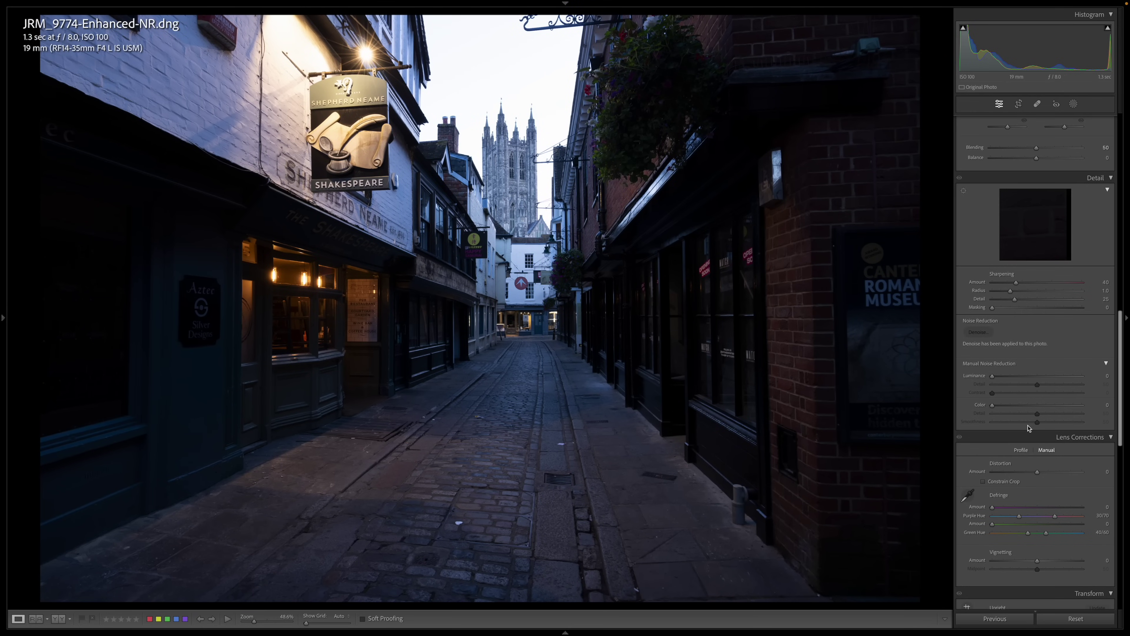
scroll(1029, 428, "up", 10)
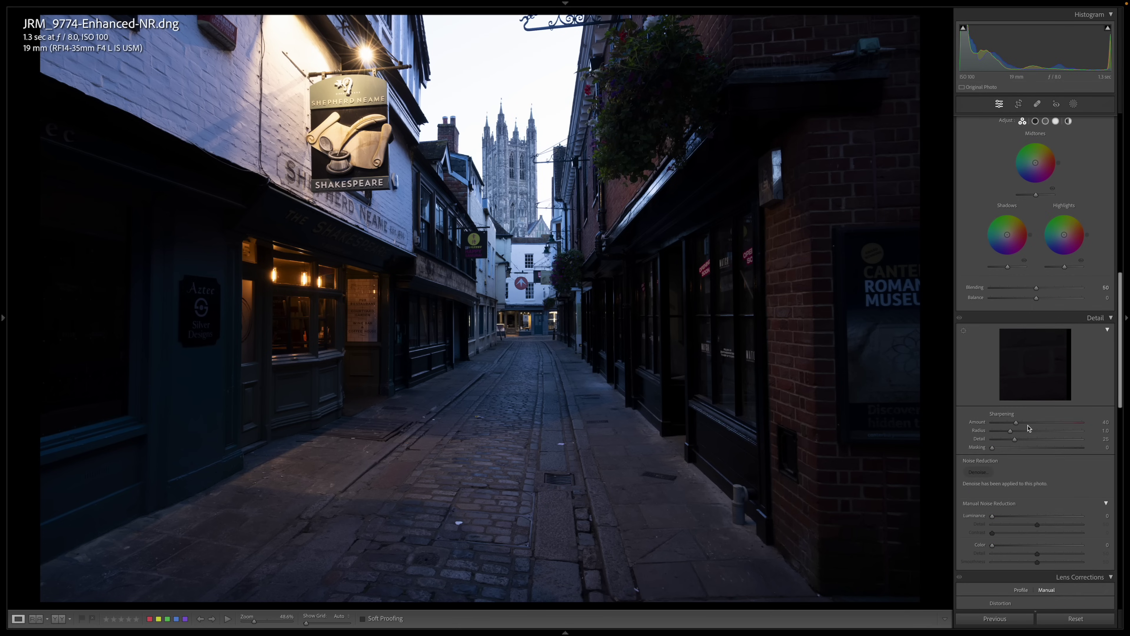
scroll(1028, 428, "down", 20)
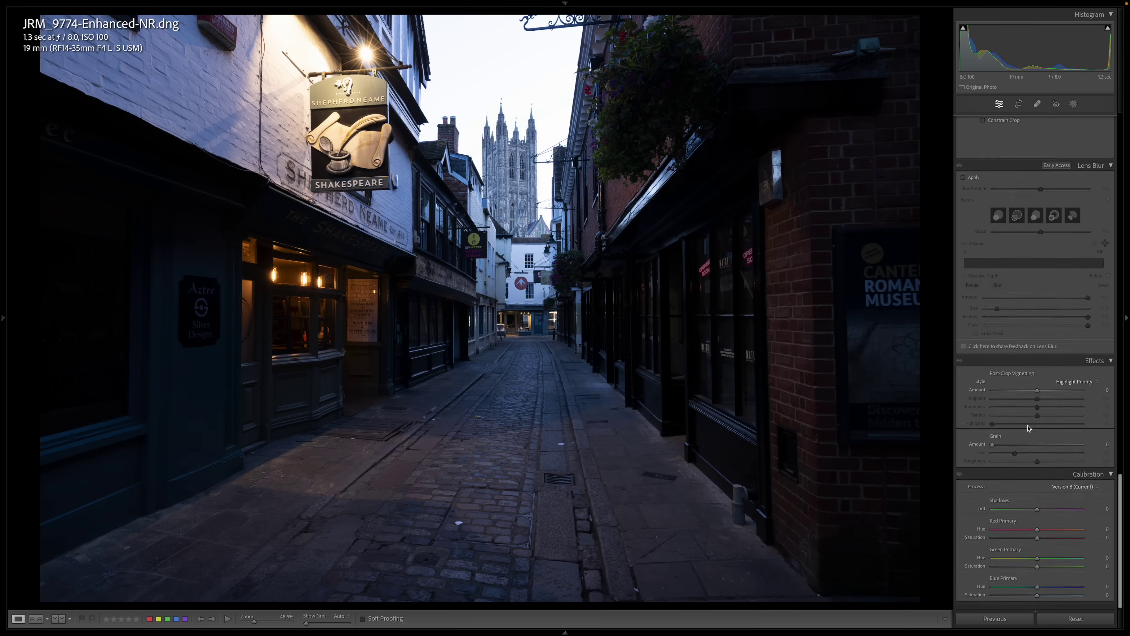
scroll(1029, 428, "up", 7)
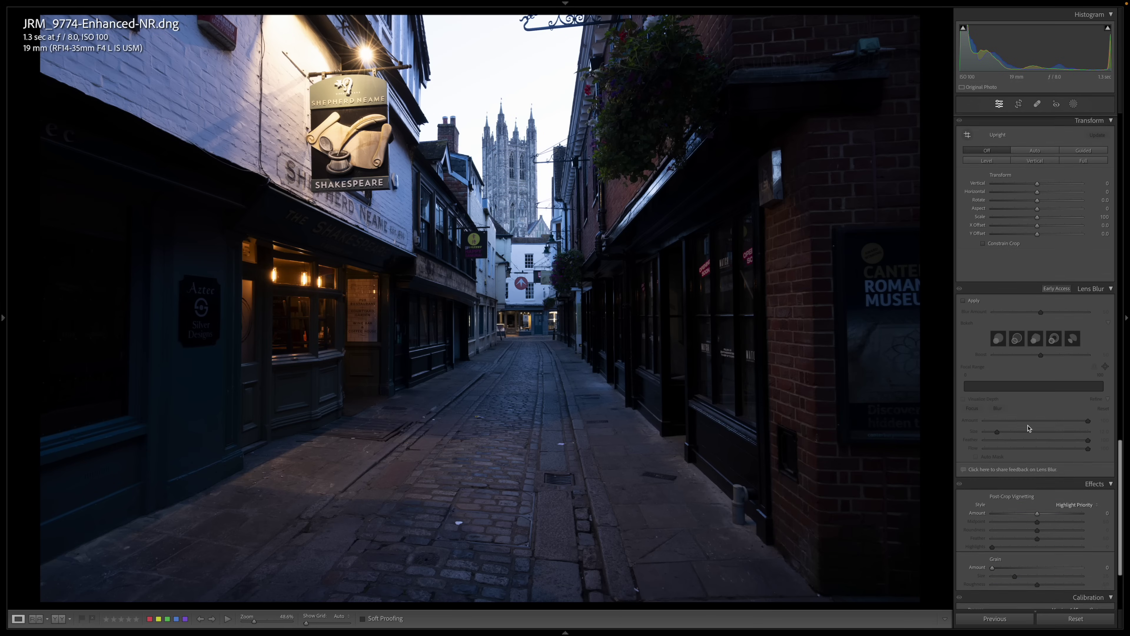
scroll(1028, 428, "up", 1)
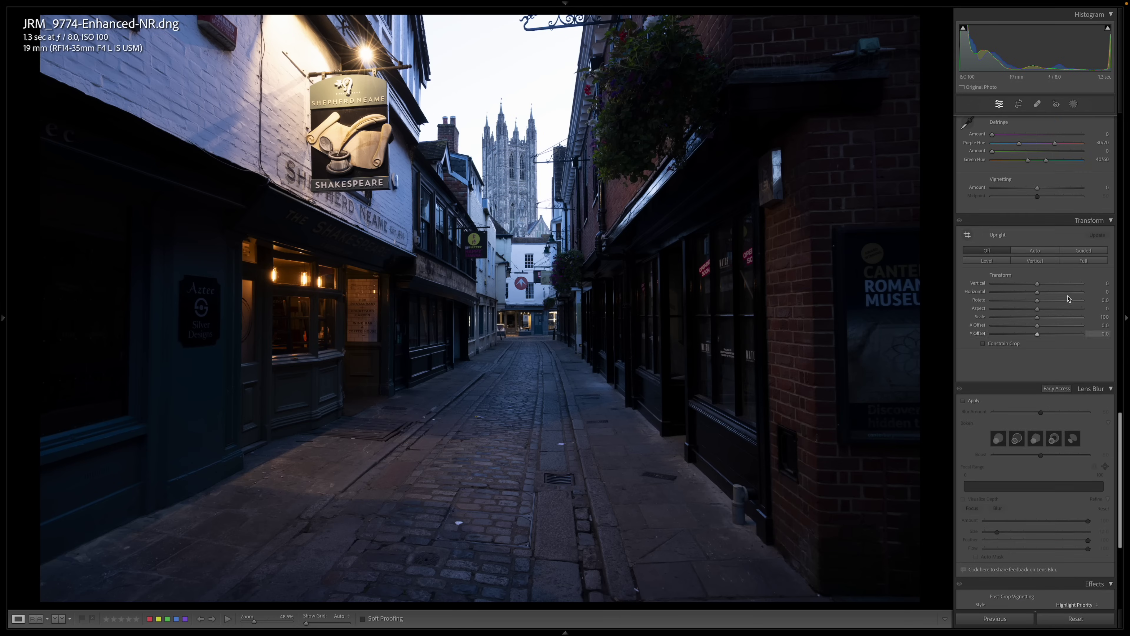
left_click(1035, 250)
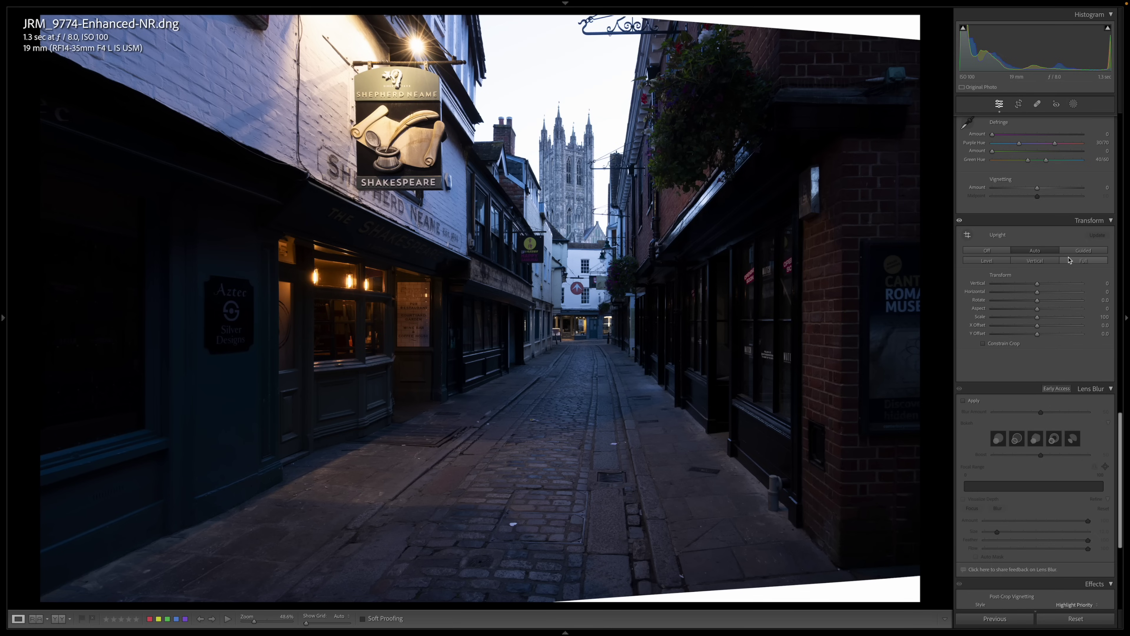
Correct the perspective with Guided Upright, using vertical guides along the pub front and the opposite shop window and a horizontal guide across the cathedral tower.
left_click(1083, 250)
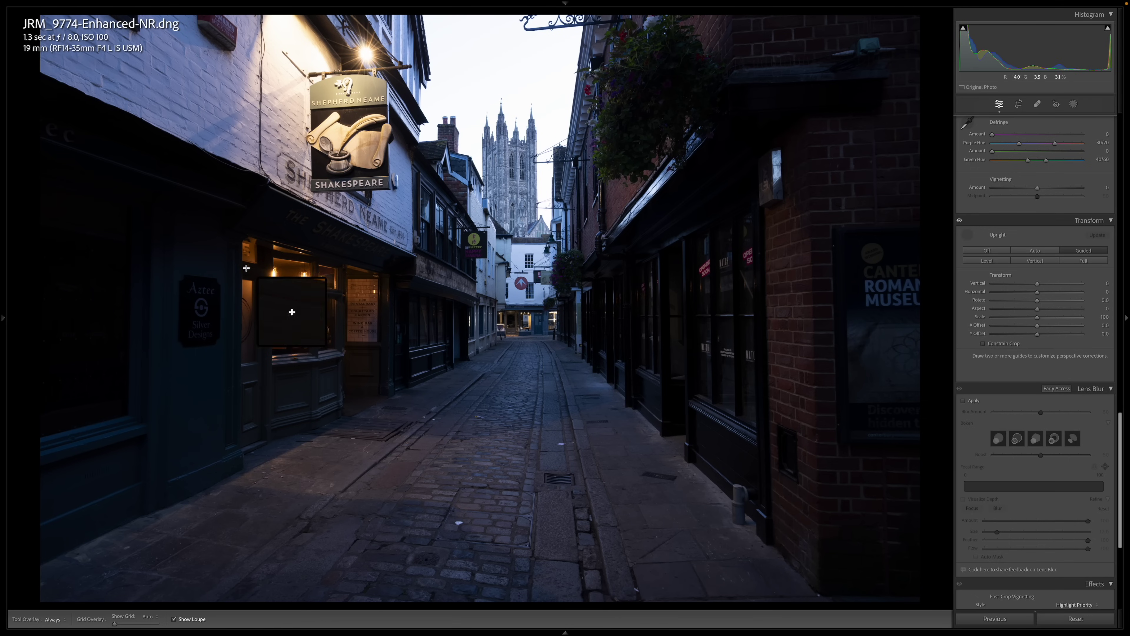
left_click_drag(235, 240, 234, 446)
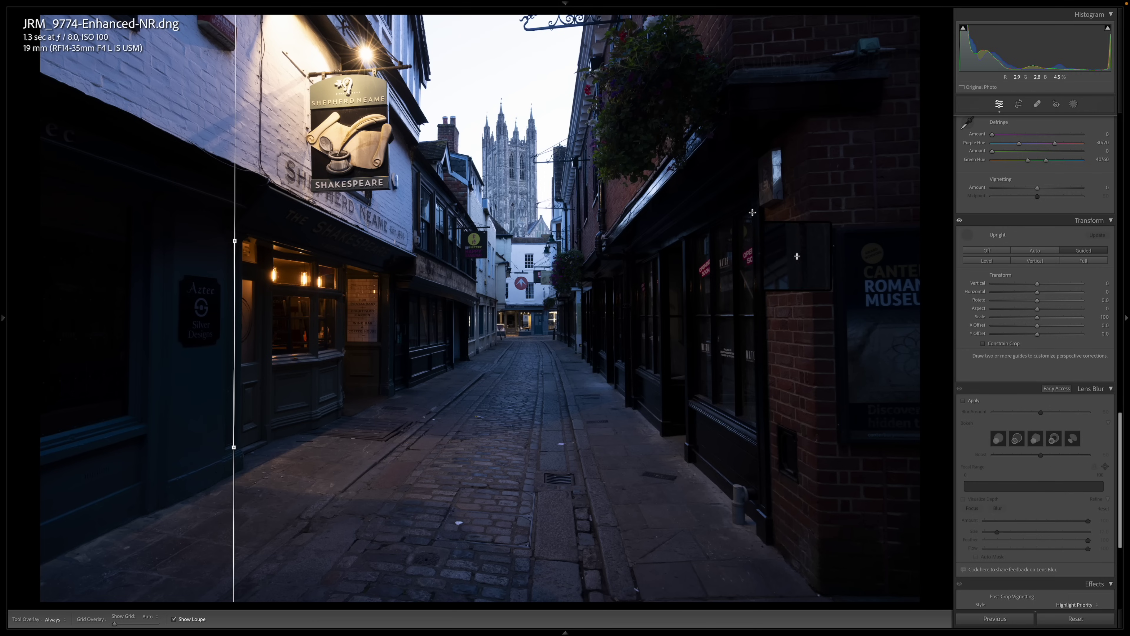
mouse_move(752, 211)
left_mouse_down()
mouse_move(735, 370)
mouse_move(760, 445)
left_mouse_up()
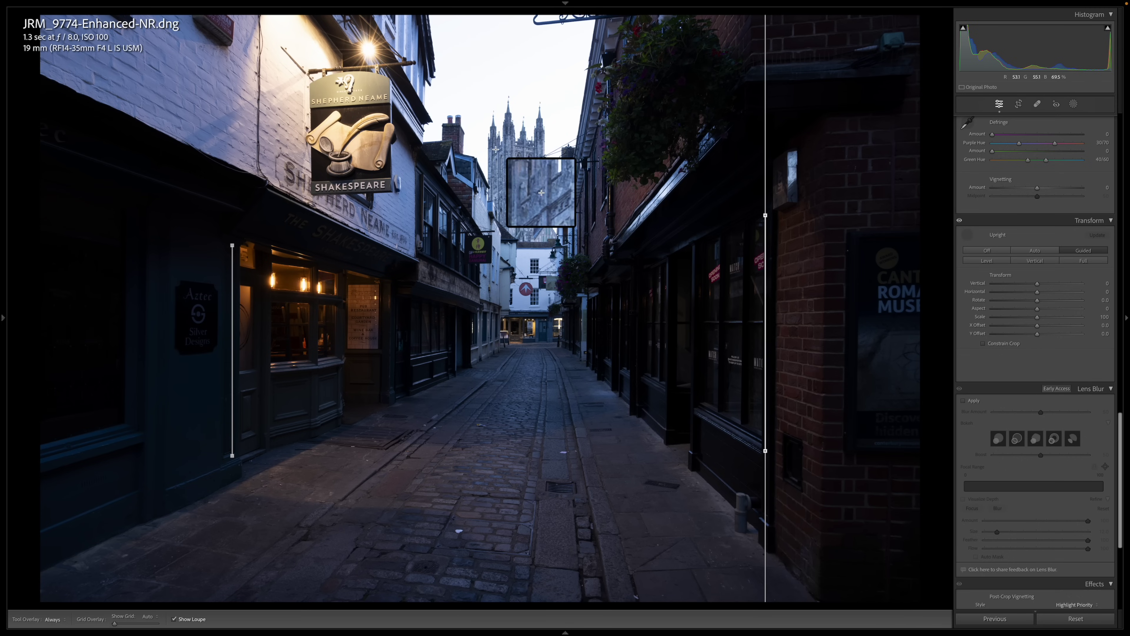
left_click_drag(491, 153, 531, 151)
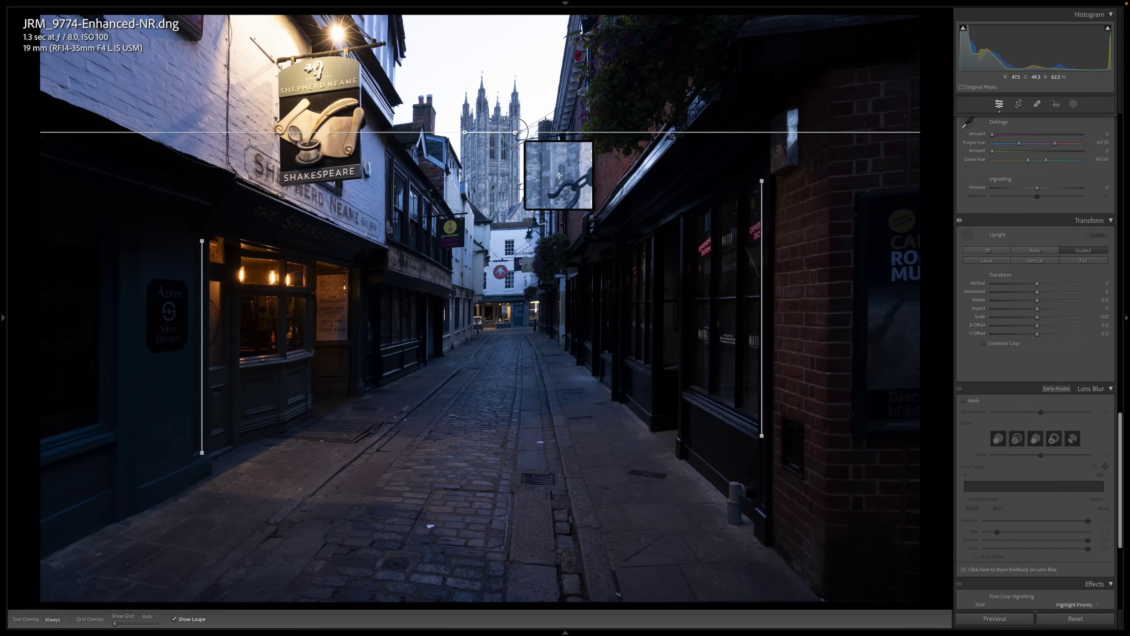
left_click_drag(514, 132, 517, 129)
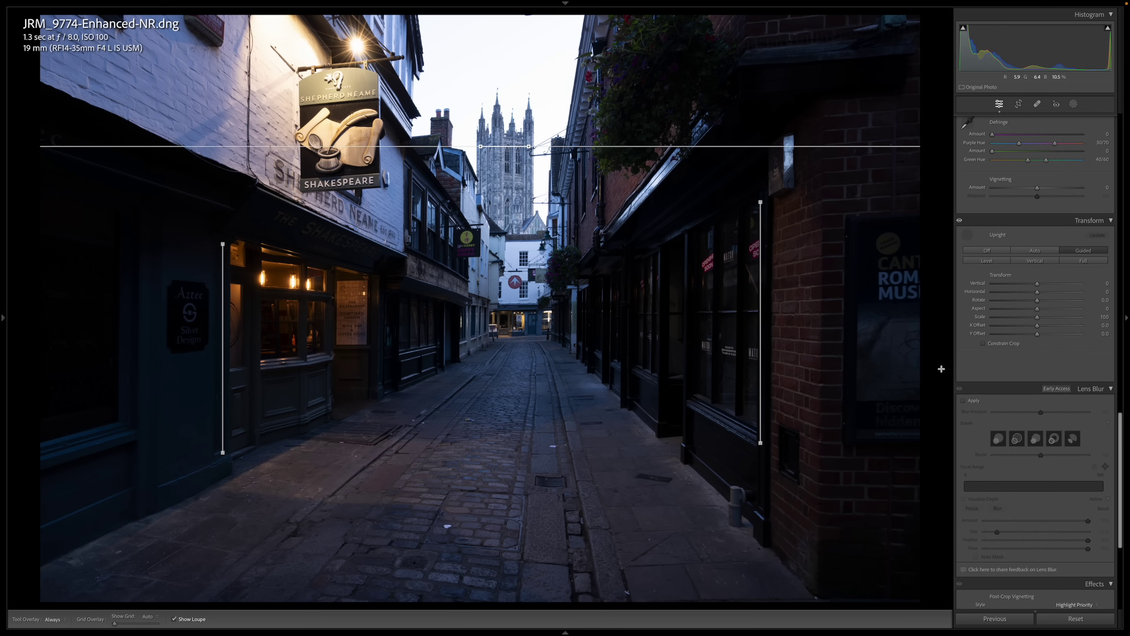
Balance the photo's tones by setting Highlights to -67, Shadows to +88 and Whites to +8.
scroll(1006, 356, "up", 10)
scroll(1008, 356, "up", 8)
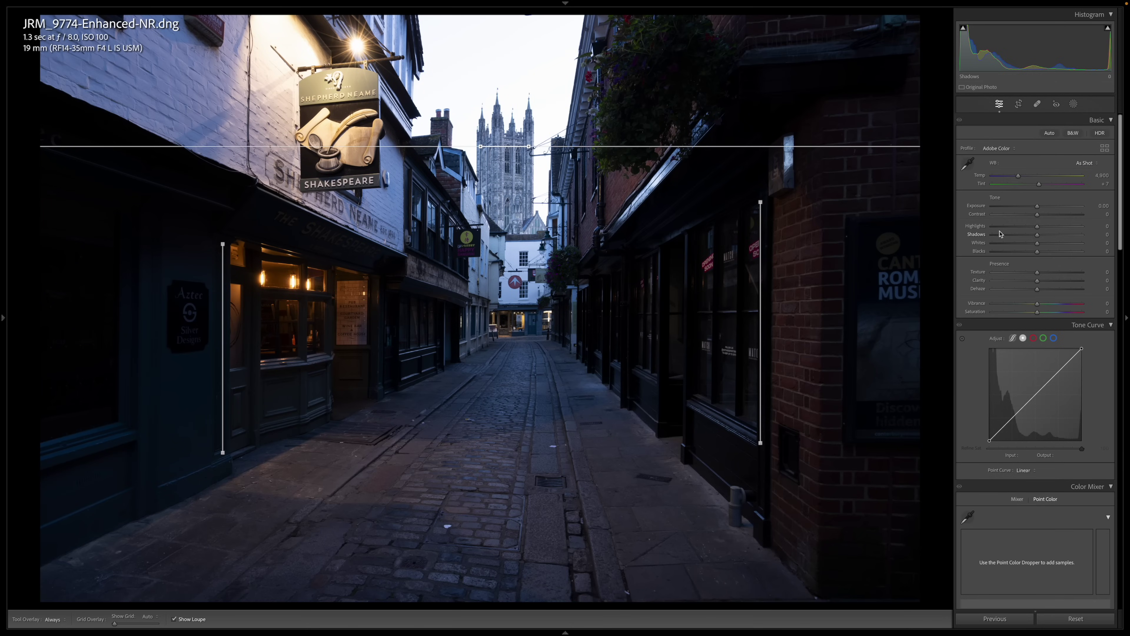
left_click_drag(1037, 226, 1079, 243)
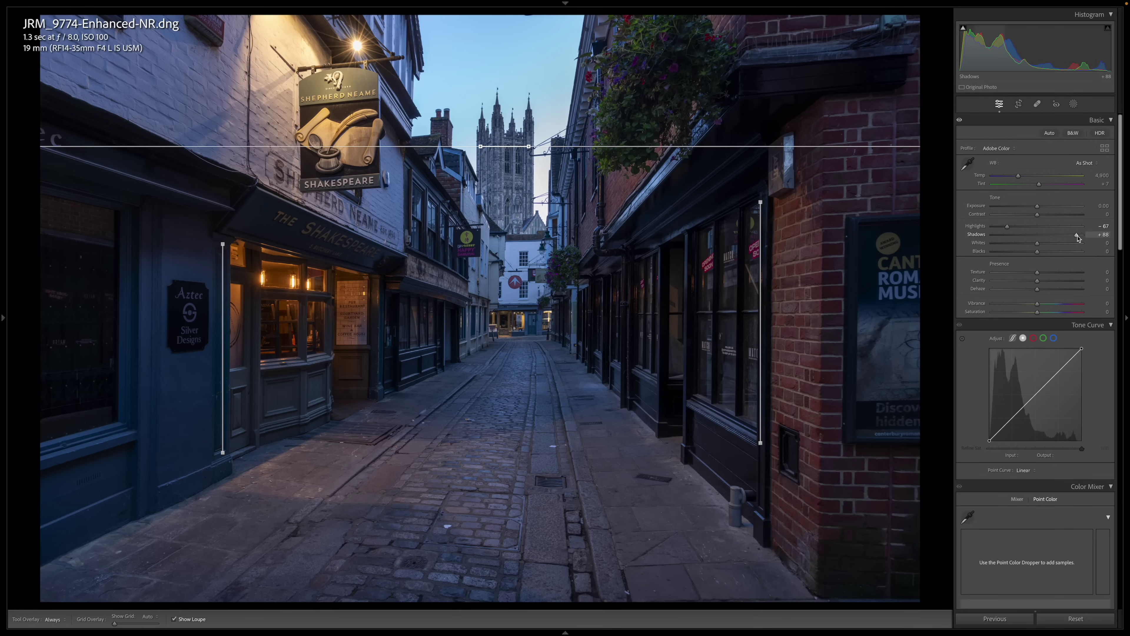
key("alt")
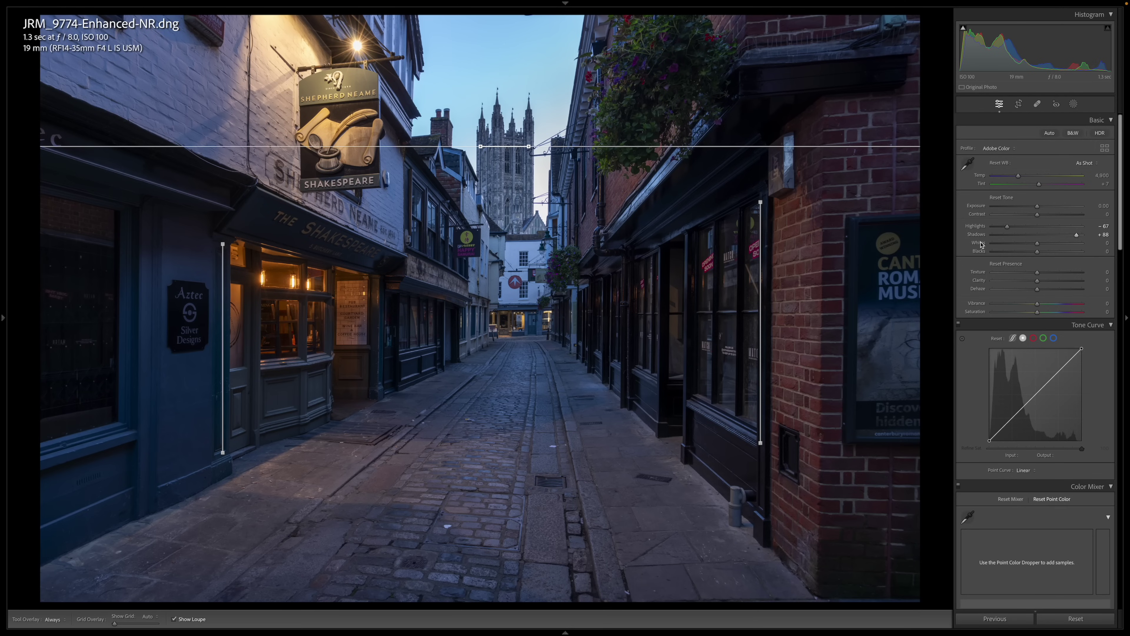
left_click_drag(1037, 244, 1043, 251)
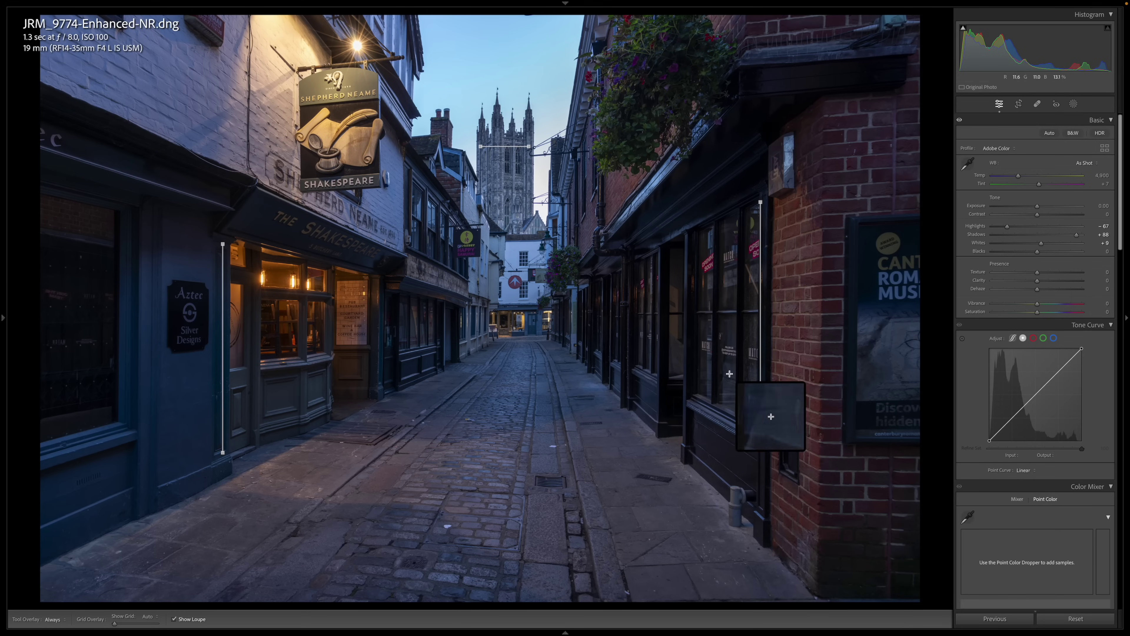
Exit Guided Upright so the perspective guides no longer overlay the photo.
scroll(995, 374, "down", 15)
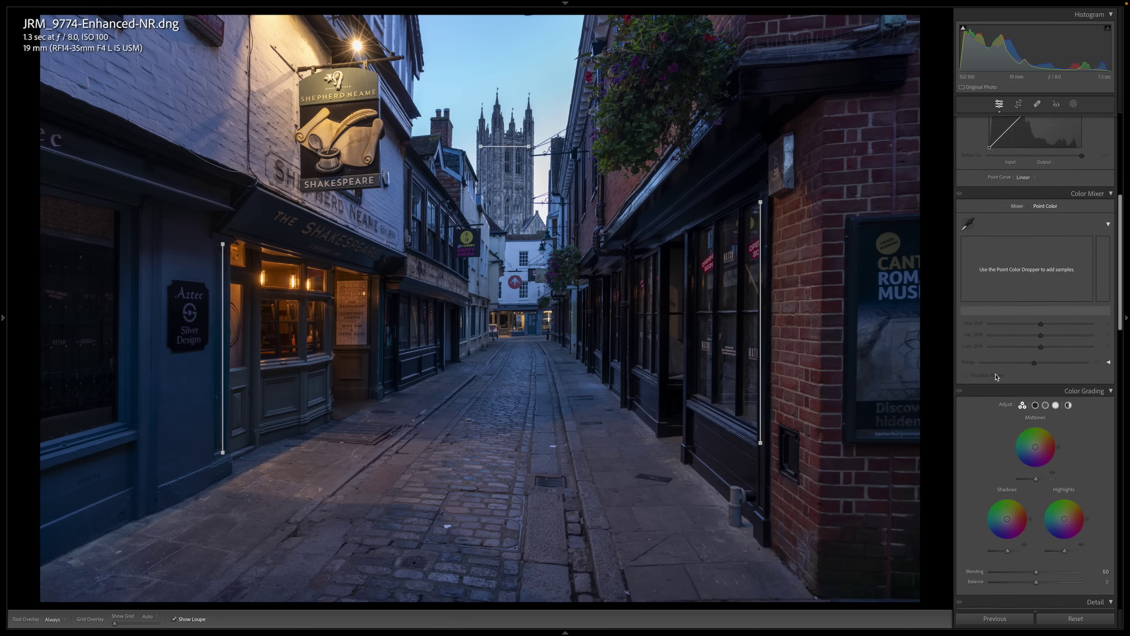
scroll(994, 376, "down", 12)
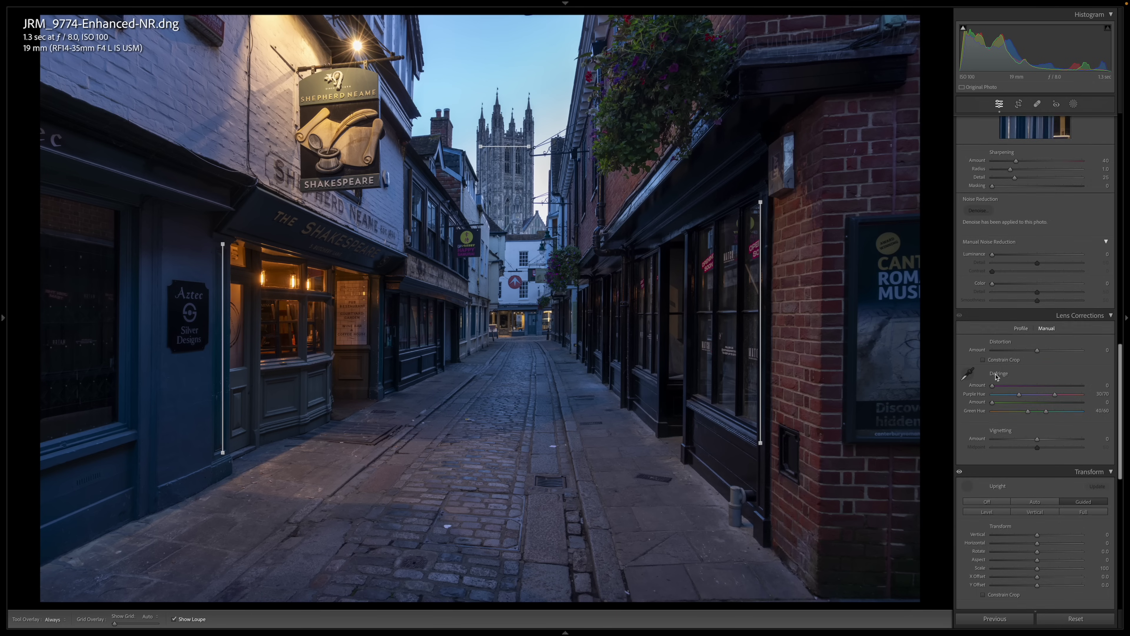
scroll(995, 376, "down", 2)
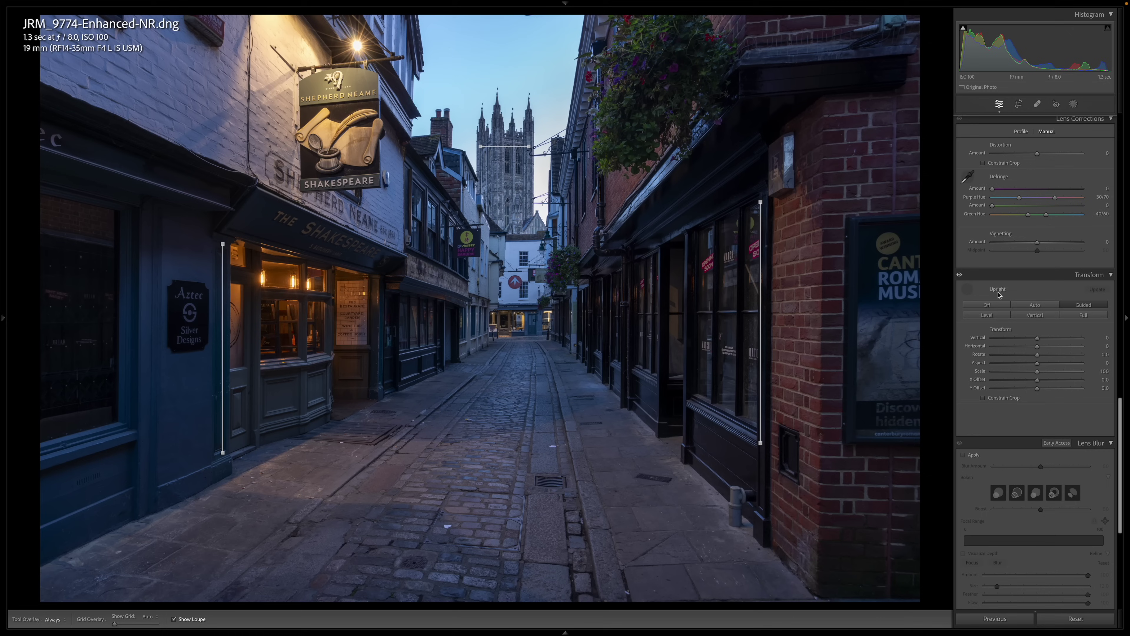
left_click(966, 290)
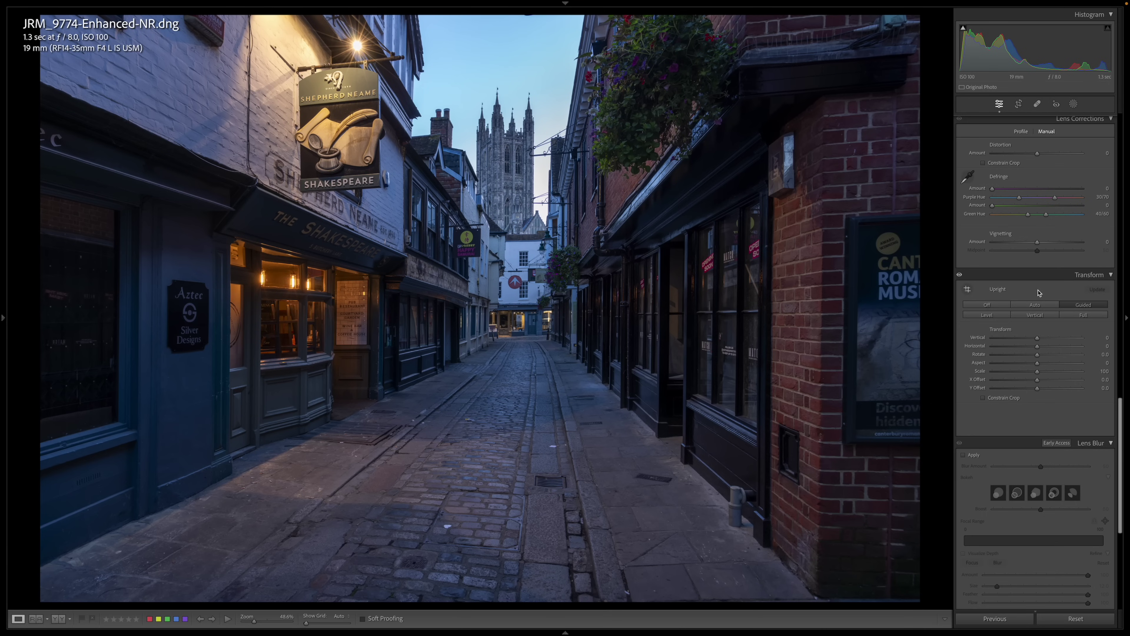
left_click(968, 291)
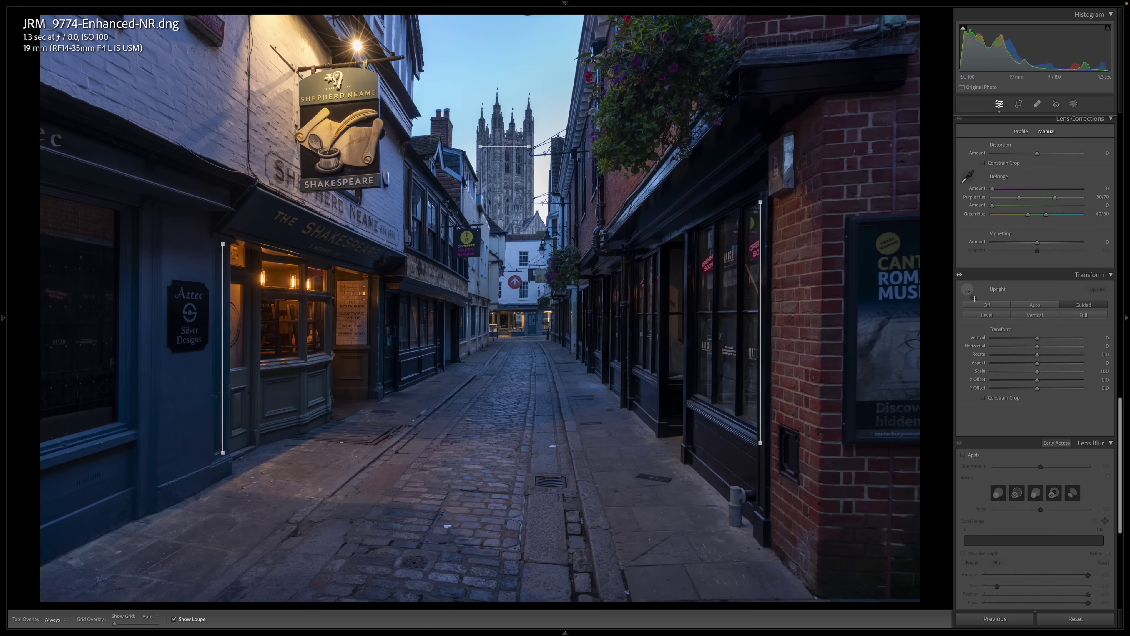
left_click(969, 292)
Set Blacks to -4 using the clipping preview.
scroll(1000, 352, "up", 10)
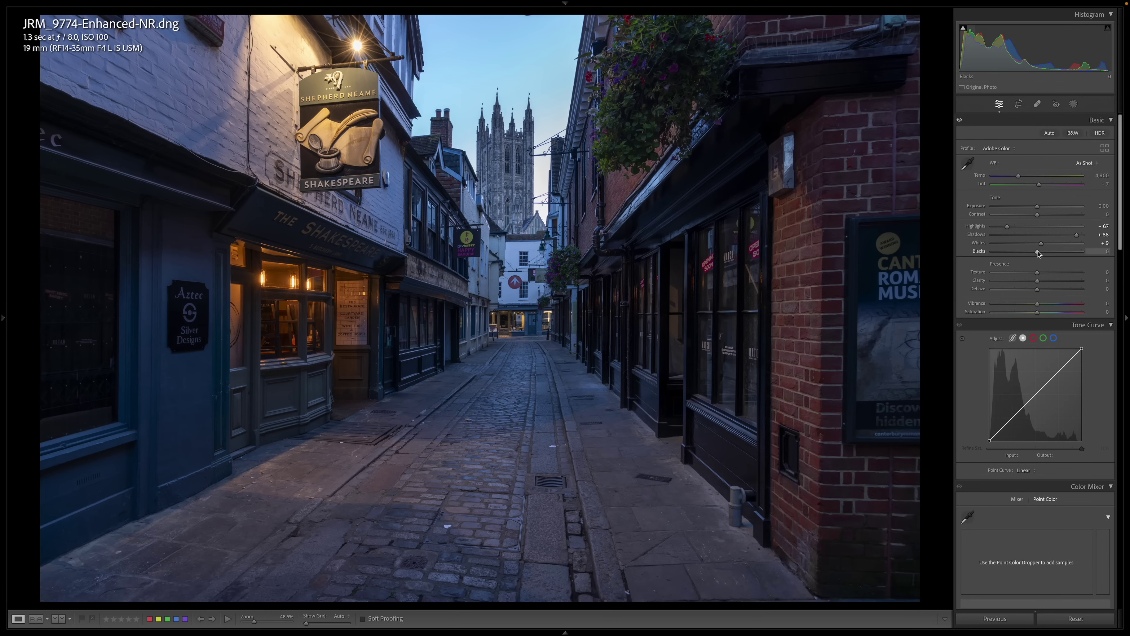
key("alt")
left_click(1037, 252, "alt")
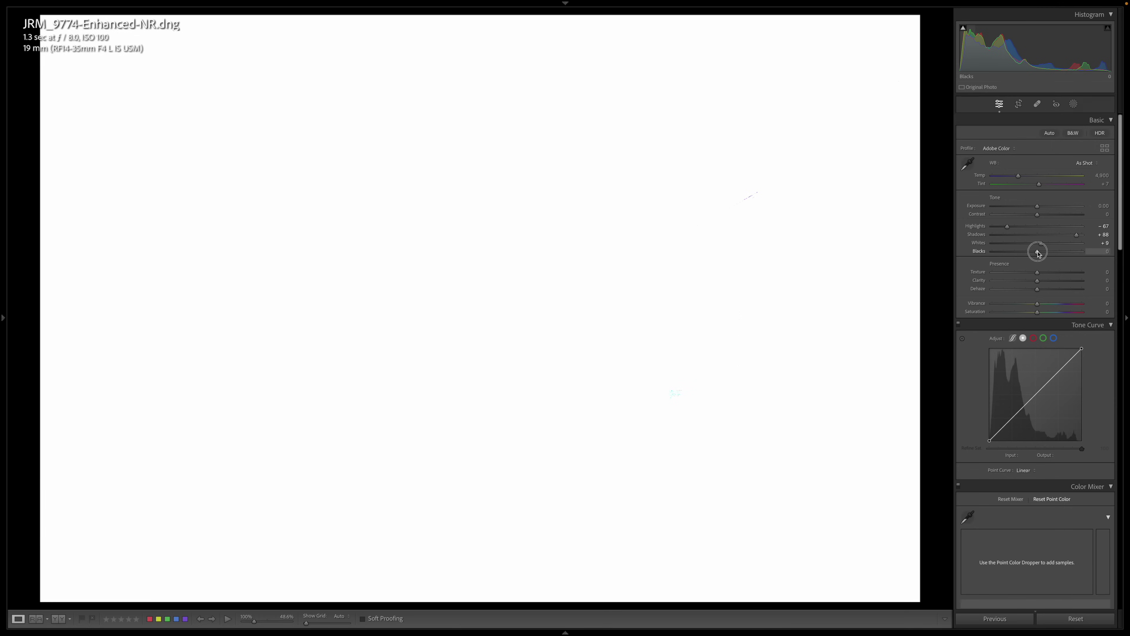
left_click_drag(1037, 252, 1035, 253)
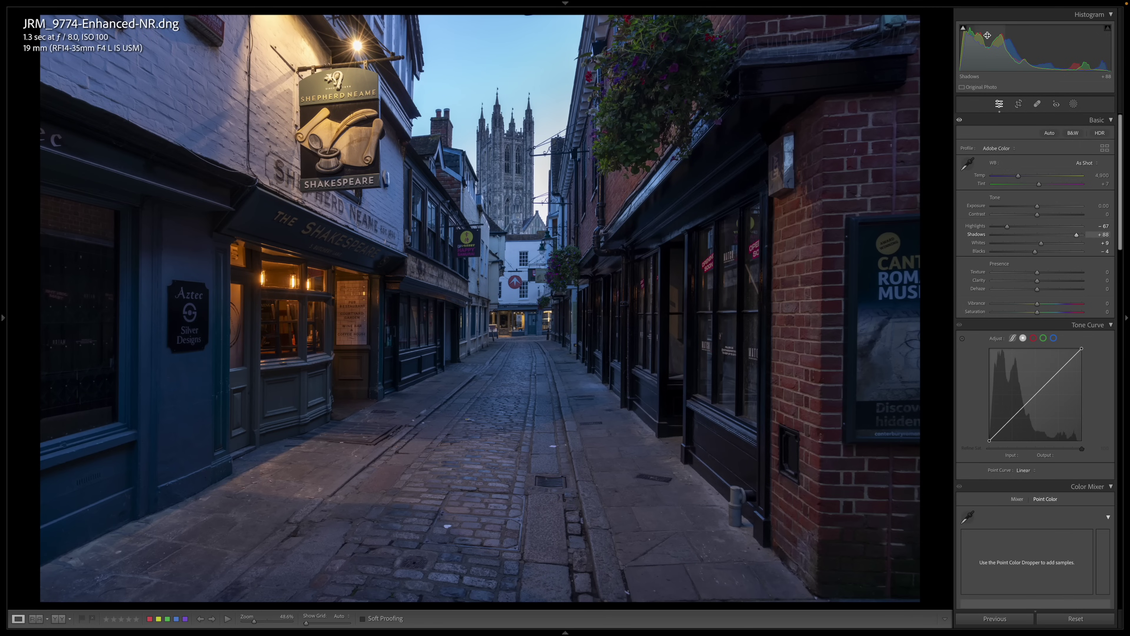
Switch the photo to HDR editing and set Highlights to -48.
left_click(964, 29)
left_click(1099, 133)
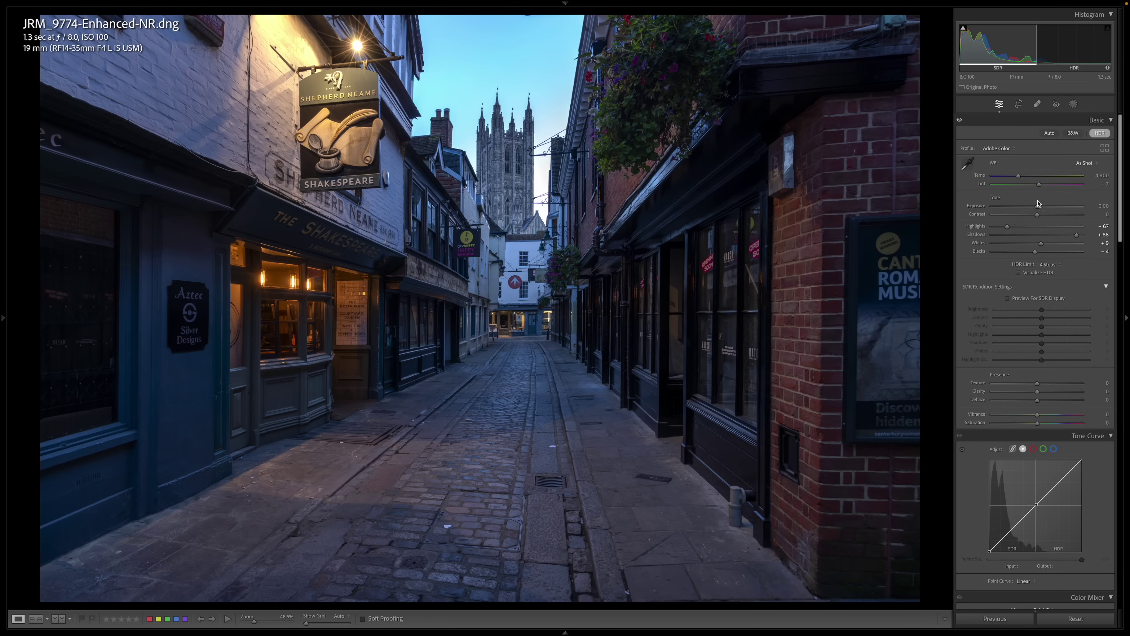
left_click_drag(1006, 226, 1016, 227)
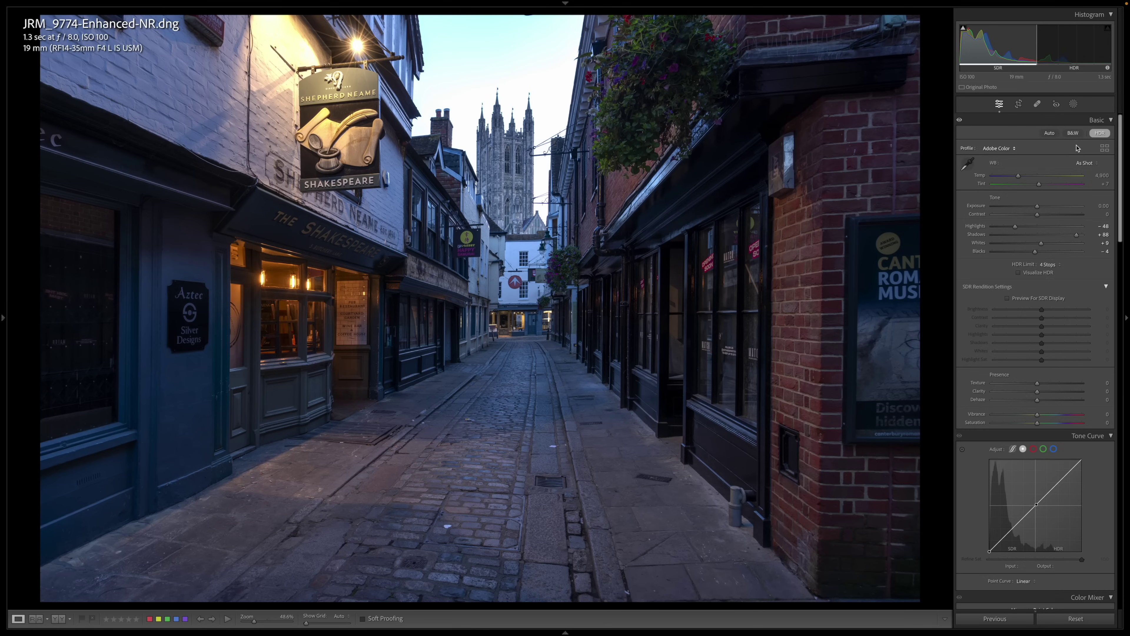
Preview the photo for SDR display and set the SDR rendition's Contrast to +28 and Brightness to -29.
left_click(1008, 298)
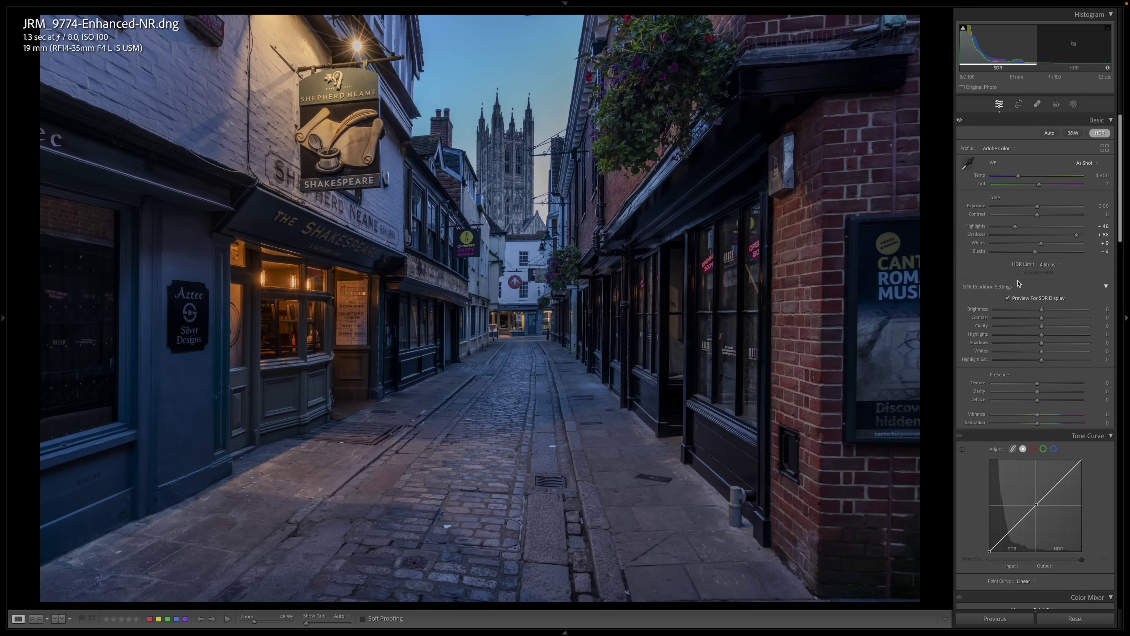
left_click(1052, 319)
left_click(1029, 310)
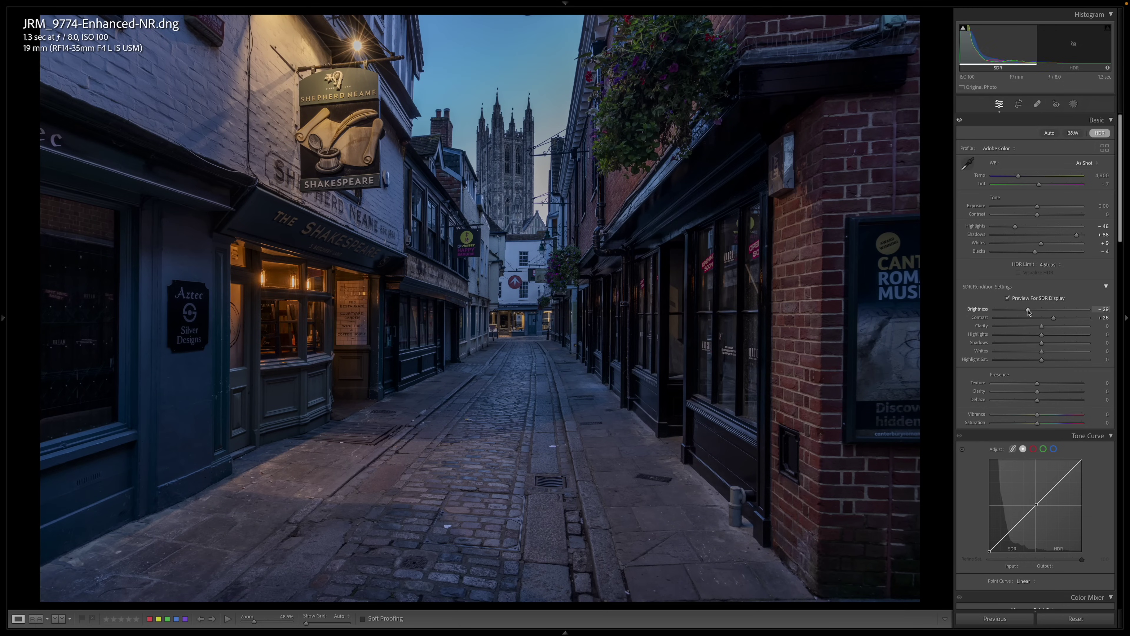
Lower the SDR rendition's Clarity and stop previewing the photo for SDR display.
left_click(1026, 326)
left_click(1008, 299)
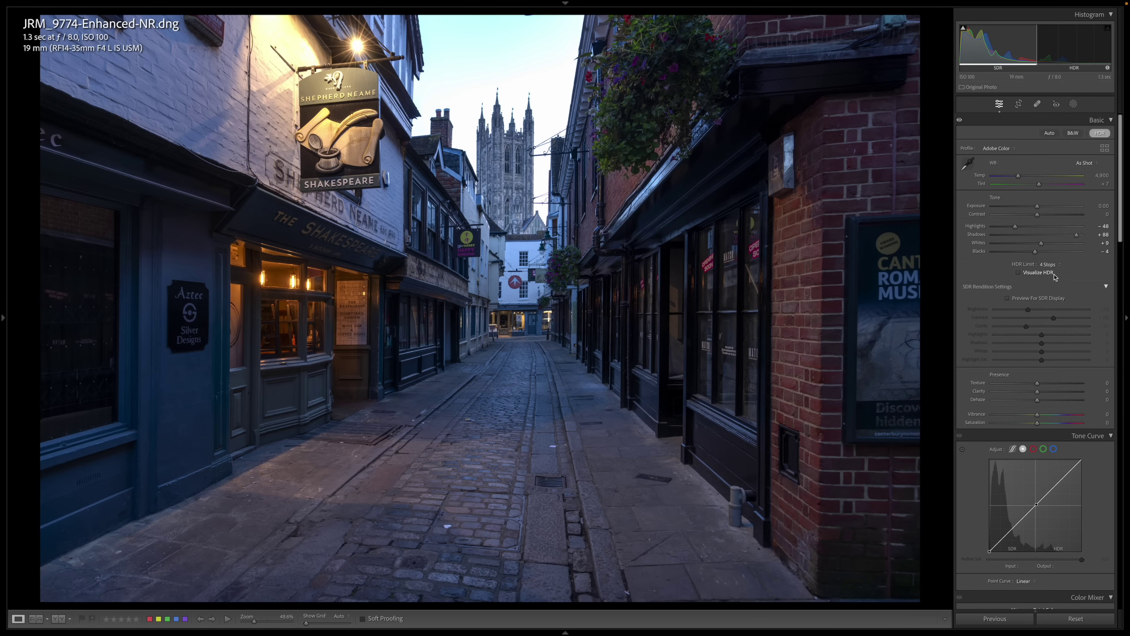
Visualize the photo's HDR ranges and try Highlights at -36.
left_click(1019, 273)
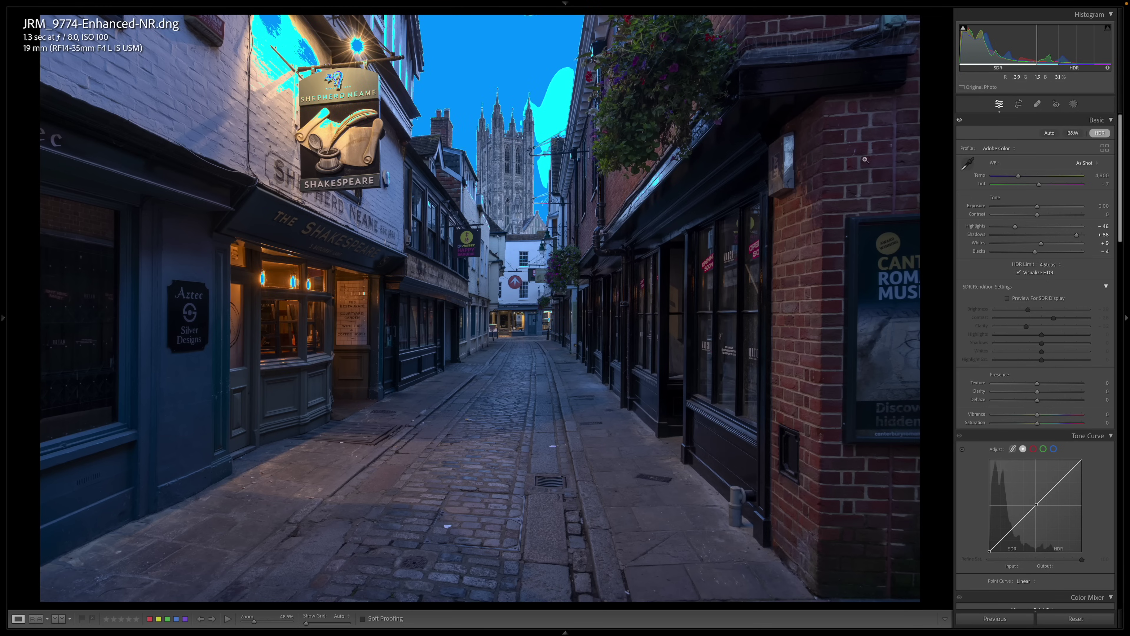
mouse_move(1096, 57)
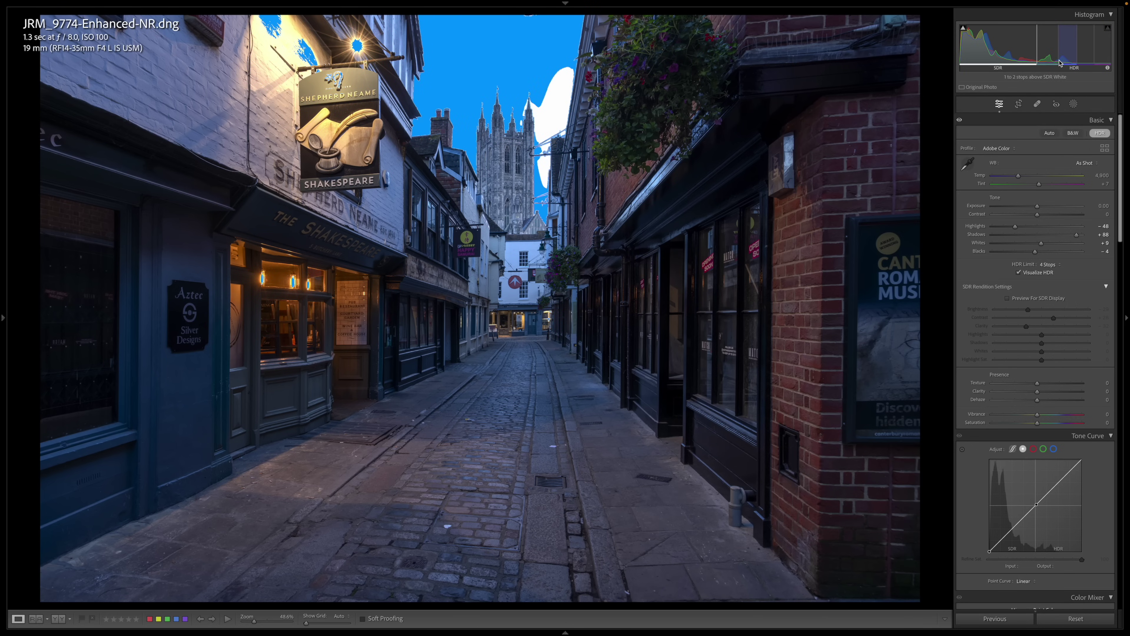
left_click_drag(1015, 226, 1023, 228)
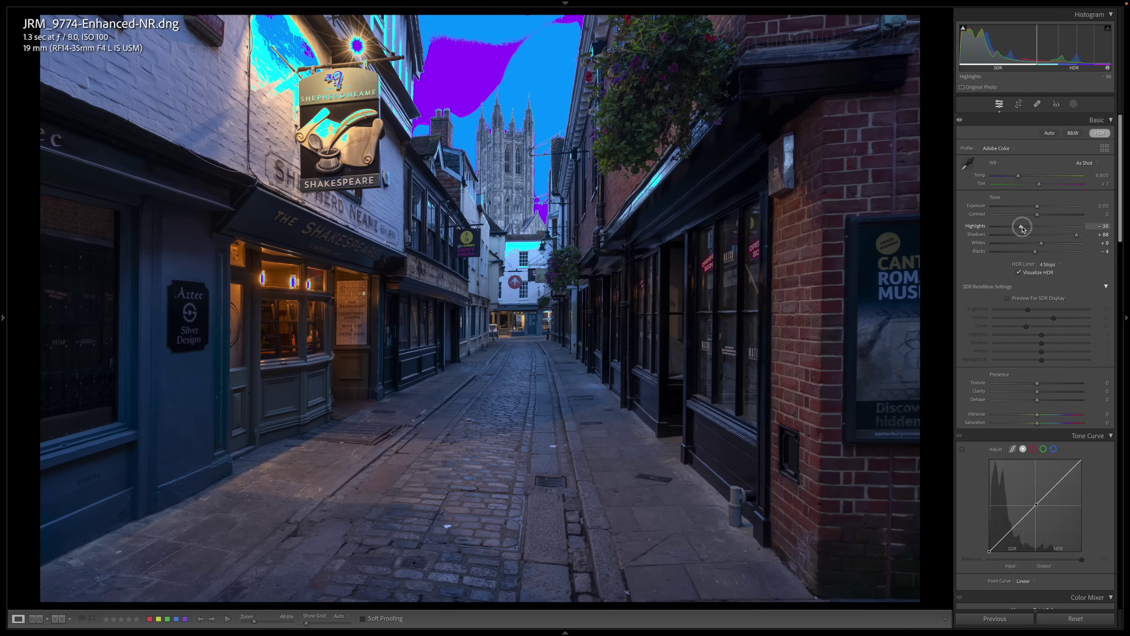
left_click_drag(1022, 228, 1022, 228)
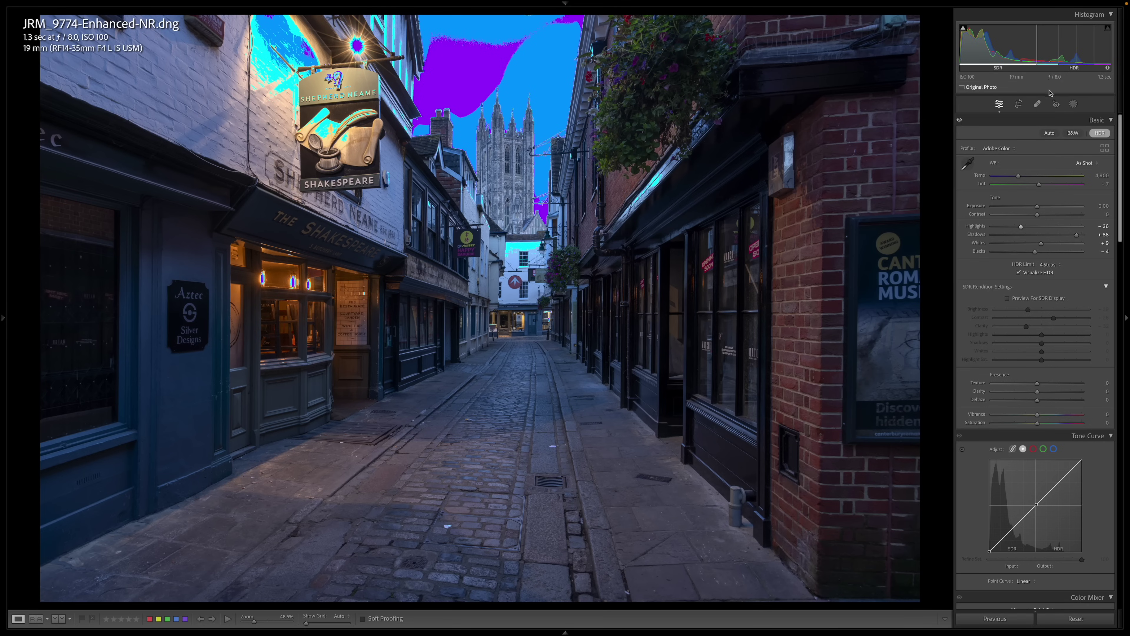
Set Highlights to -85 and take the photo out of HDR editing.
left_click(1103, 68)
left_click_drag(1022, 227, 1000, 233)
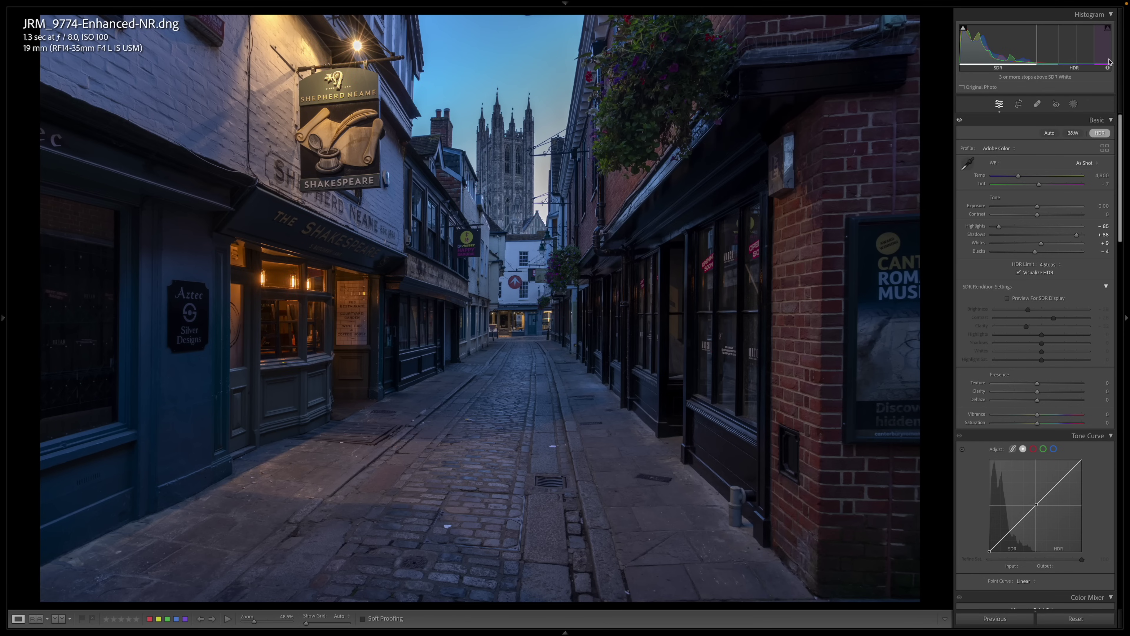
mouse_move(1053, 60)
left_click(1100, 133)
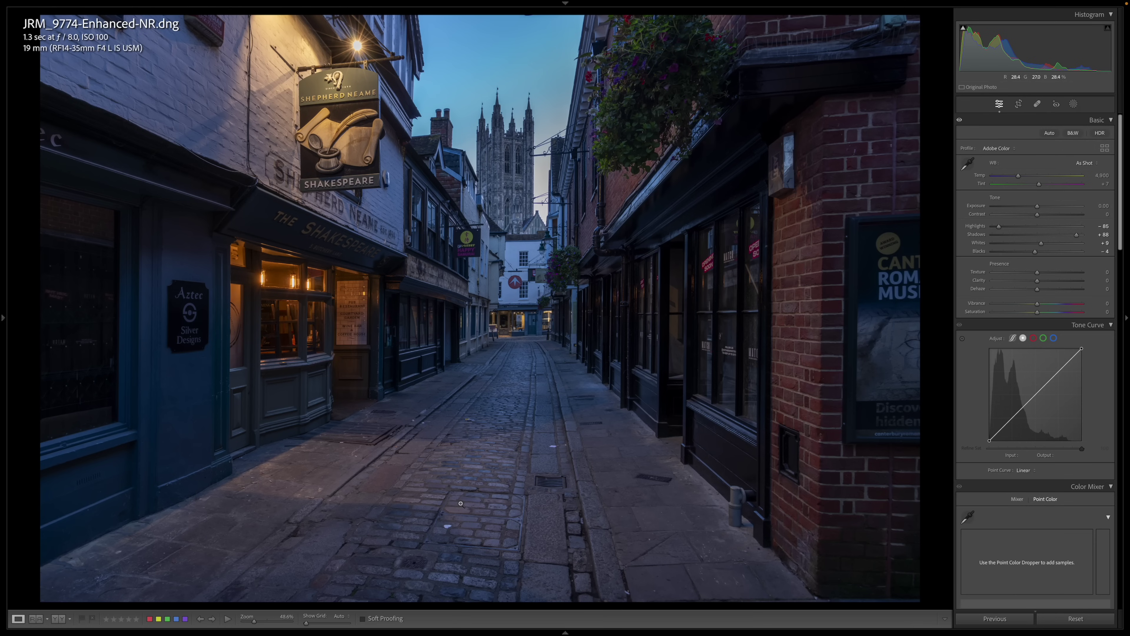
Send the photo to Adobe Photoshop (Beta) for editing and switch to that app.
right_click(540, 396)
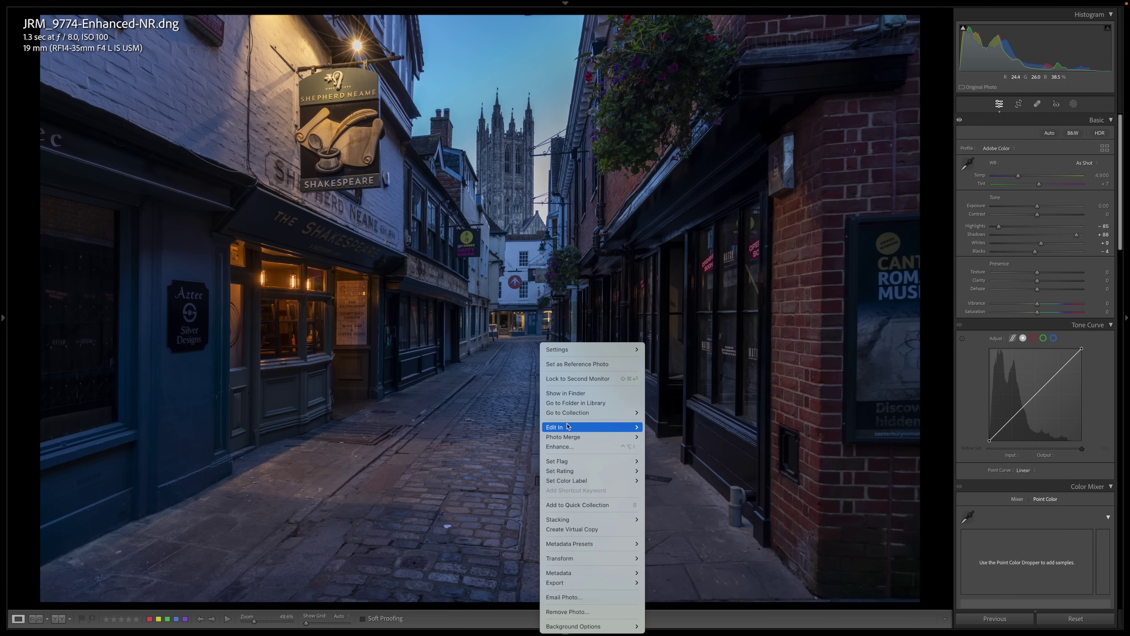
mouse_move(568, 427)
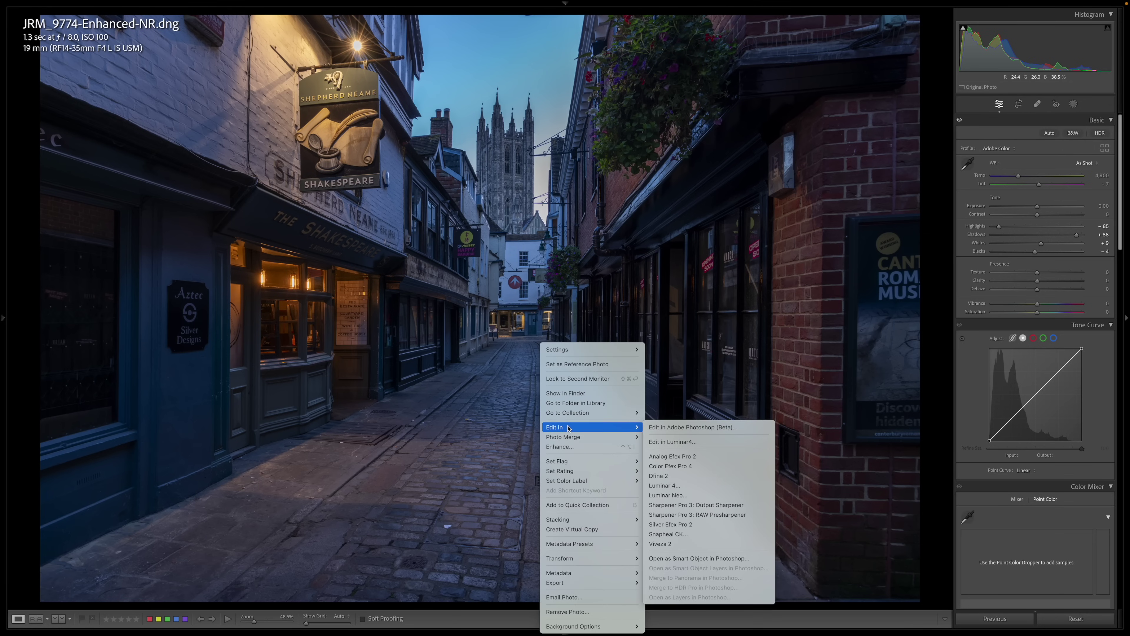
left_click(681, 427)
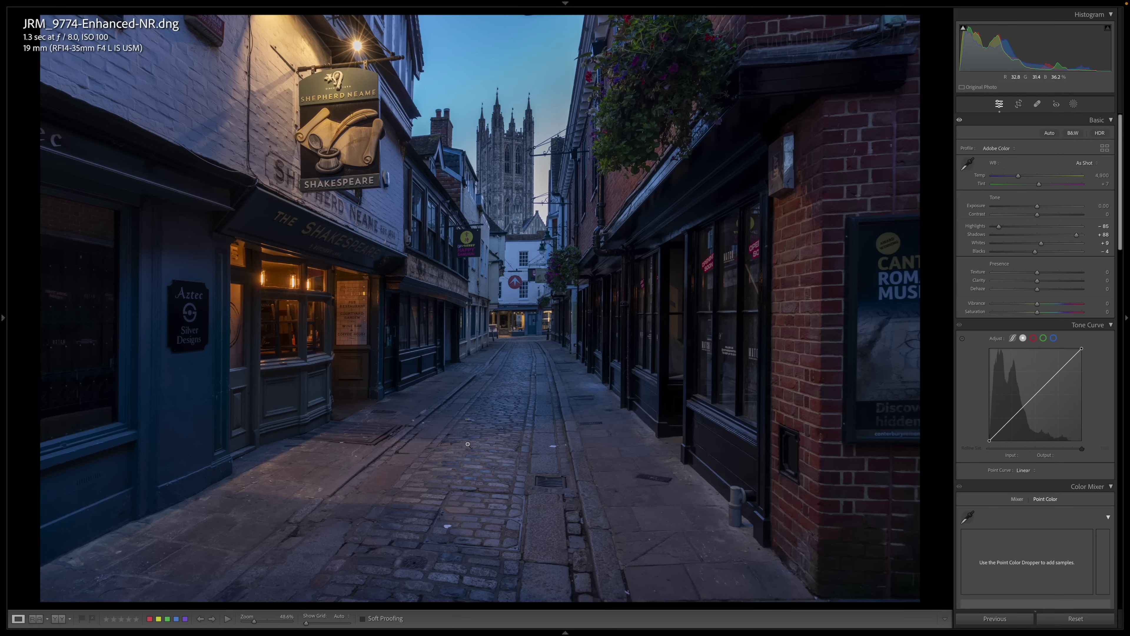
left_click(470, 427)
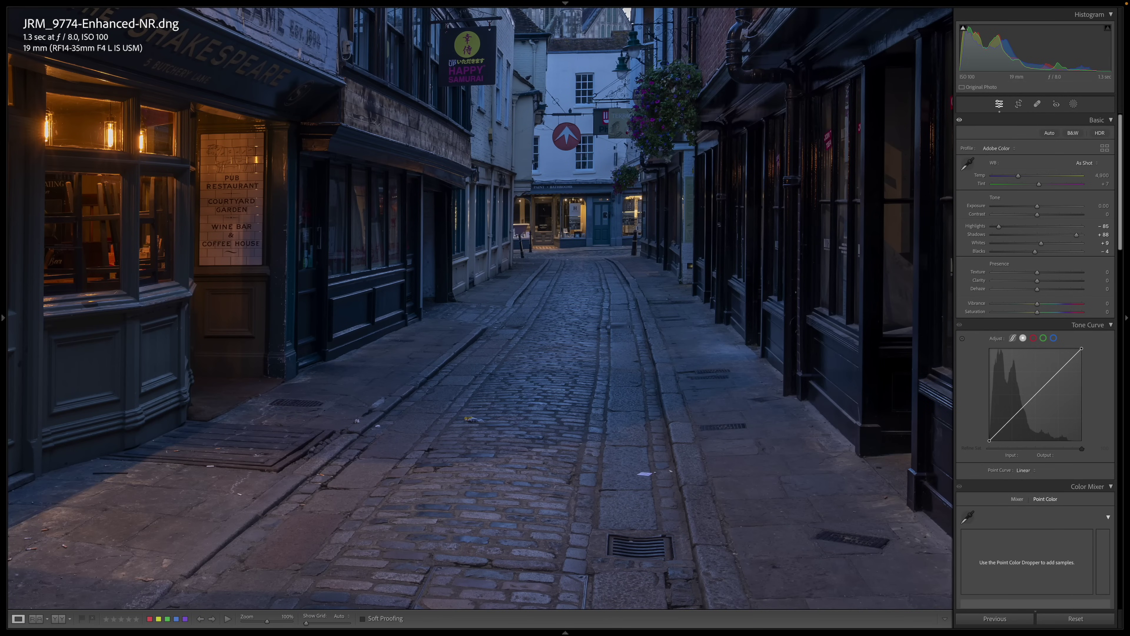
mouse_move(2, 290)
mouse_move(598, 619)
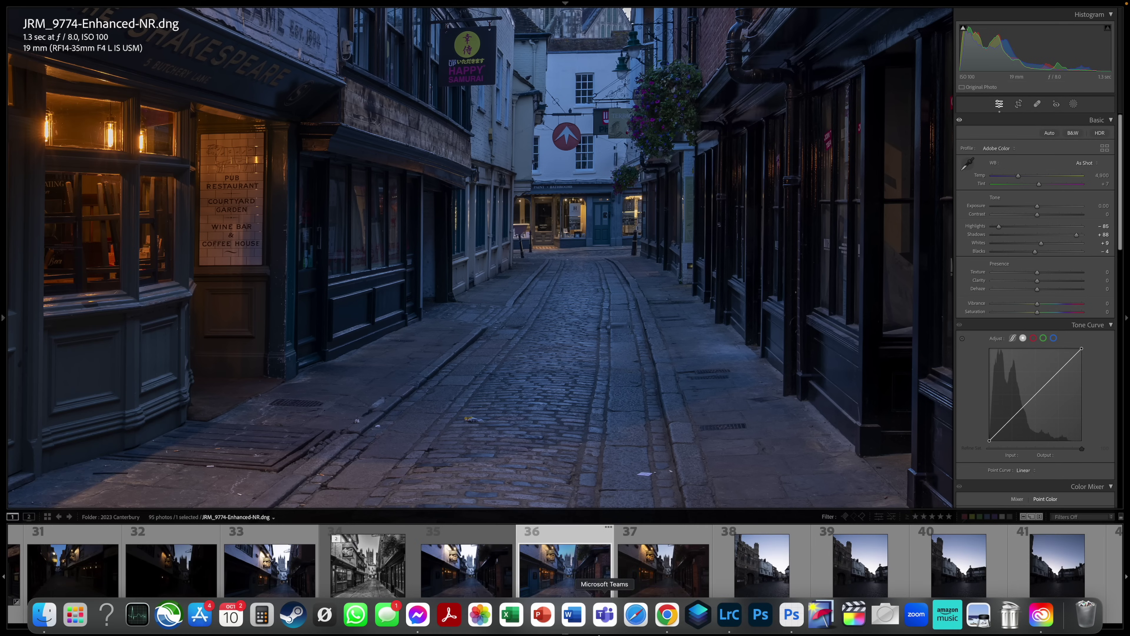
left_click(794, 614)
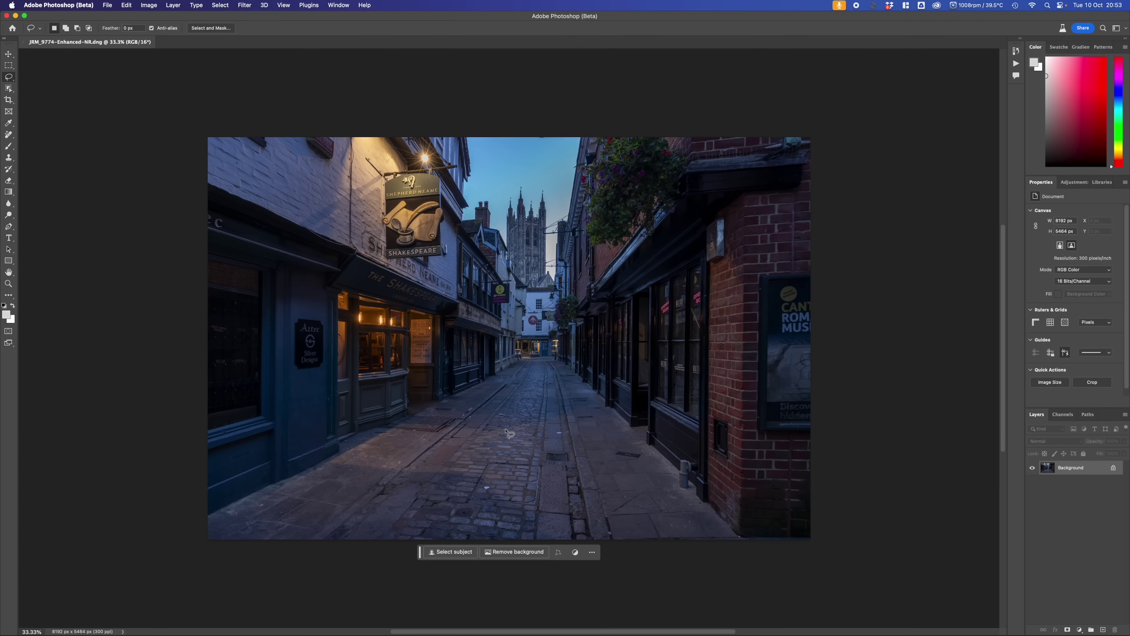
Erase the litter from the cobbles and kerb with the Remove tool, reducing the brush size to 45.
scroll(506, 430, "up", 3)
scroll(510, 434, "up", 3)
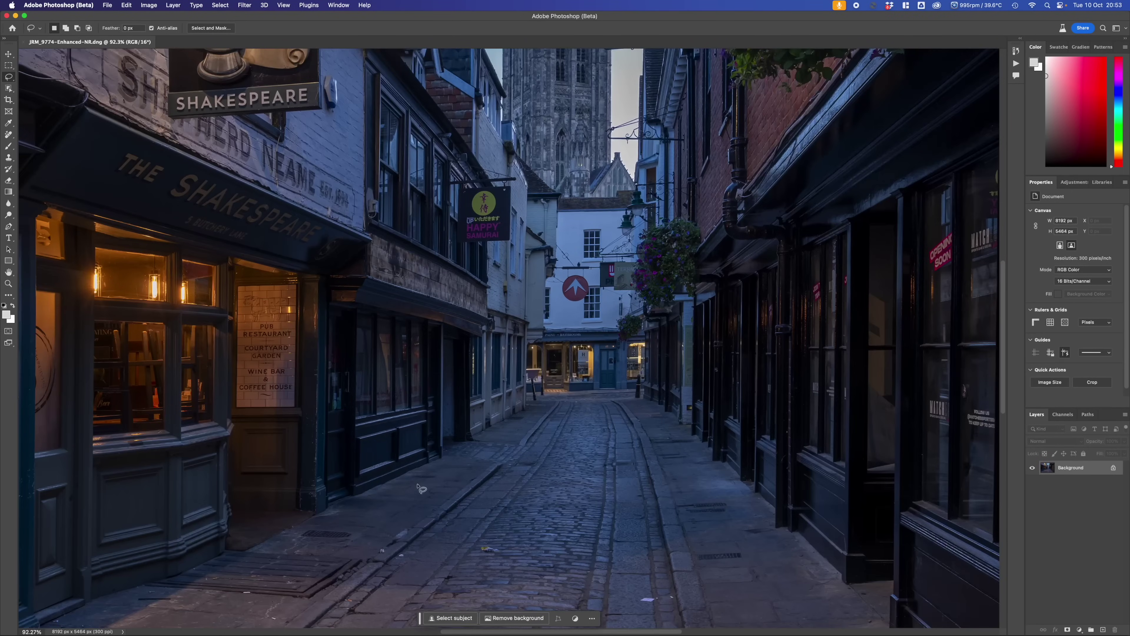
left_click_drag(406, 518, 431, 308)
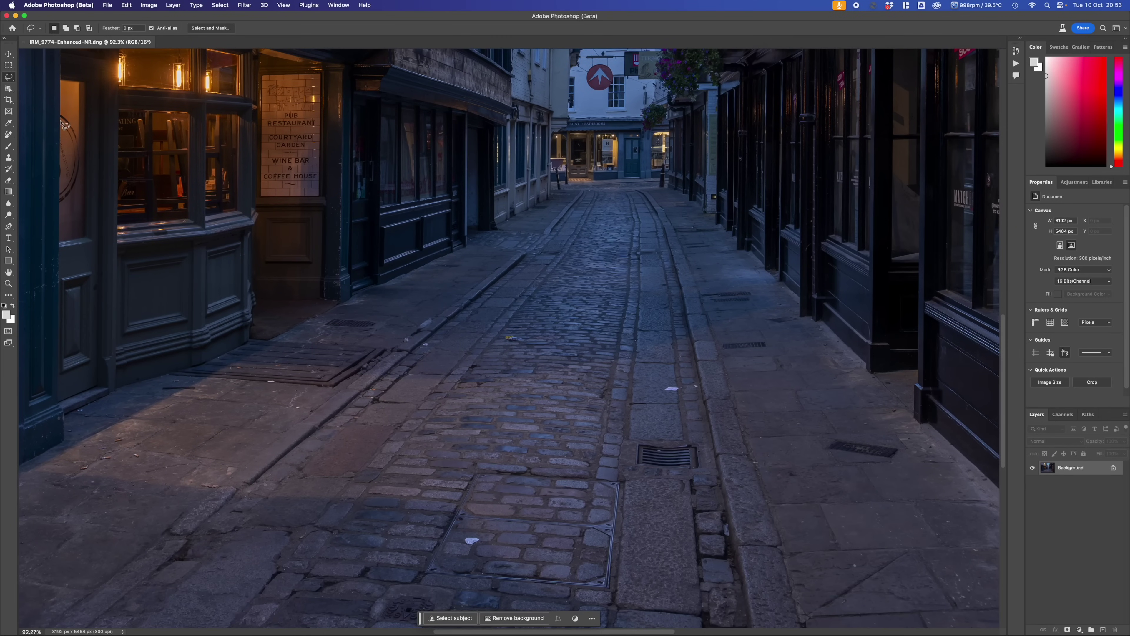
left_click(8, 135)
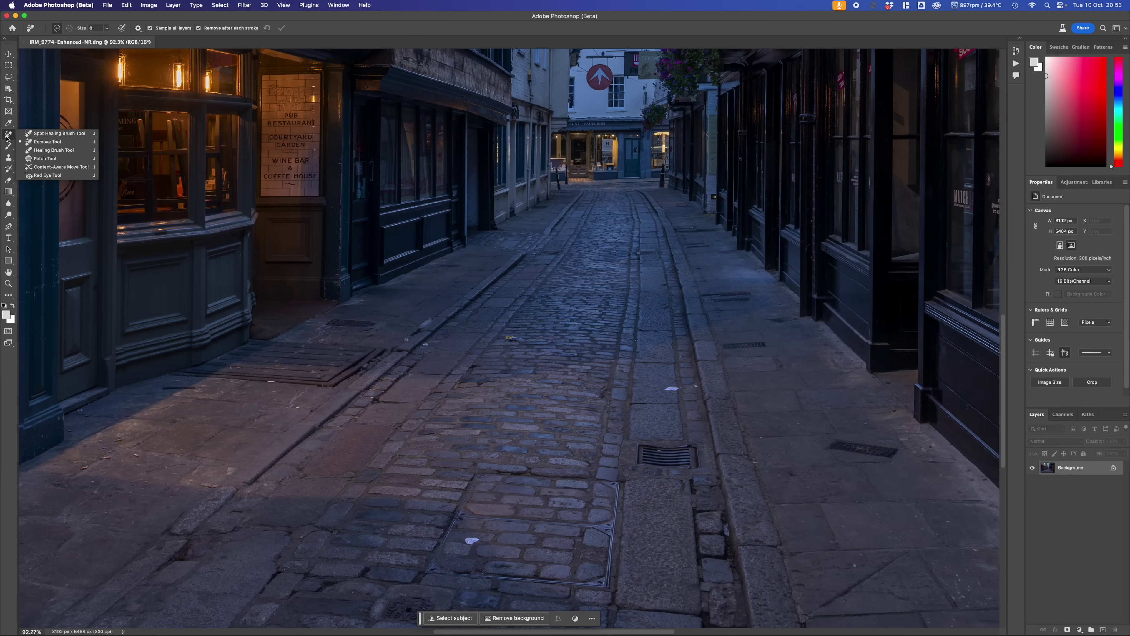
left_click(43, 143)
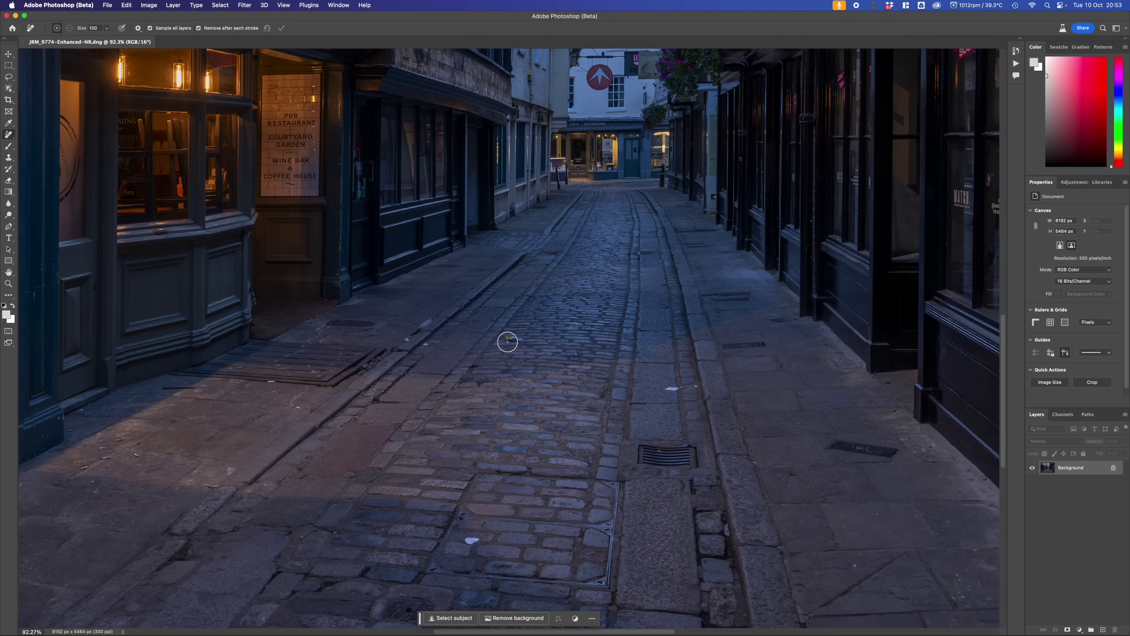
key("bracketleft")
key("bracketleft")
left_click_drag(507, 338, 523, 341)
left_click_drag(663, 387, 681, 389)
key("bracketleft")
key("bracketleft")
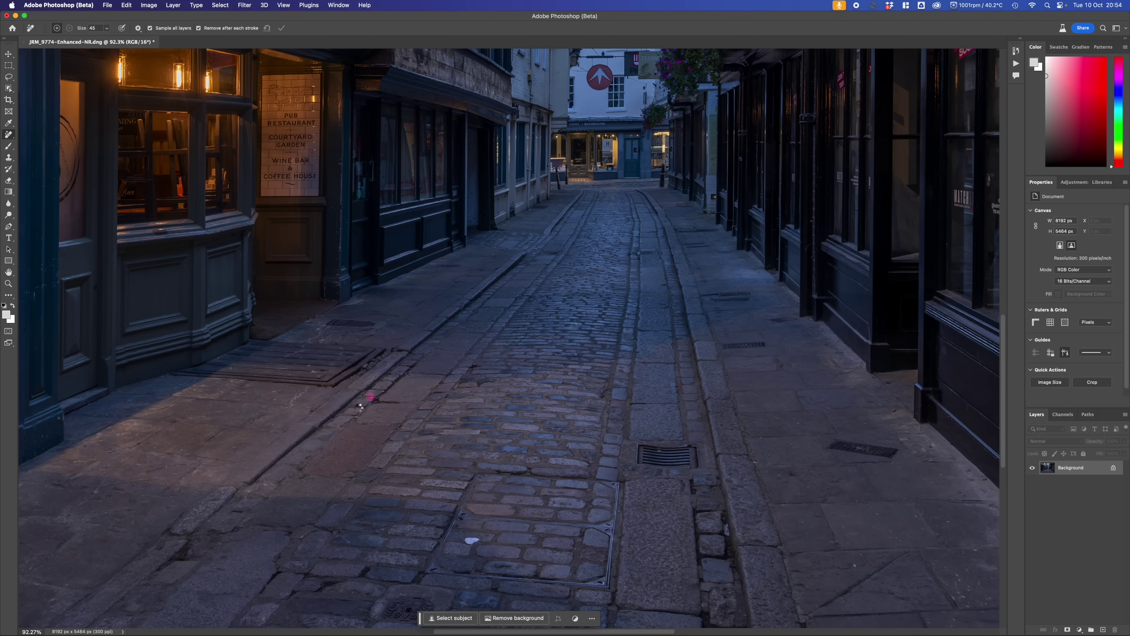
Remove the grey bollard beside the black shopfront using the Remove tool with a brush size of 90.
scroll(618, 467, "down", 5)
scroll(618, 467, "right", 5)
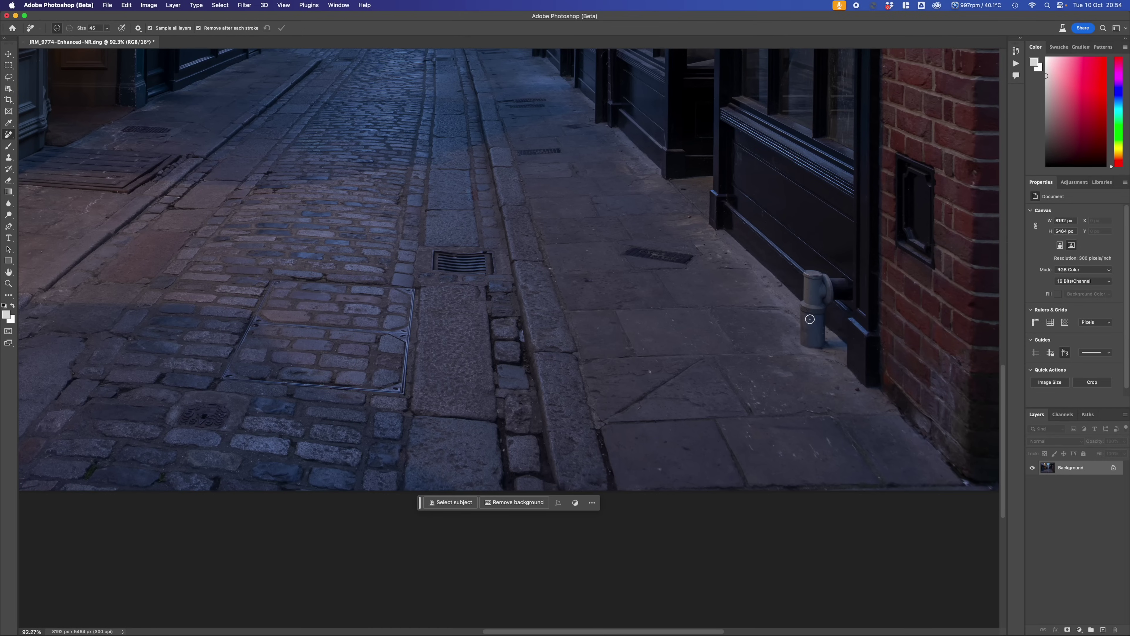
key("bracketright")
key("bracketright")
key("bracketright")
key("bracketright")
key("bracketright")
key("bracketright")
key("bracketright")
key("bracketright")
mouse_move(835, 278)
left_mouse_down()
mouse_move(800, 309)
mouse_move(805, 341)
mouse_move(823, 341)
mouse_move(845, 284)
left_mouse_up()
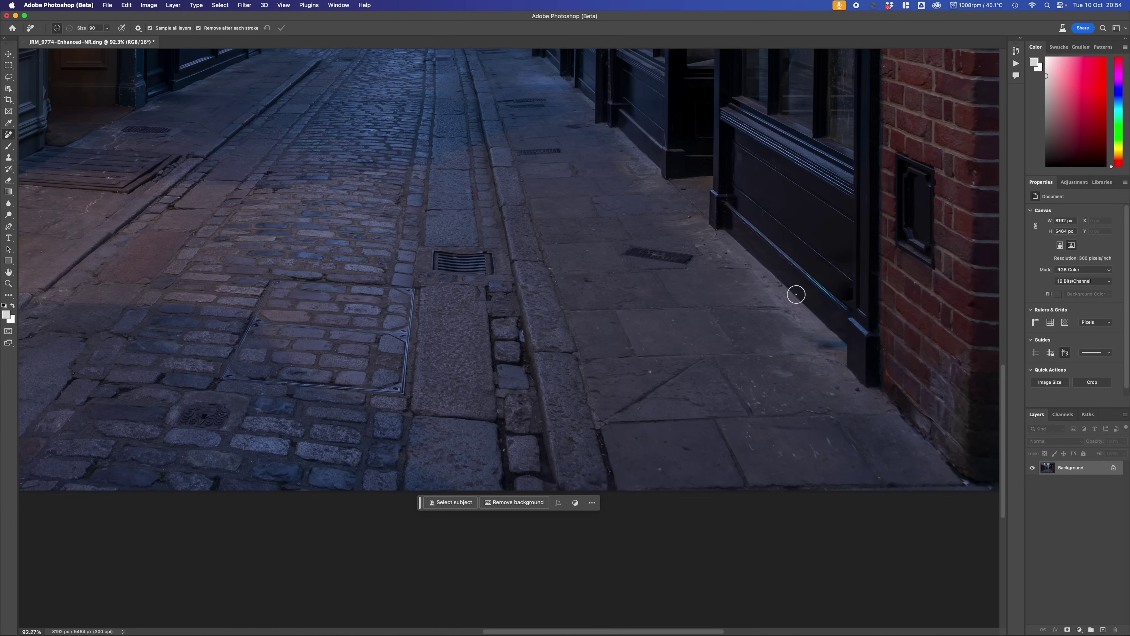
Remove the light marks from the paving in the photo's lower-left foreground.
left_click_drag(367, 318, 756, 344)
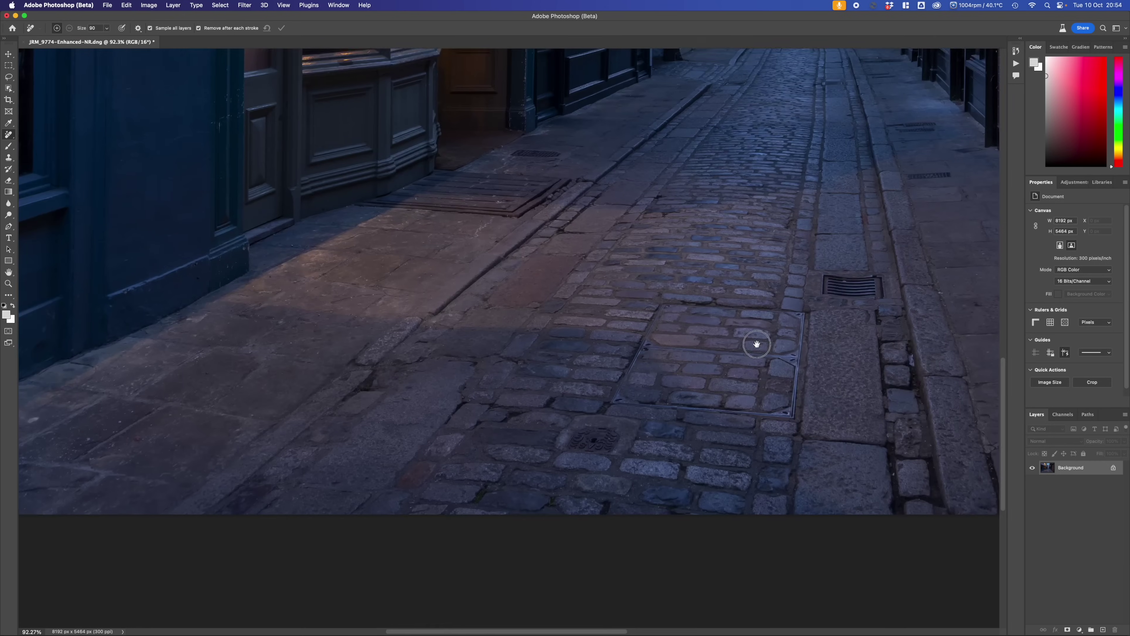
scroll(554, 366, "left", 5)
scroll(554, 366, "down", 1)
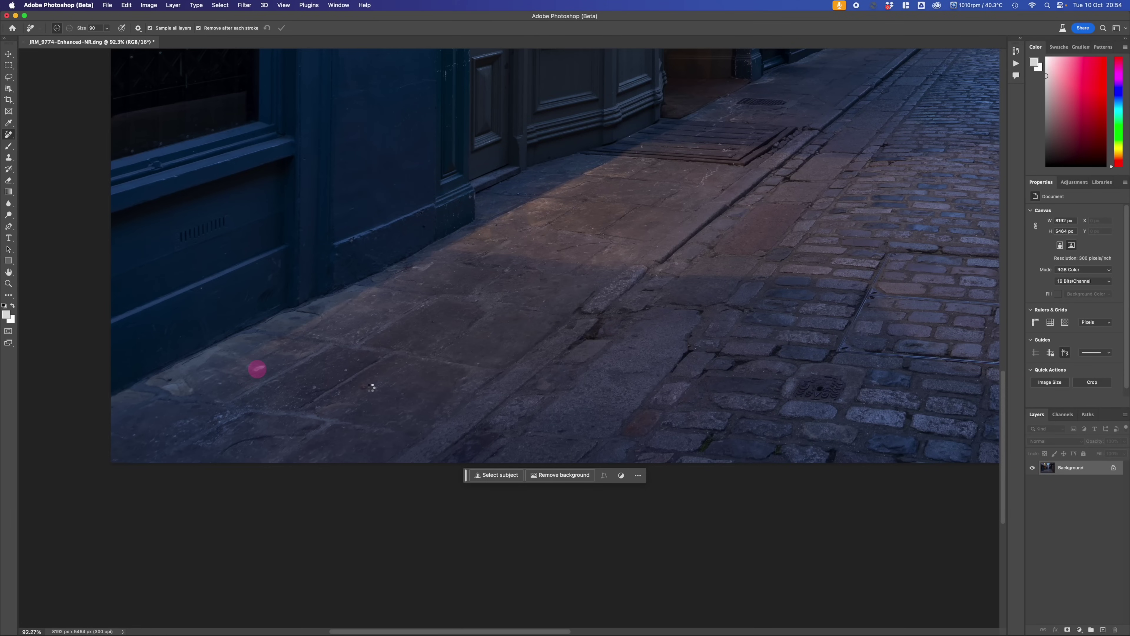
left_click(361, 387)
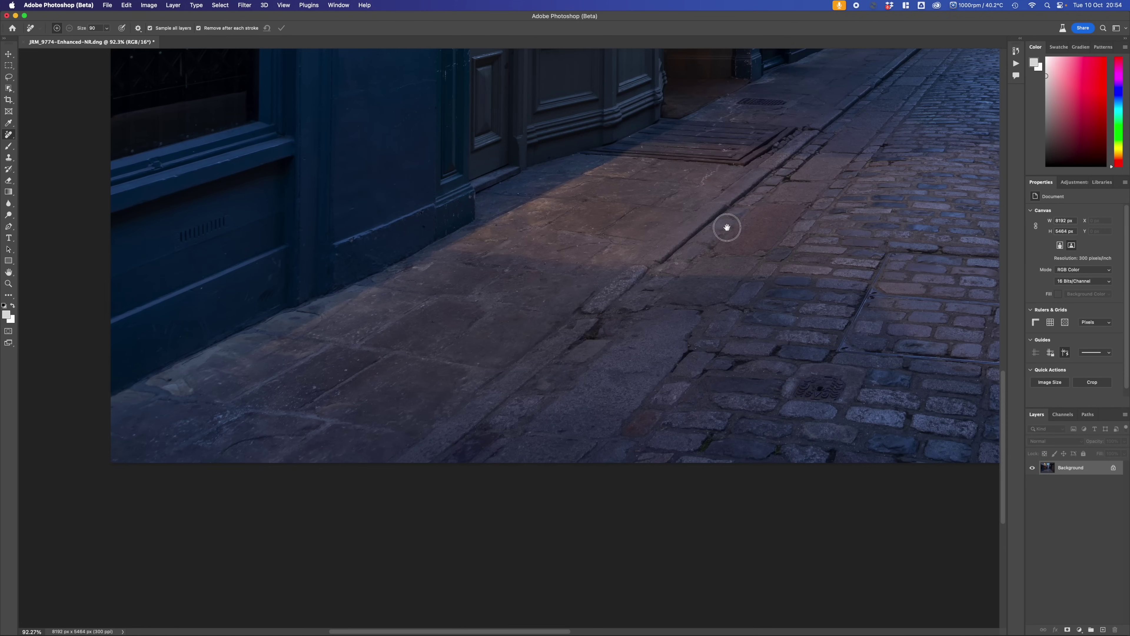
left_click_drag(726, 227, 386, 456)
left_click_drag(576, 330, 538, 370)
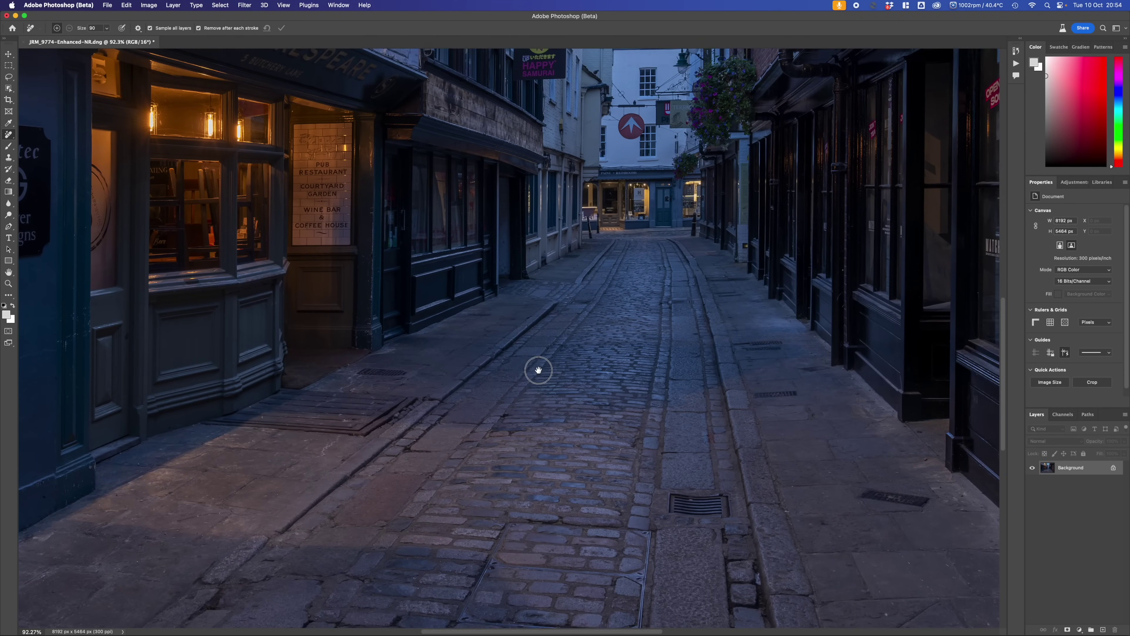
Remove the vertical cable running down the white brick wall beside the Shakespeare pub sign.
scroll(543, 387, "up", 10)
scroll(542, 387, "left", 7)
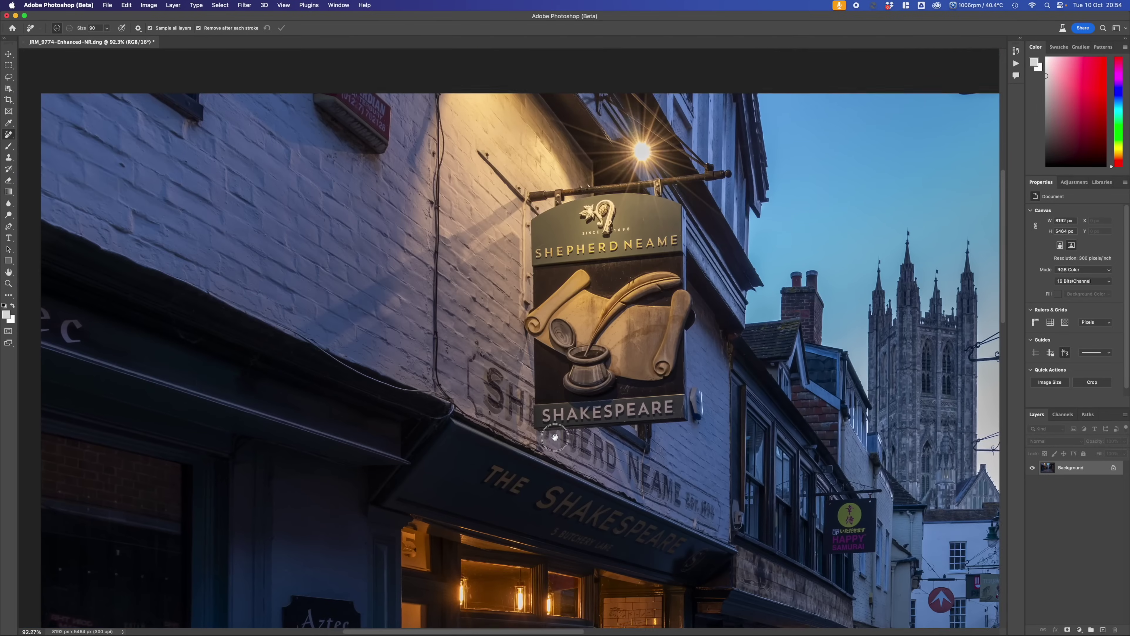
scroll(476, 242, "up", 3)
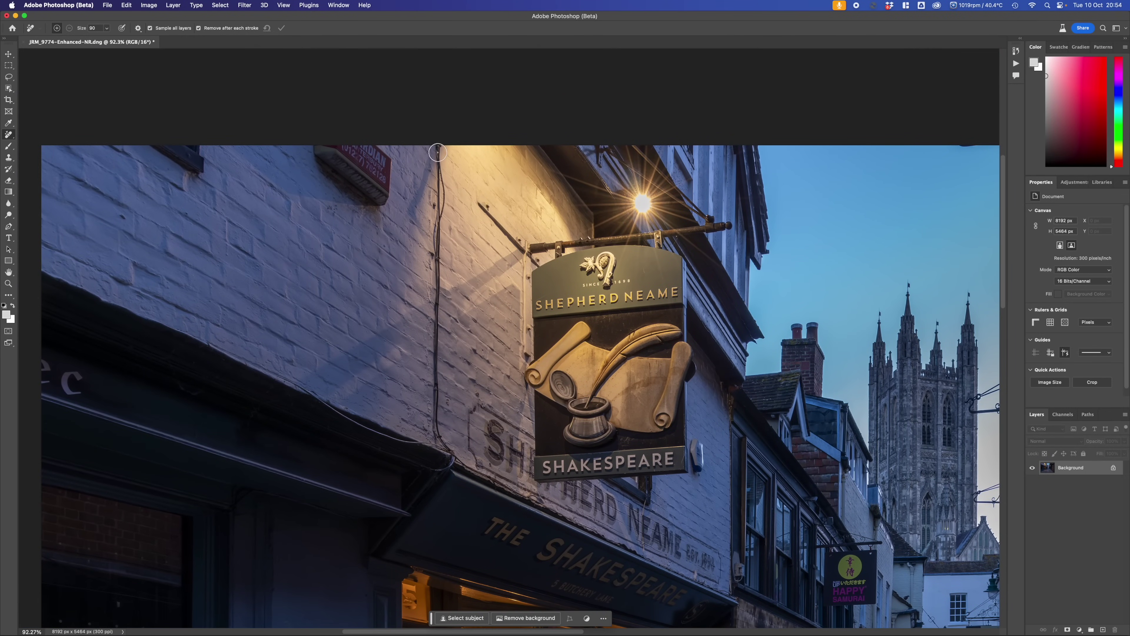
mouse_move(438, 153)
left_mouse_down()
mouse_move(437, 415)
mouse_move(451, 450)
left_mouse_up()
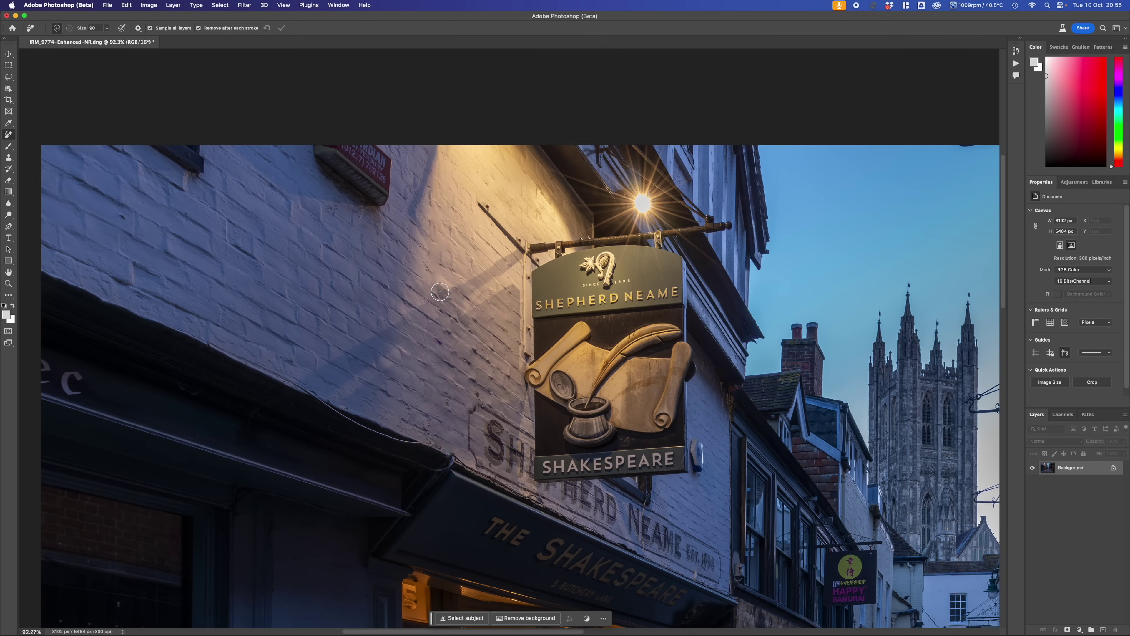
Remove the red box from the white wall and, with a brush size of 50, the thin wire along the shop roof.
mouse_move(376, 147)
left_mouse_down()
mouse_move(400, 164)
mouse_move(382, 207)
mouse_move(315, 194)
mouse_move(317, 145)
mouse_move(364, 150)
left_mouse_up()
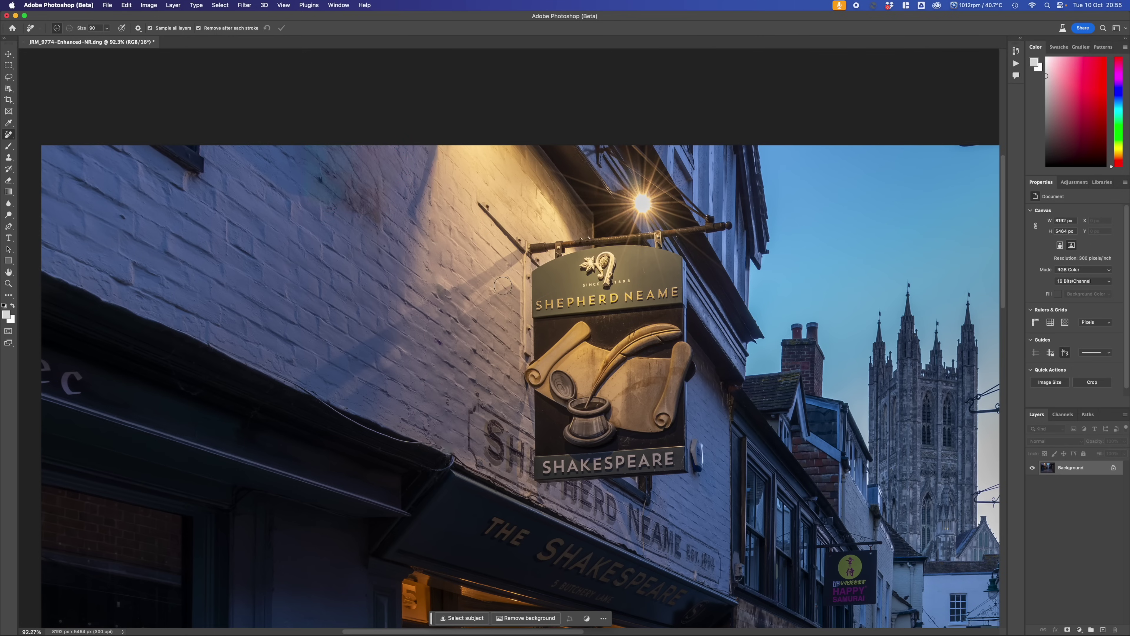
mouse_move(438, 147)
left_mouse_down()
mouse_move(410, 211)
mouse_move(425, 233)
left_mouse_up()
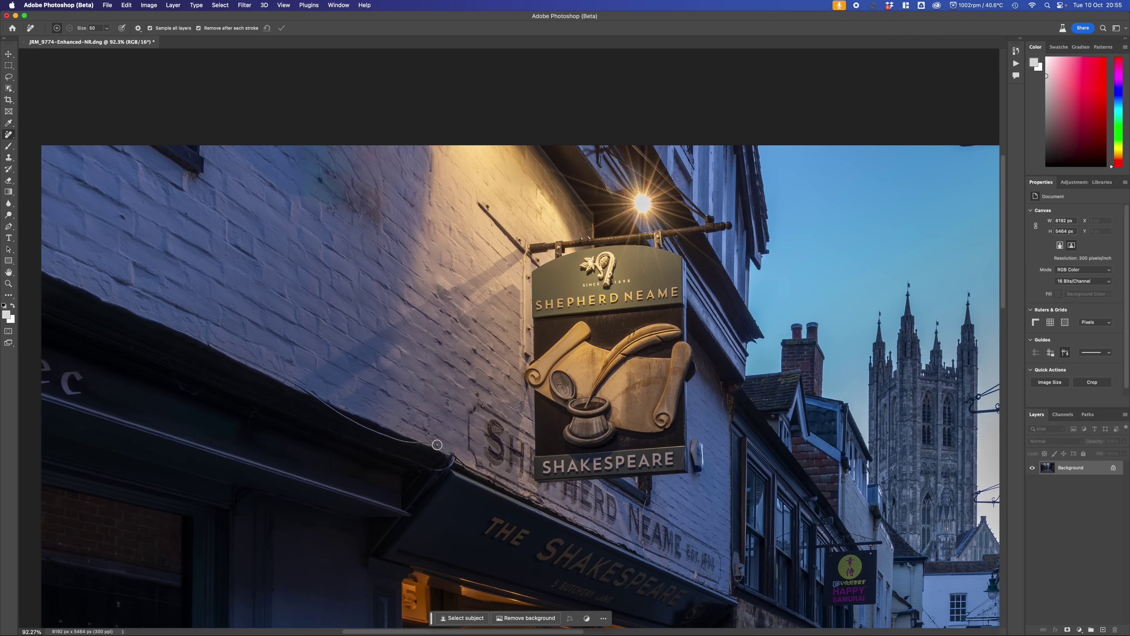
mouse_move(437, 444)
left_mouse_down()
mouse_move(363, 427)
mouse_move(297, 381)
left_mouse_up()
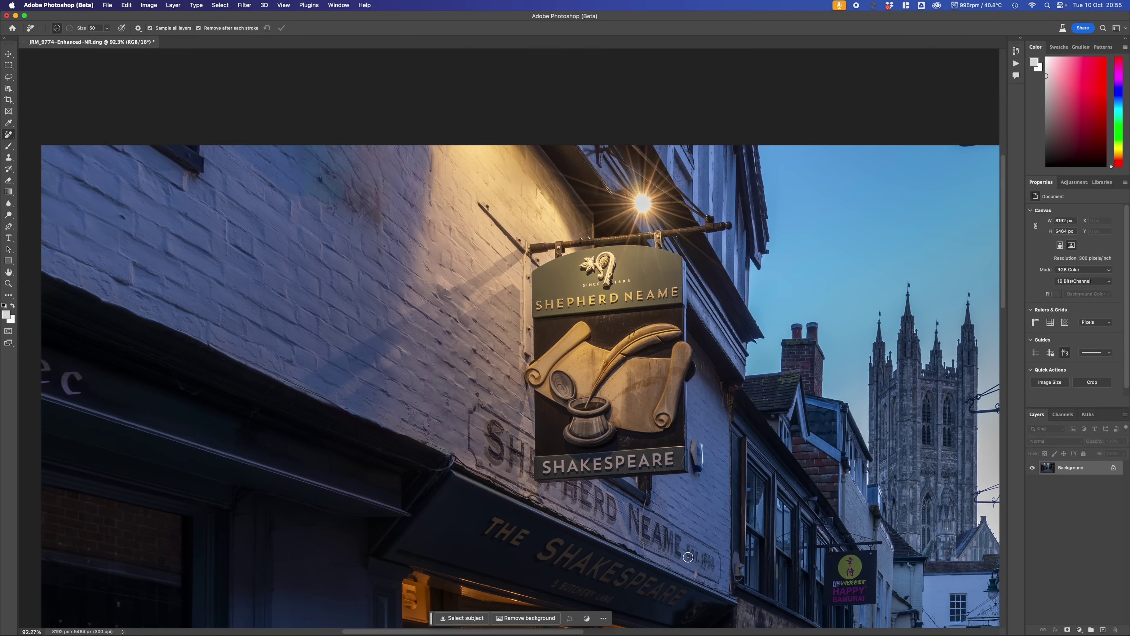
Remove the small fitting on the wall between the pub lettering and the neighbouring dark windows.
mouse_move(687, 556)
left_mouse_down()
mouse_move(368, 331)
mouse_move(416, 337)
mouse_move(414, 350)
mouse_move(415, 327)
mouse_move(416, 338)
left_mouse_up()
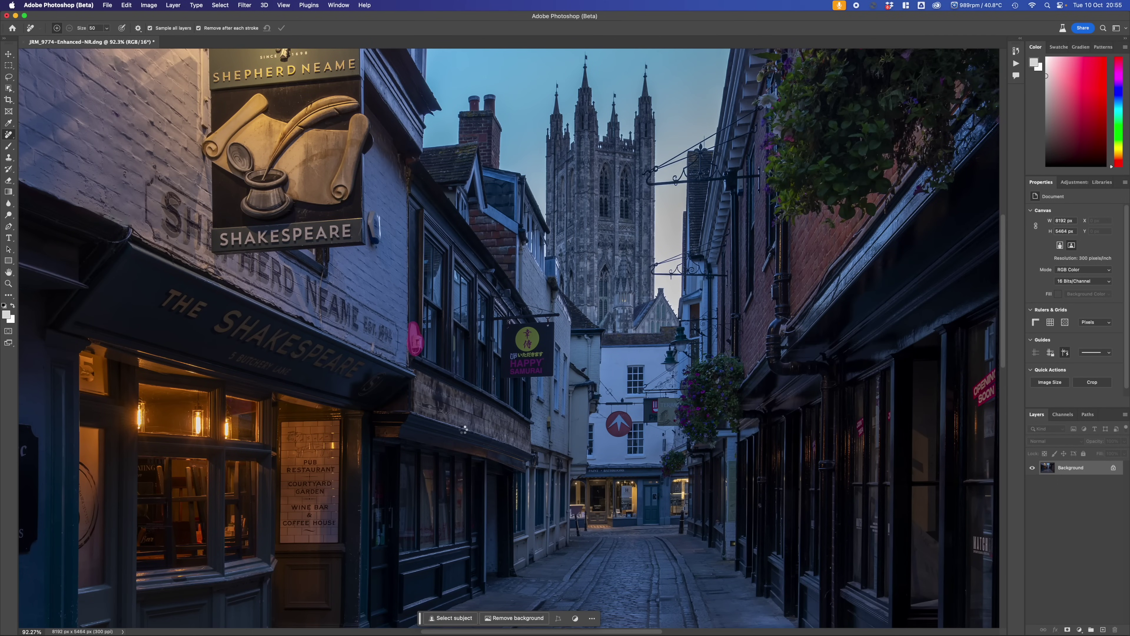
scroll(540, 533, "up", 3)
scroll(540, 533, "right", 3)
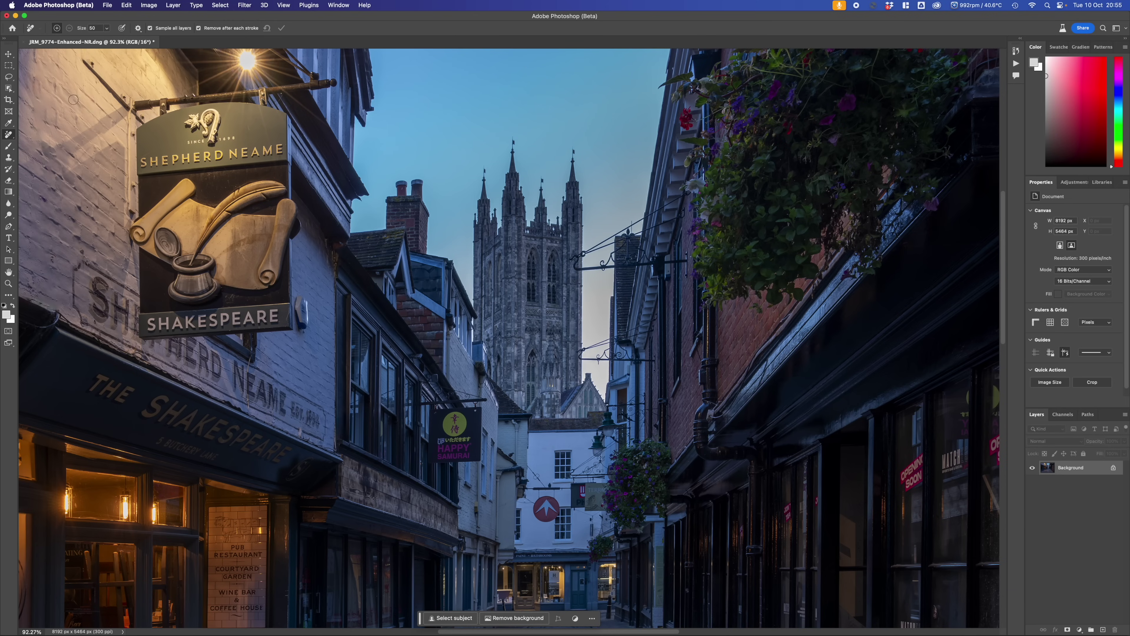
Lasso the hanging Happy Samurai sign and remove it with Generative Fill, leaving the prompt empty.
left_click(8, 79)
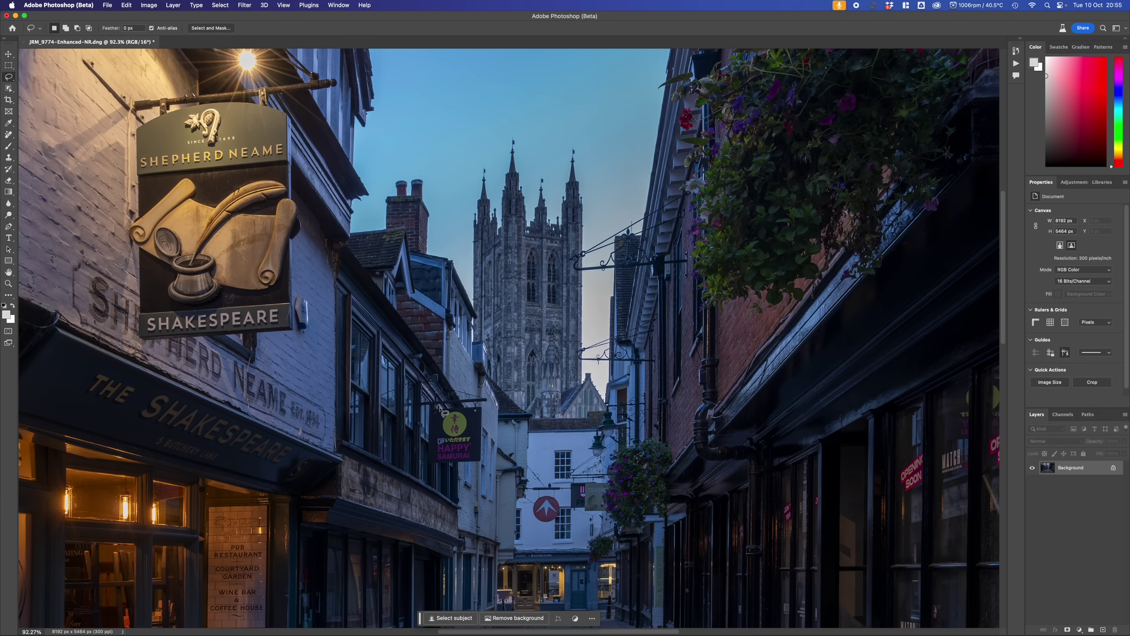
mouse_move(440, 408)
left_mouse_down()
mouse_move(429, 408)
mouse_move(427, 462)
mouse_move(480, 465)
mouse_move(486, 403)
mouse_move(445, 409)
left_mouse_up()
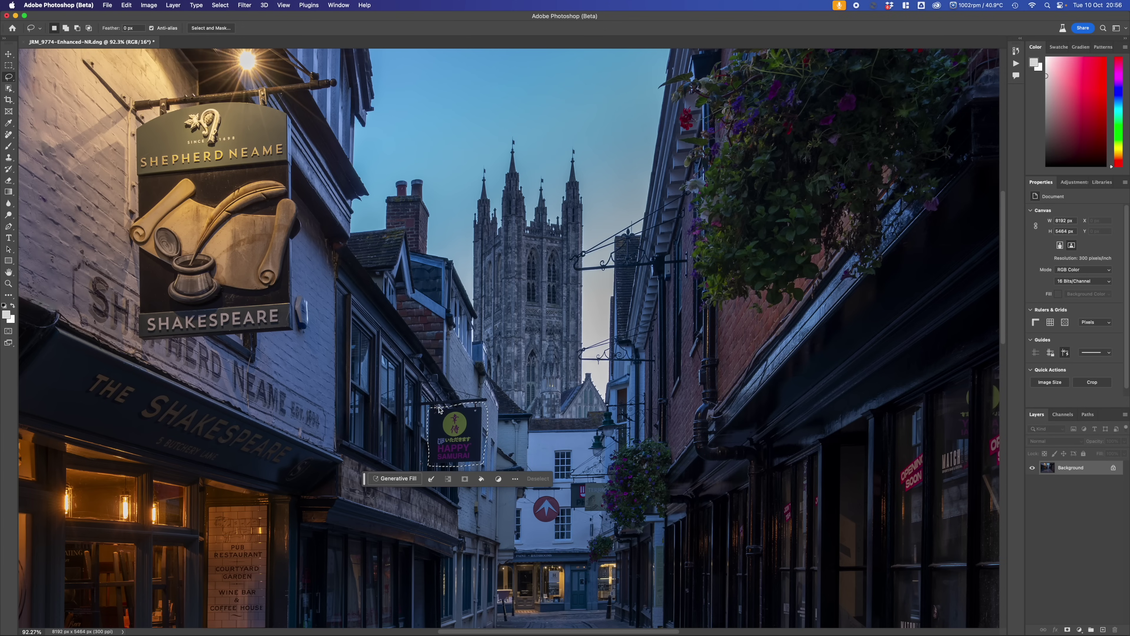
left_click(399, 480)
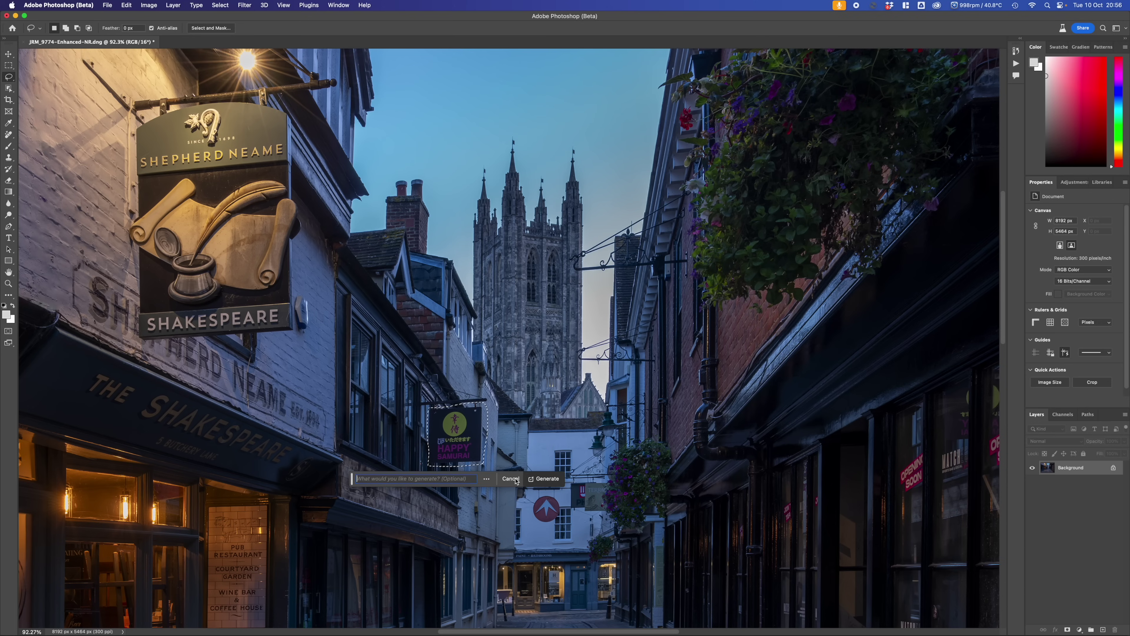
left_click(551, 478)
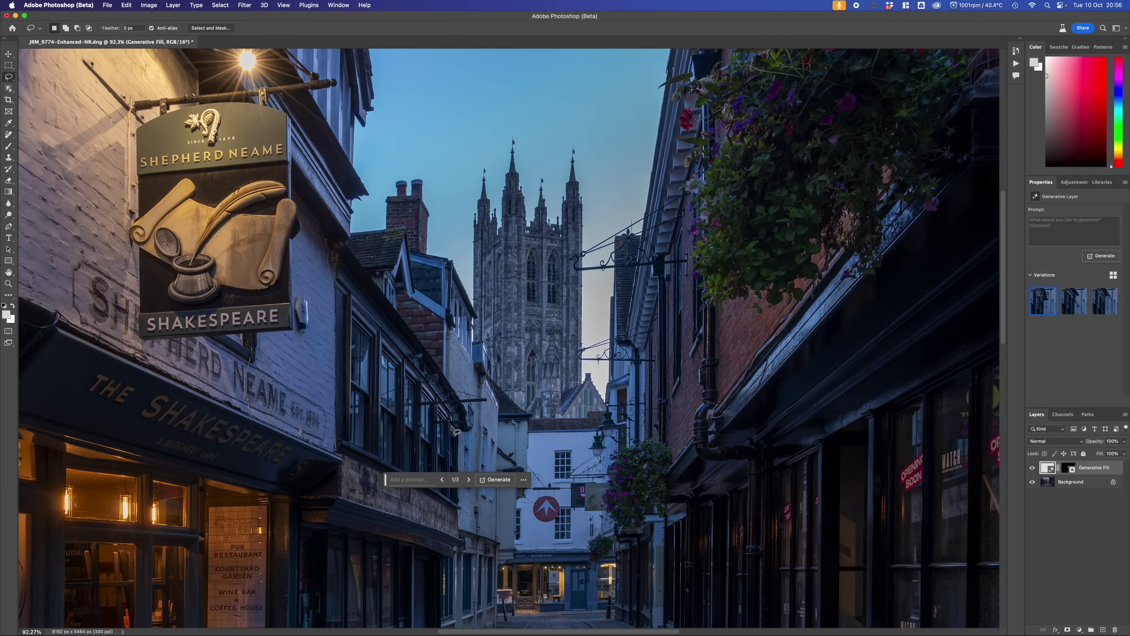
Compare the generated variations for the removed sign and keep the third one.
left_click(467, 479)
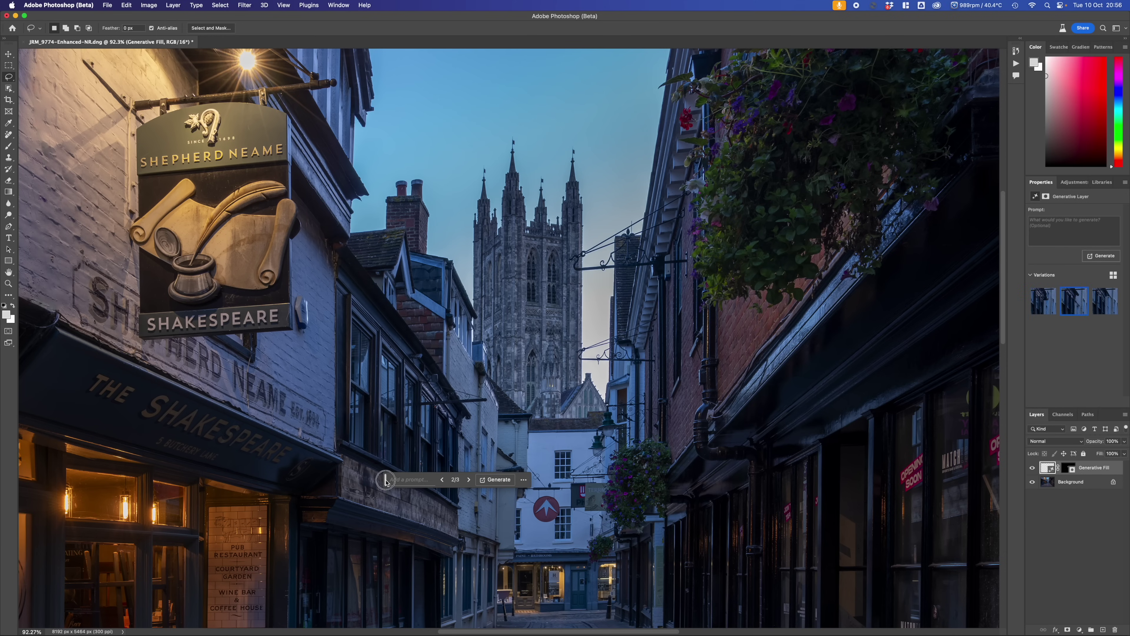
left_click_drag(385, 479, 385, 555)
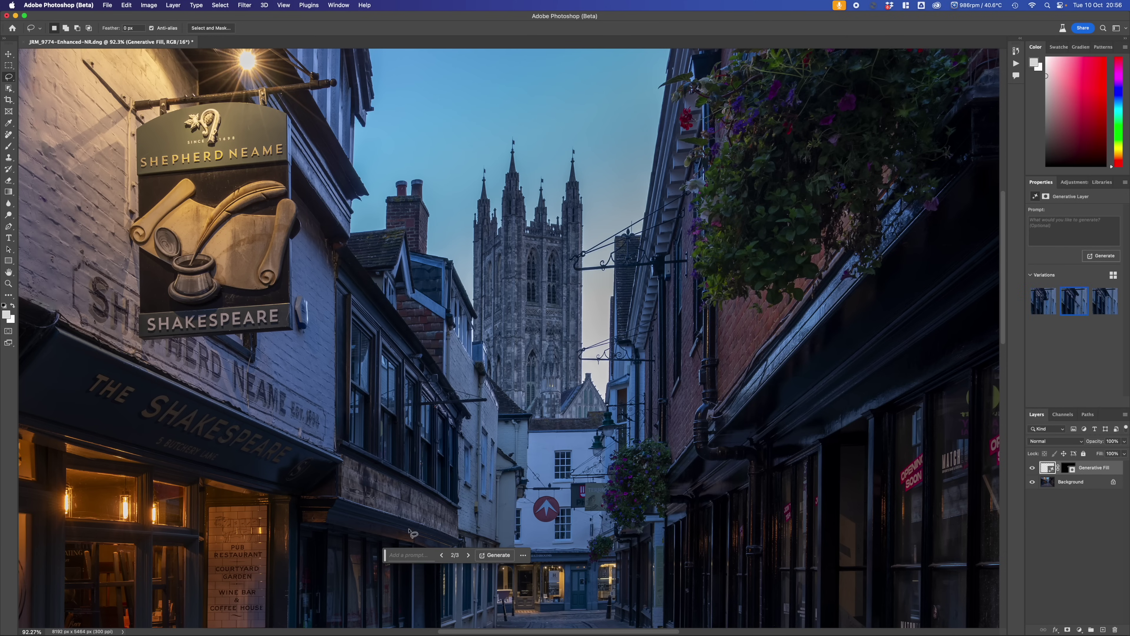
left_click(468, 555)
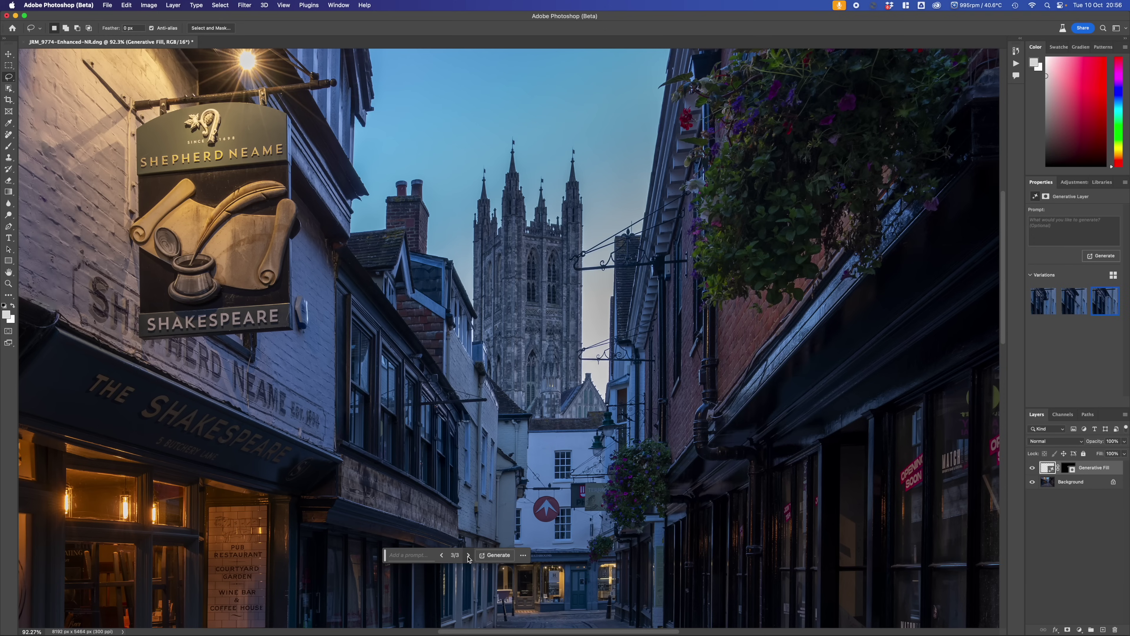
left_click(441, 555)
left_click(468, 555)
Flatten the Generative Fill layer and the background into a single layer.
scroll(628, 469, "down", 10)
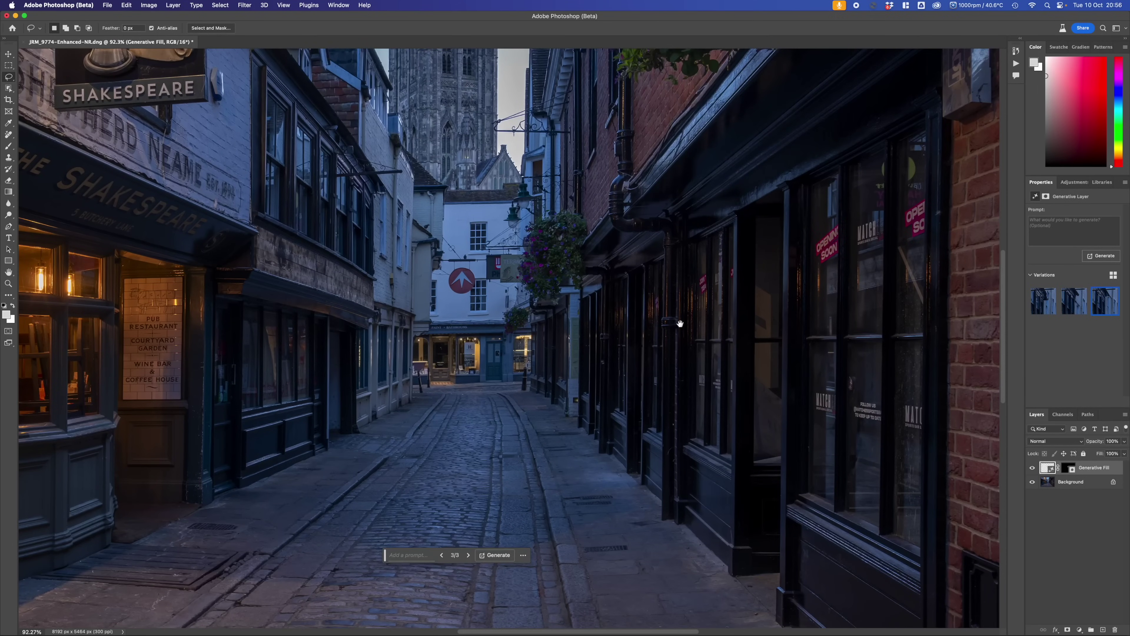
left_click_drag(728, 347, 558, 358)
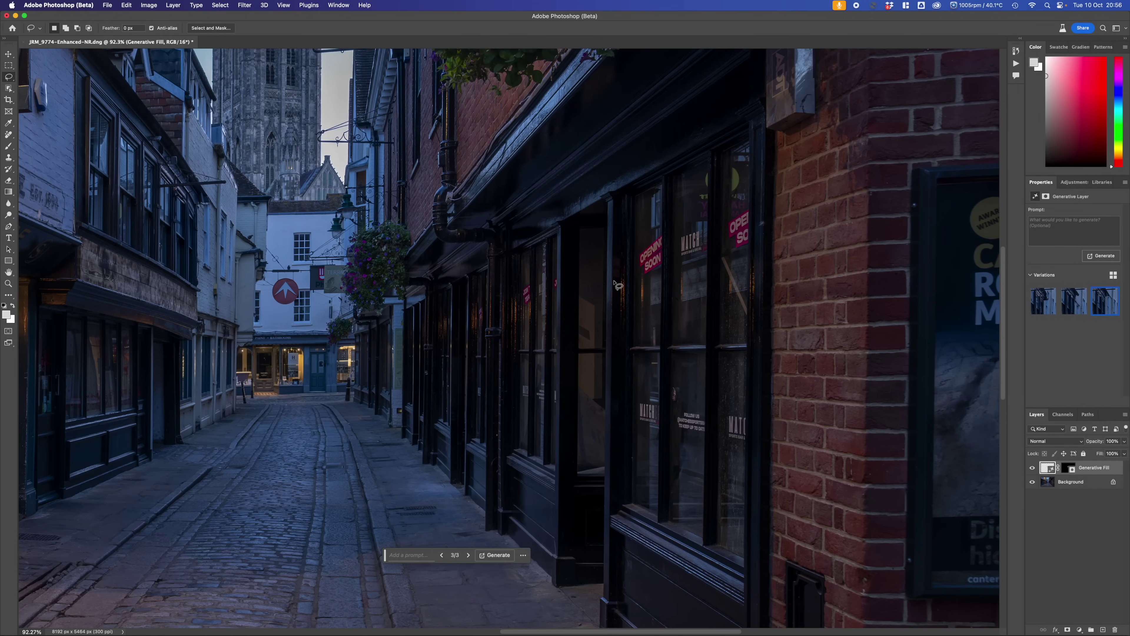
left_click(9, 136)
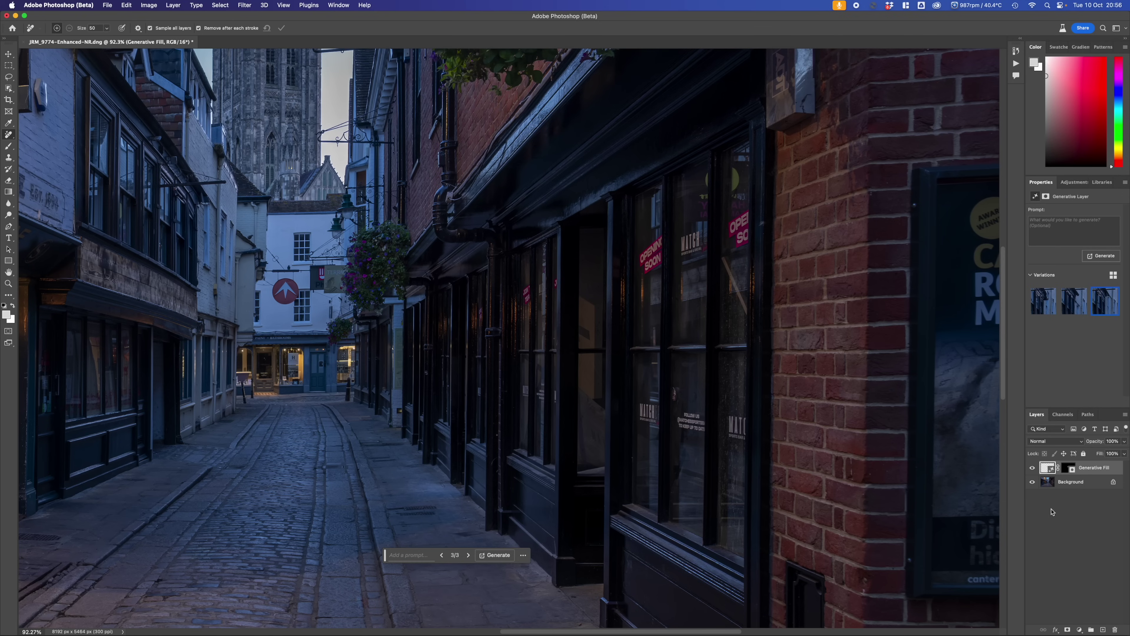
left_click(1075, 486)
right_click(1075, 482)
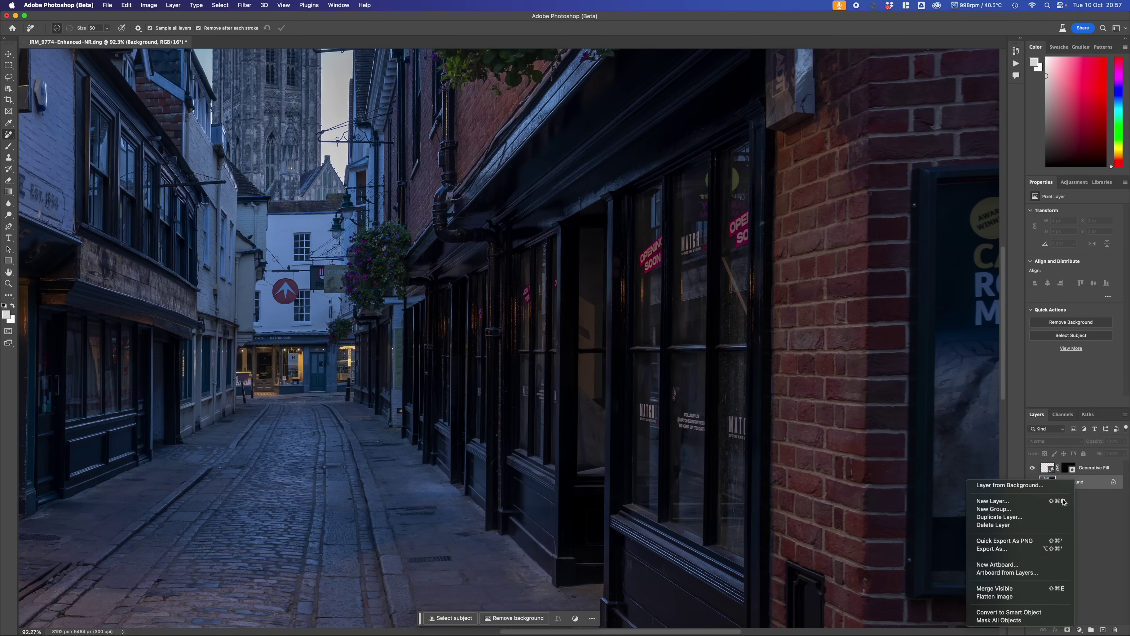
left_click(1008, 596)
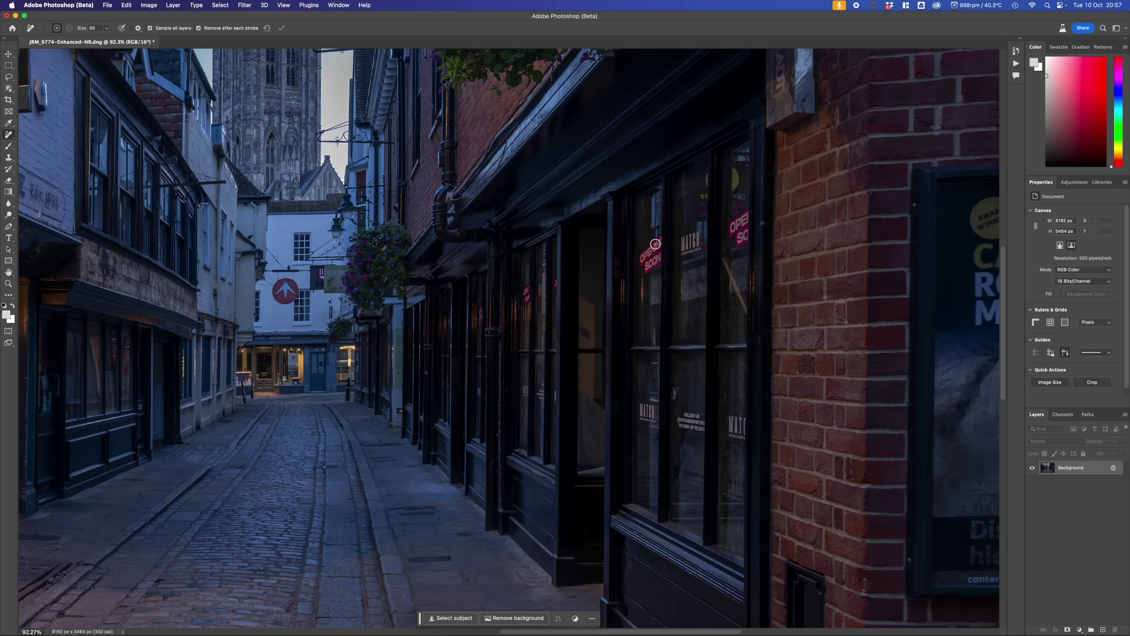
Remove the pink "Opening Soon" stickers from the dark shop windows with the Remove tool.
mouse_move(661, 235)
left_mouse_down()
mouse_move(637, 263)
mouse_move(651, 268)
mouse_move(656, 252)
mouse_move(643, 259)
mouse_move(657, 247)
left_mouse_up()
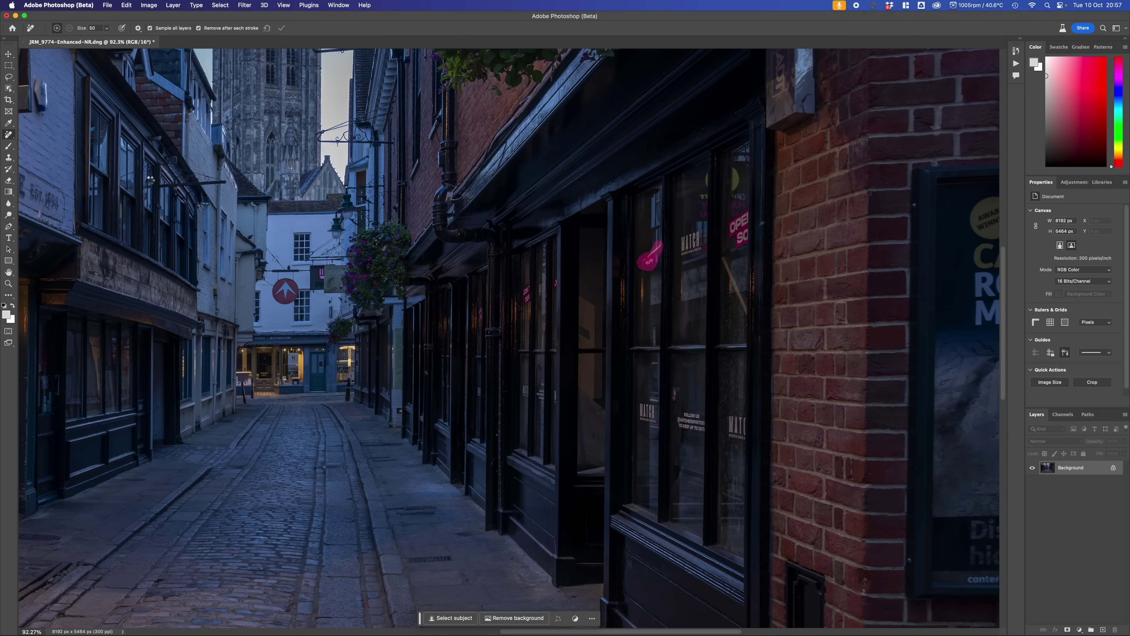
right_click(10, 138)
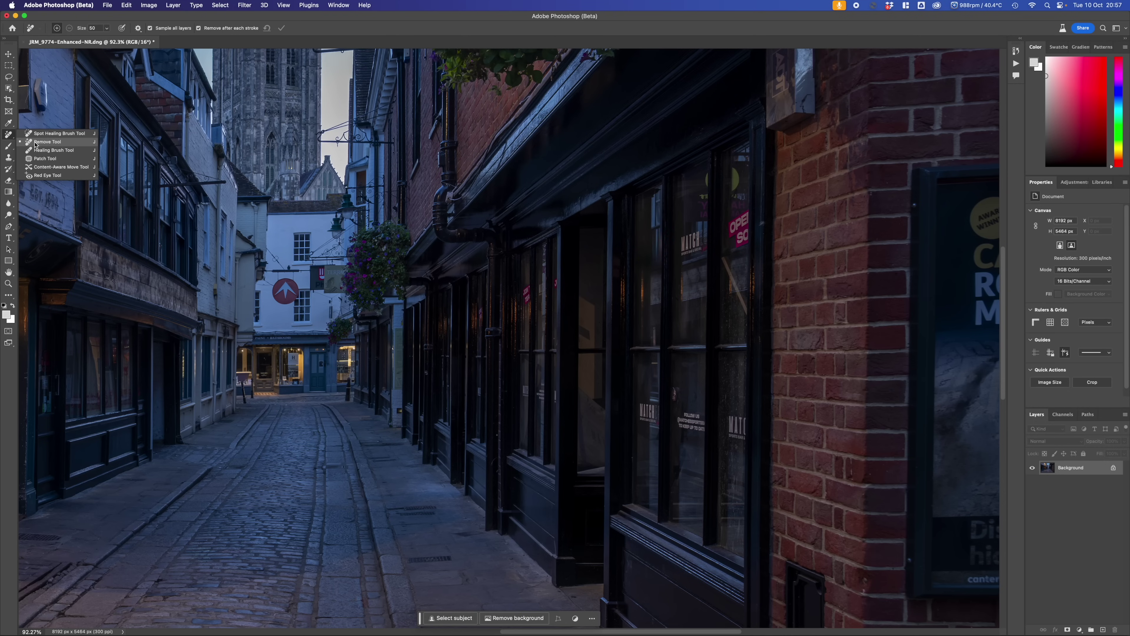
left_click(36, 143)
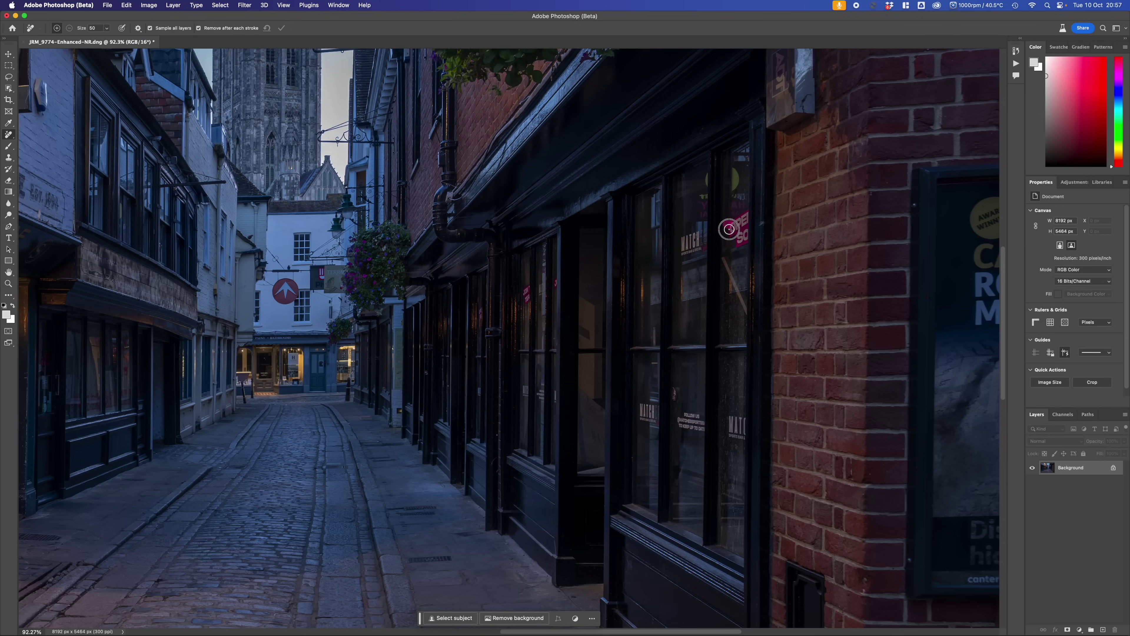
mouse_move(729, 229)
left_mouse_down()
mouse_move(744, 238)
mouse_move(743, 215)
mouse_move(732, 224)
mouse_move(740, 241)
left_mouse_up()
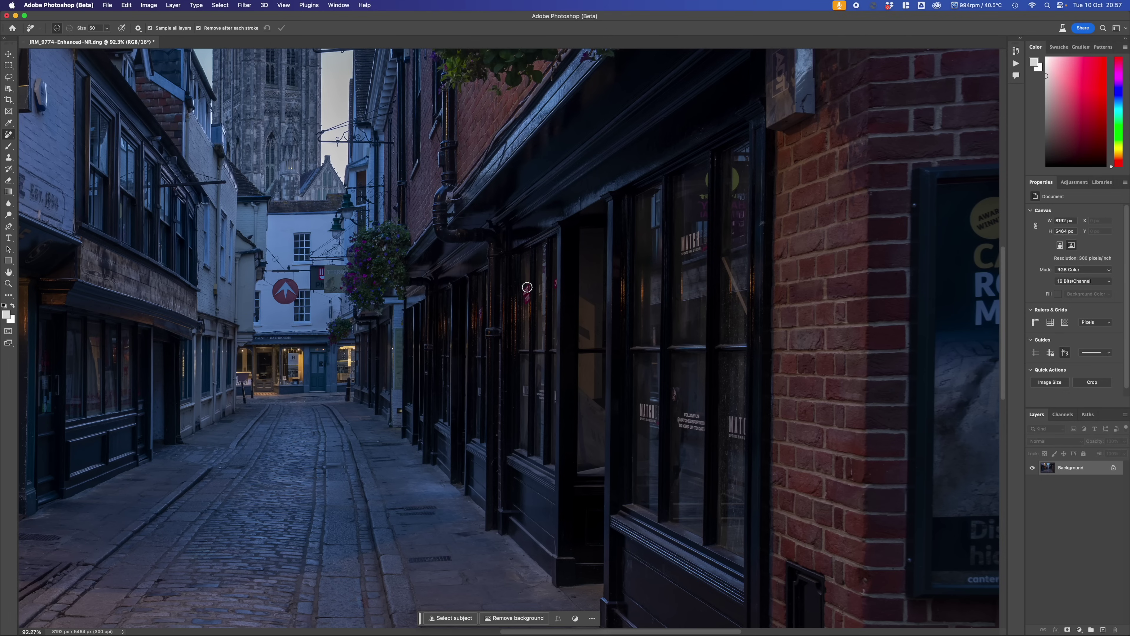
left_click_drag(527, 287, 526, 306)
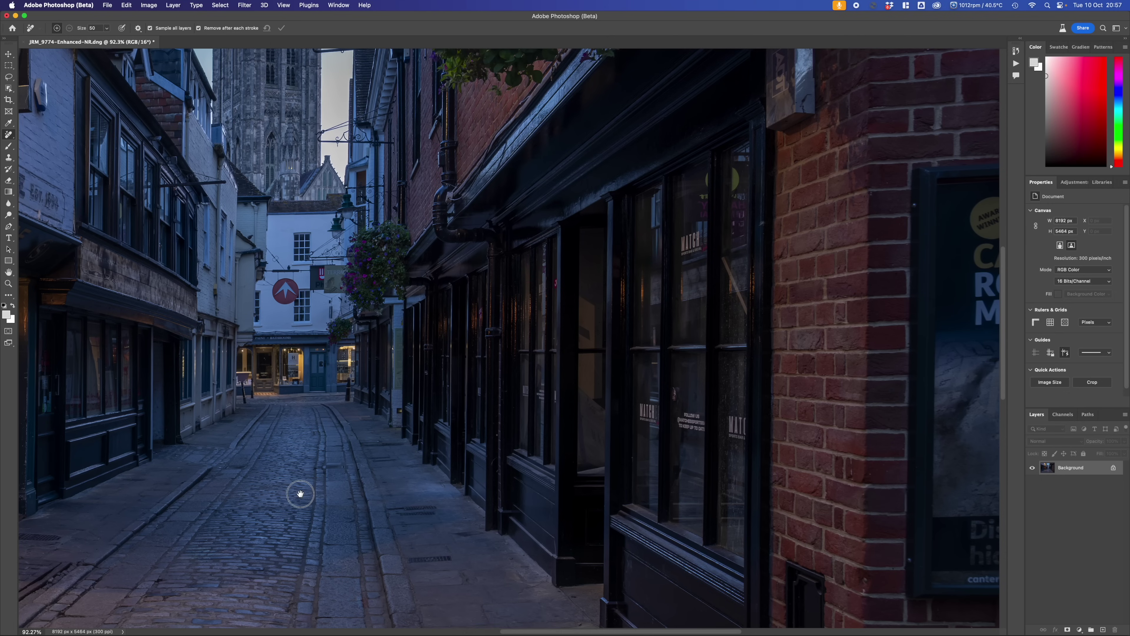
Examine the paving, the shopfronts and the cathedral end of the street for remaining distractions.
left_click_drag(297, 493, 378, 270)
left_click_drag(195, 340, 458, 359)
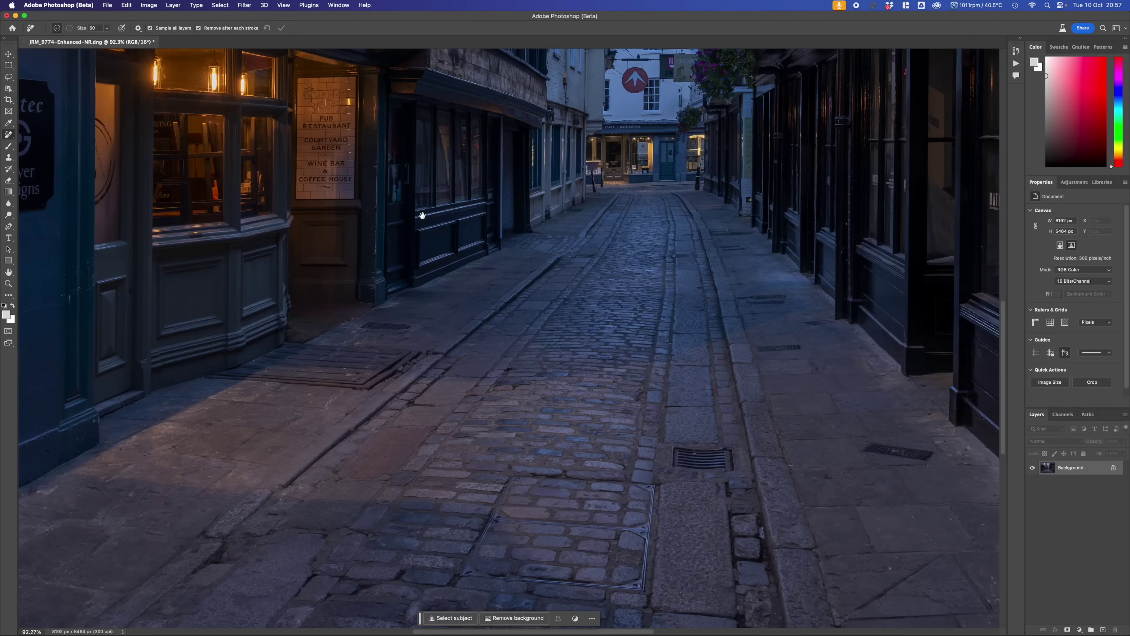
left_click_drag(419, 214, 353, 391)
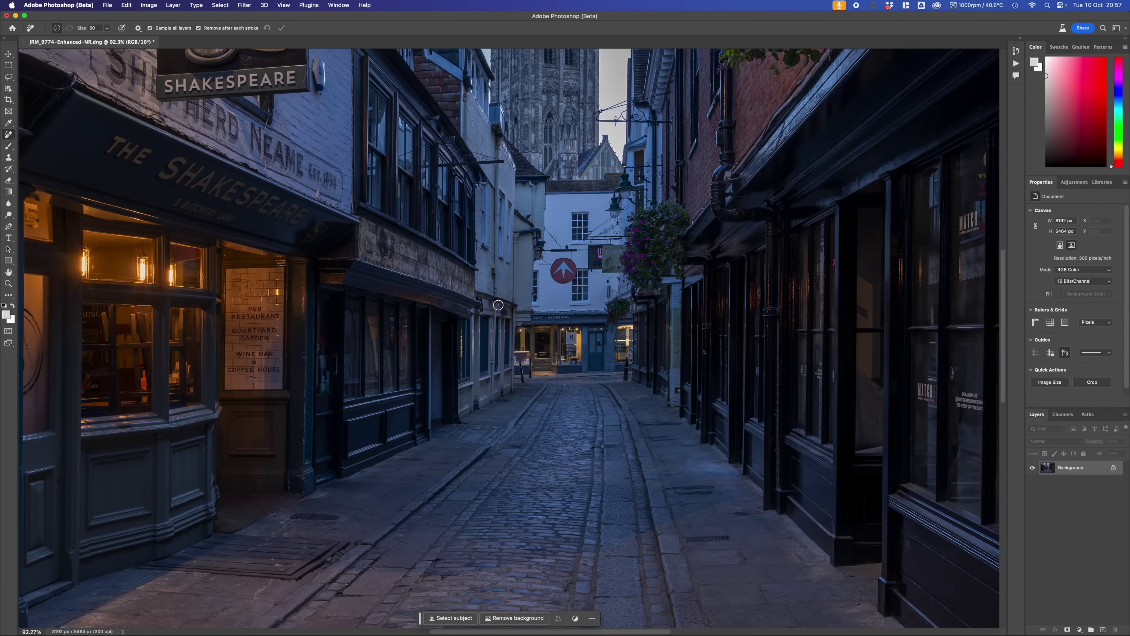
left_click_drag(513, 258, 430, 378)
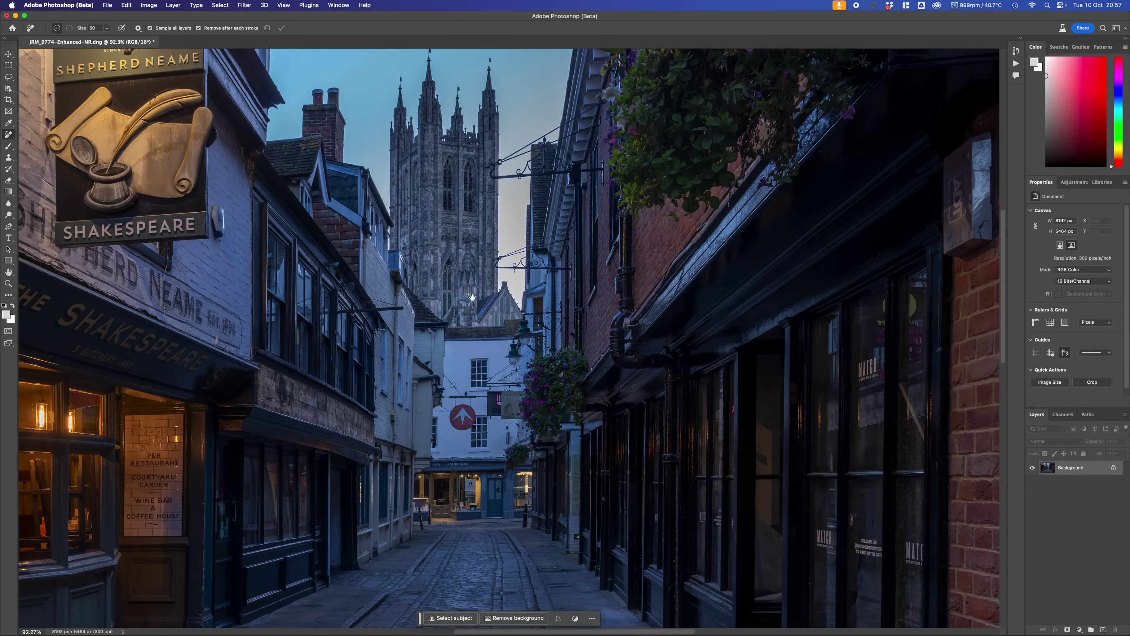
left_click_drag(476, 291, 420, 380)
left_click_drag(441, 334, 456, 275)
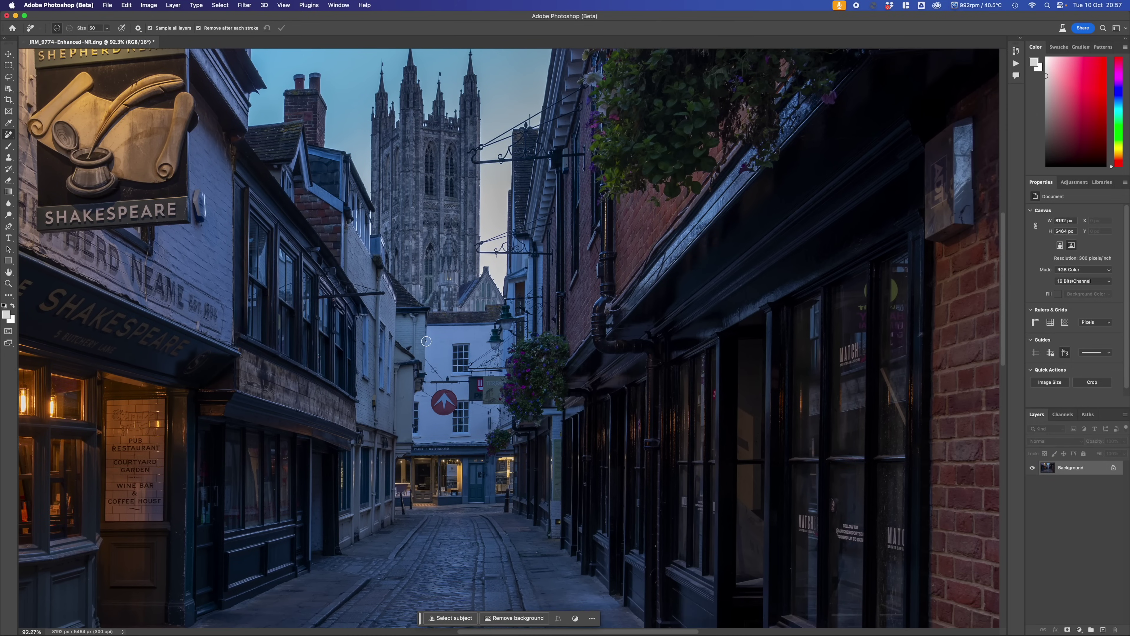
key("i")
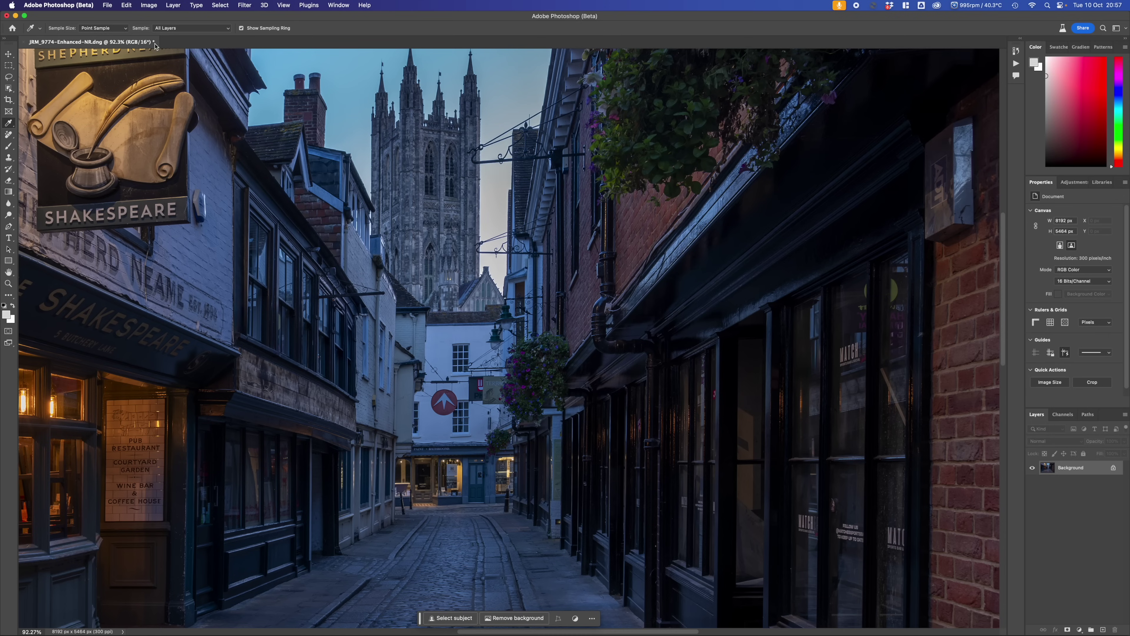
Save and close the retouched photo, and switch to Lightroom Classic to view the whole edited TIFF.
left_click(107, 5)
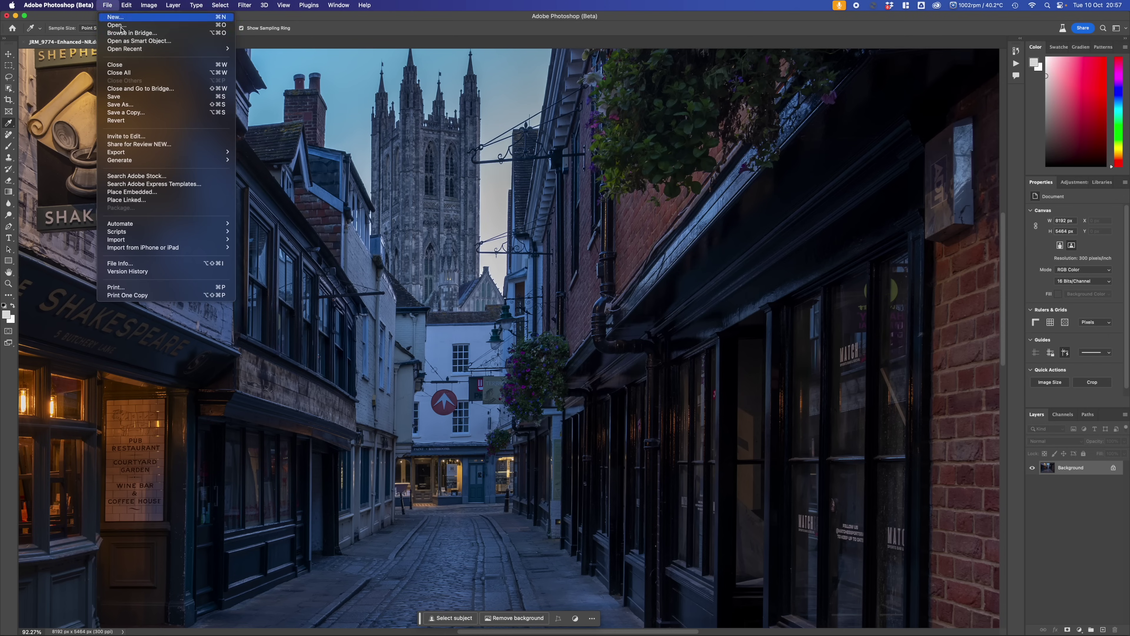
left_click(117, 64)
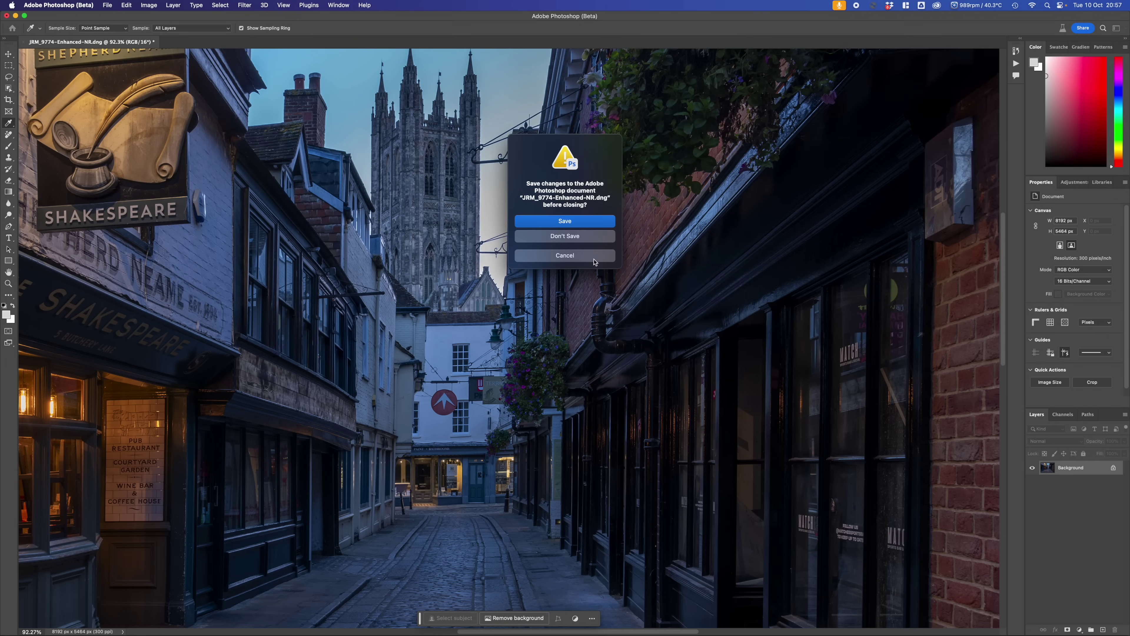
left_click(581, 223)
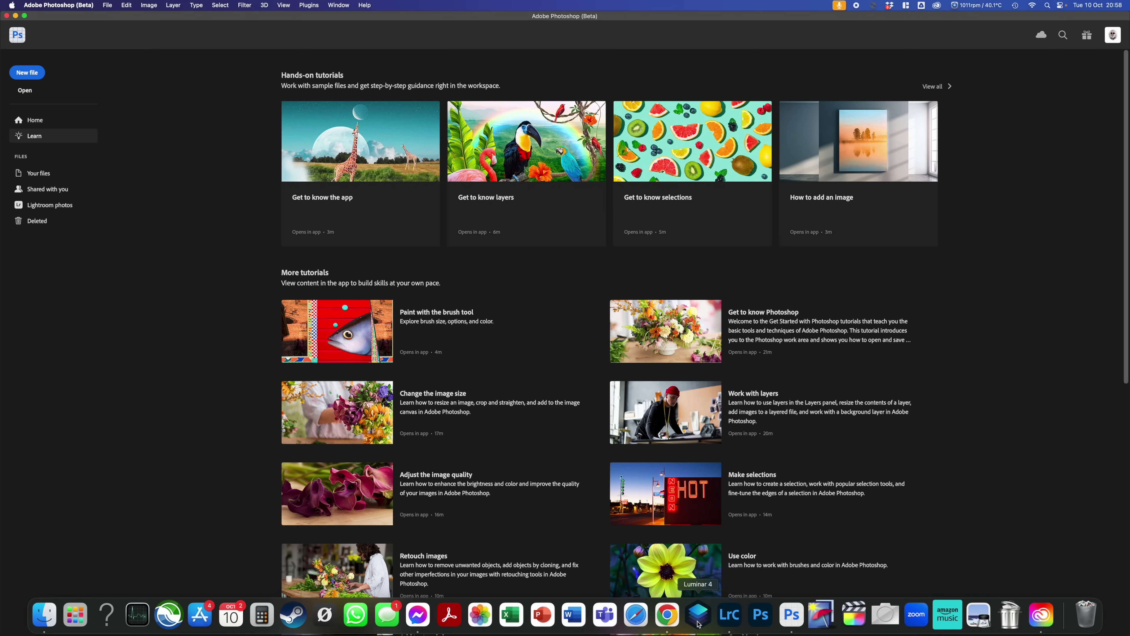
left_click(730, 614)
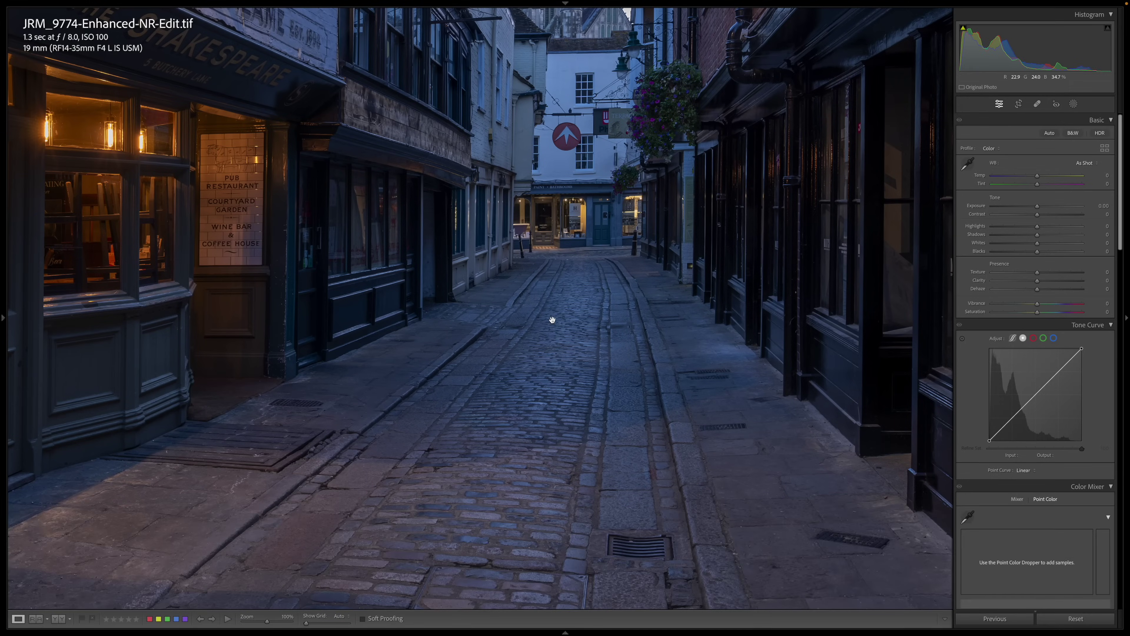
scroll(545, 324, "down", 7)
scroll(545, 325, "down", 2)
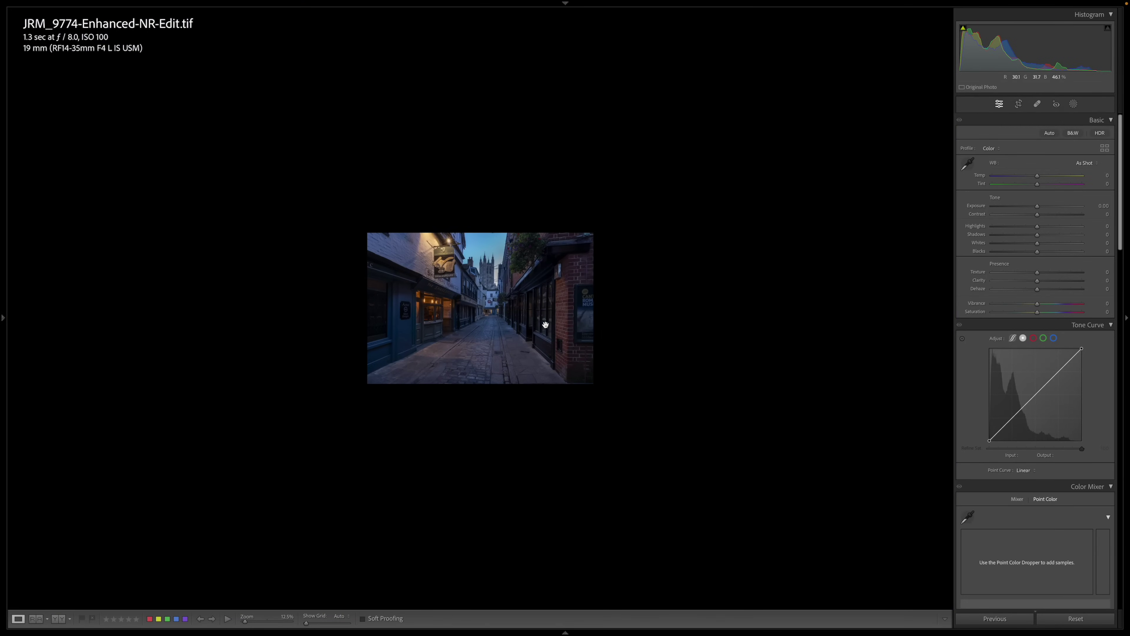
scroll(512, 321, "up", 5)
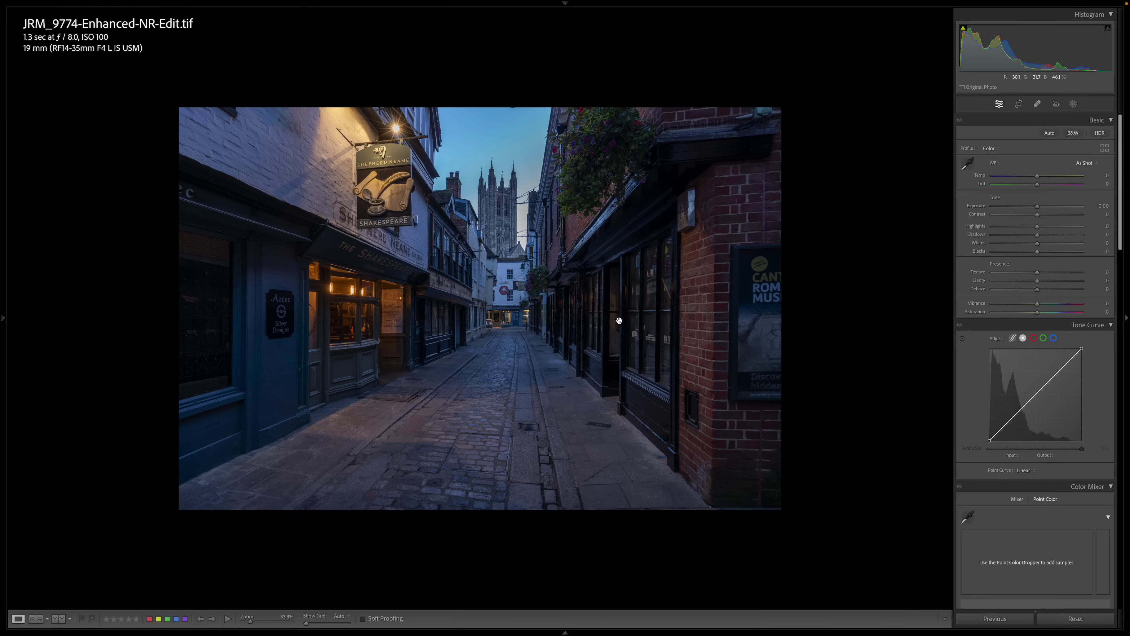
Crop in both sides of the photo to cut off the brick wall with the poster and the blue shopfront.
left_click(1018, 107)
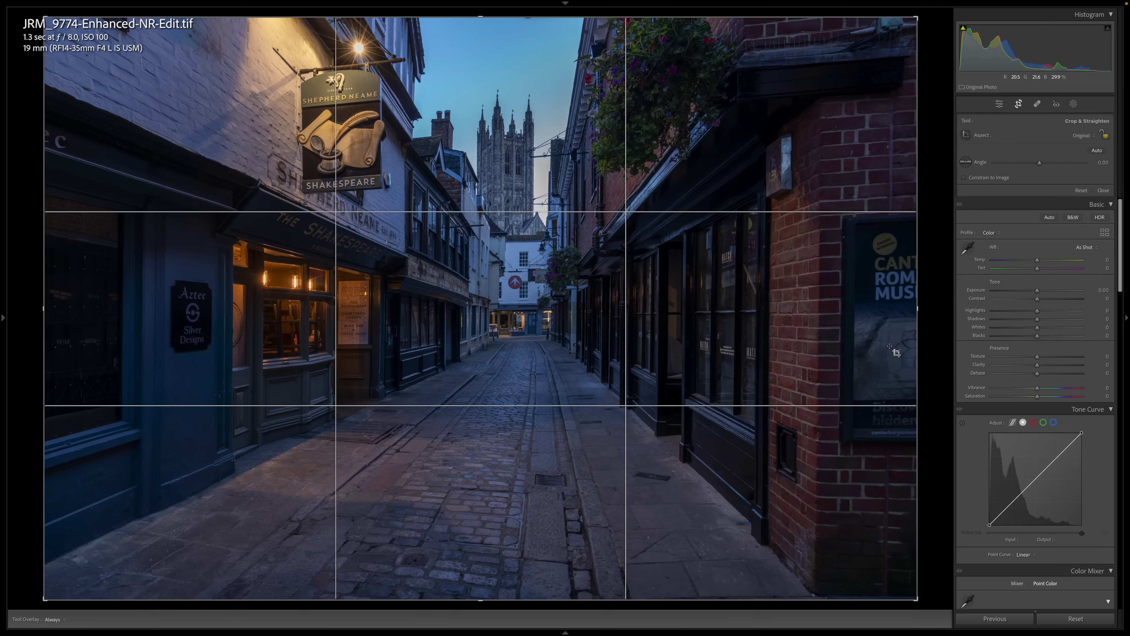
left_click_drag(917, 305, 840, 313)
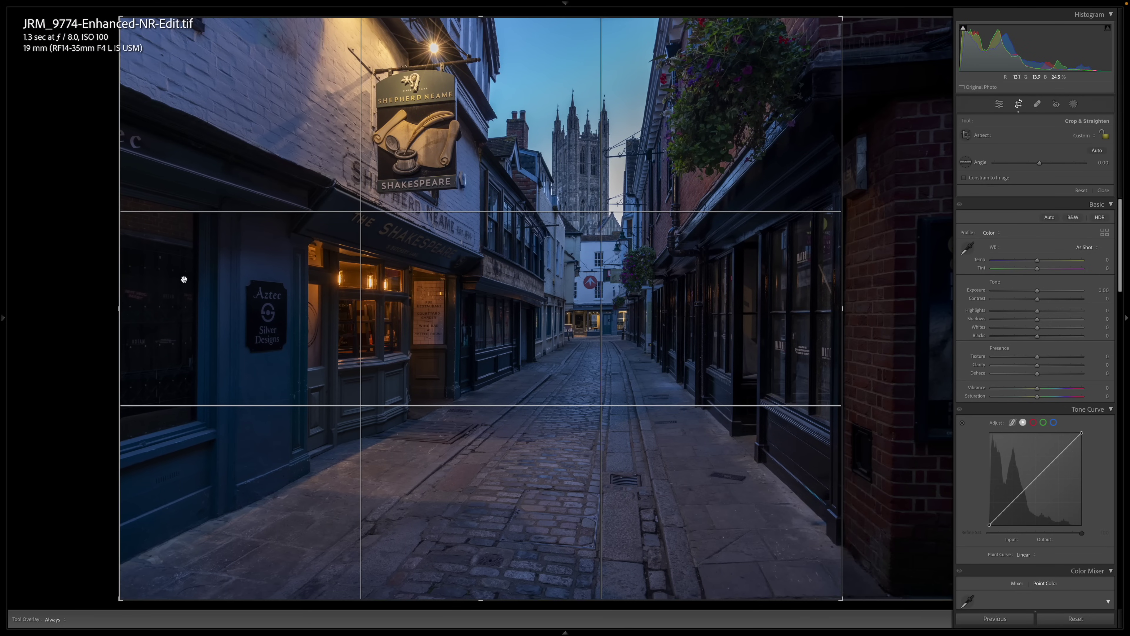
left_click_drag(121, 305, 204, 317)
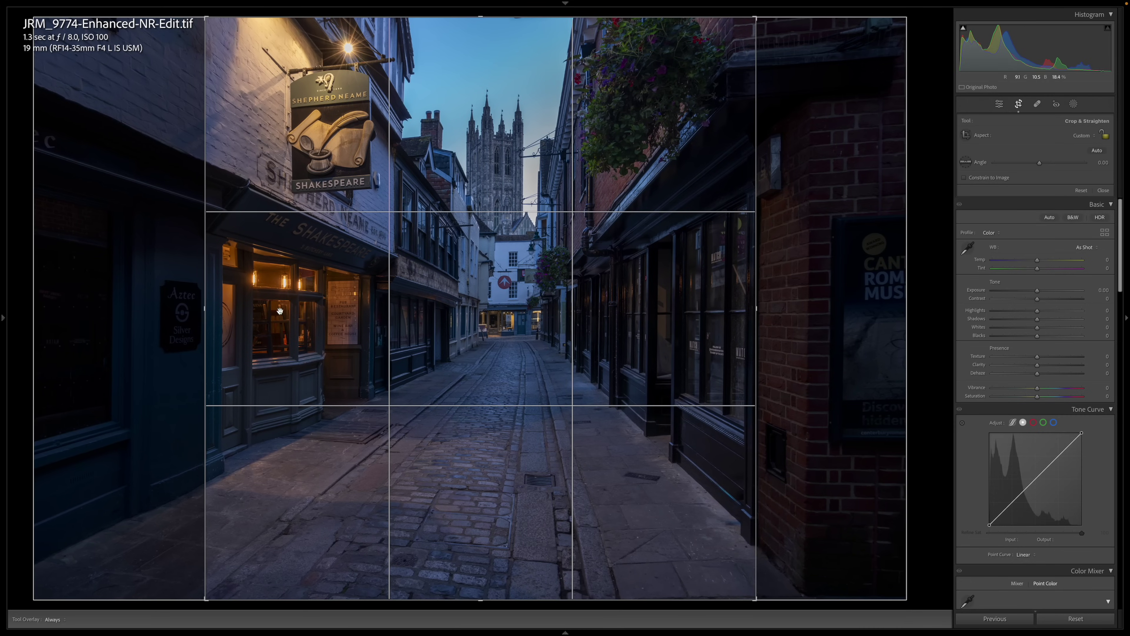
Set the crop's aspect ratio to 1 x 1 and shift the photo slightly downward within the crop frame.
left_click(1083, 136)
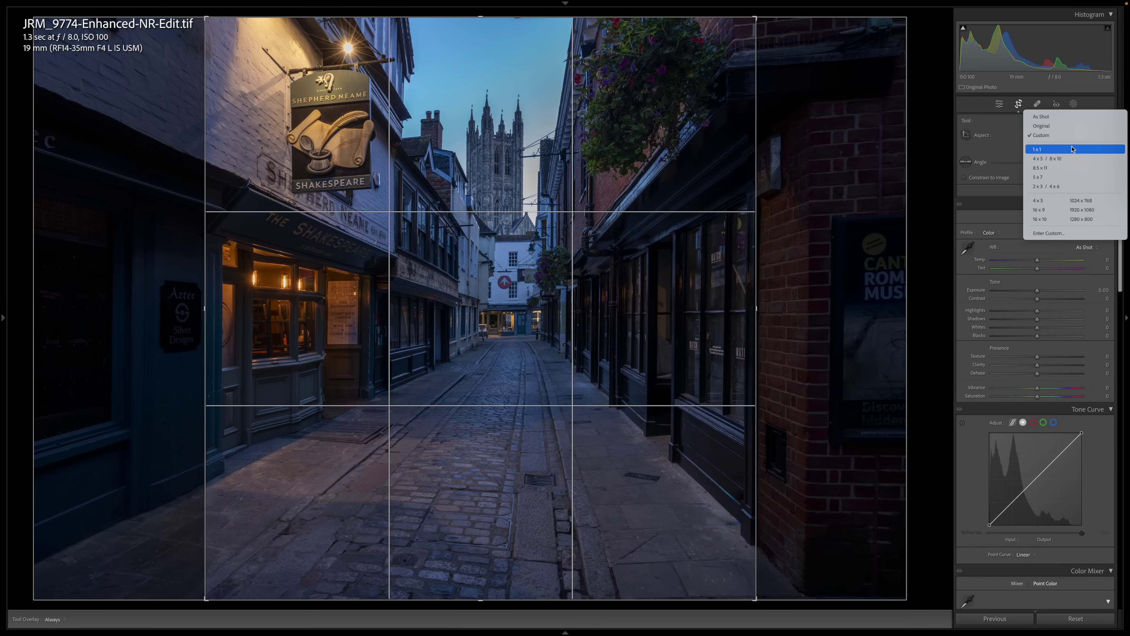
left_click(1011, 135)
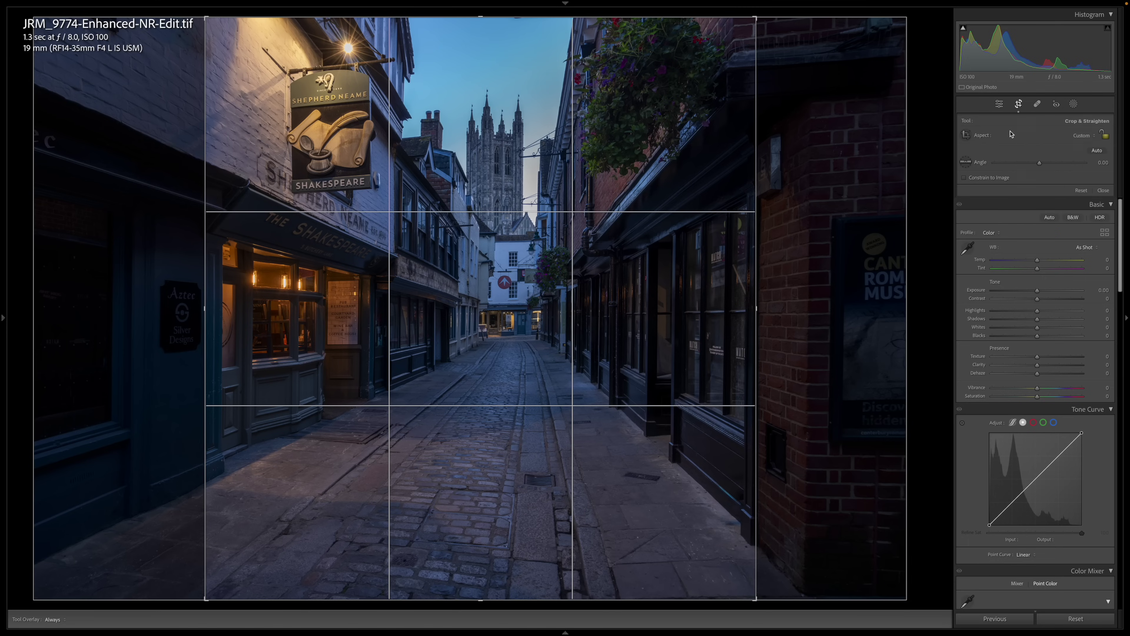
left_click(1077, 136)
left_click(1076, 149)
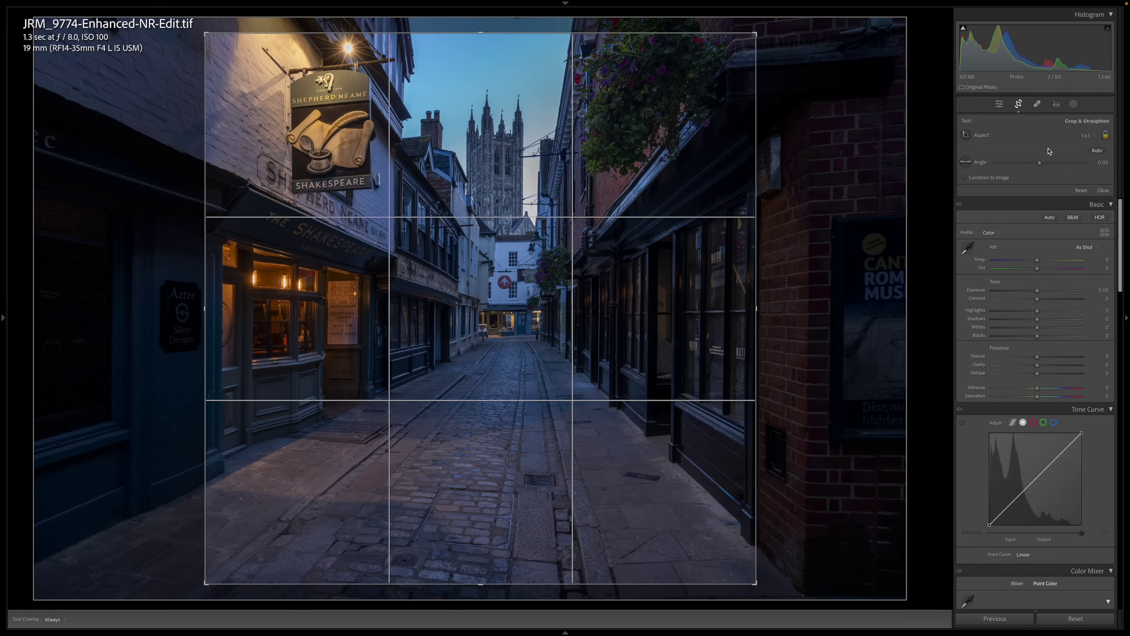
left_click_drag(520, 259, 519, 280)
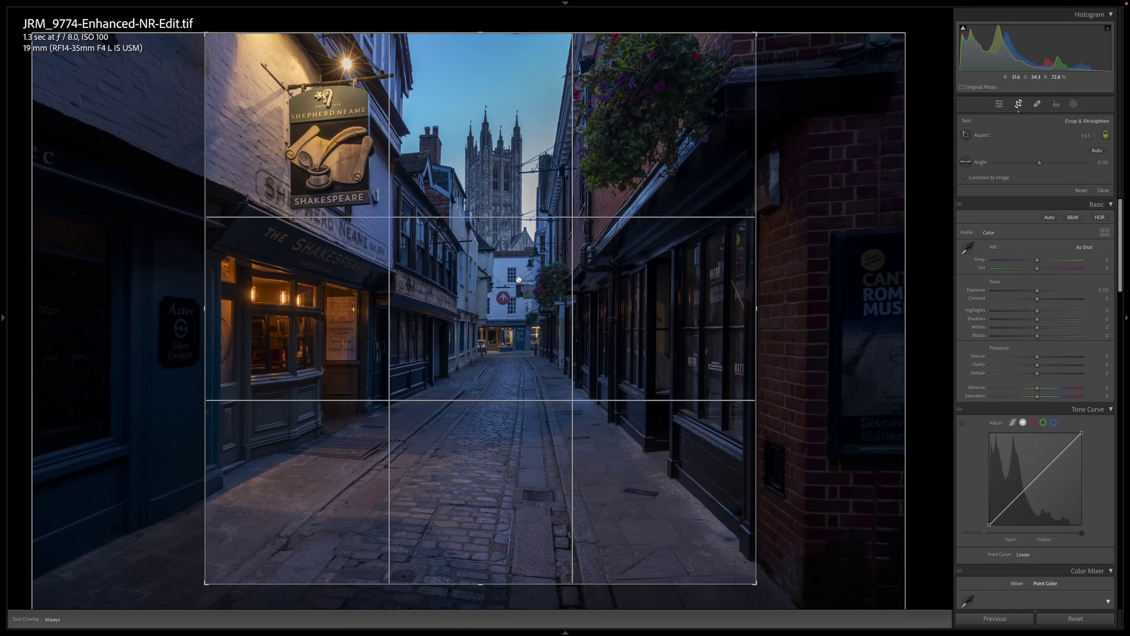
Apply the square crop and enlarge the photo to fit the view.
key("Return")
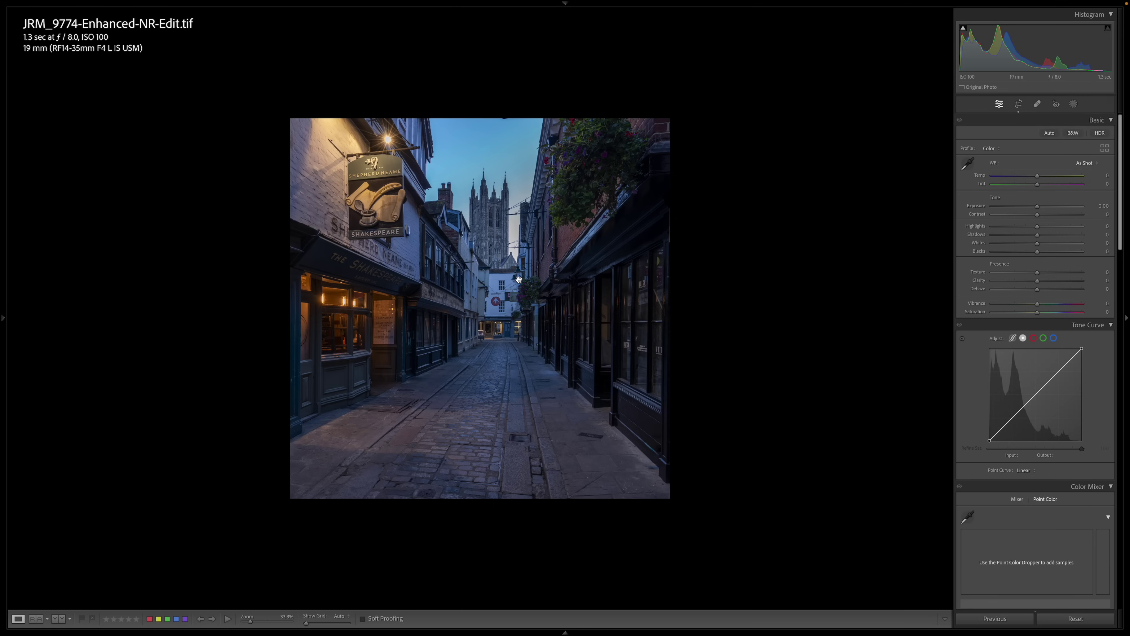
mouse_move(4, 316)
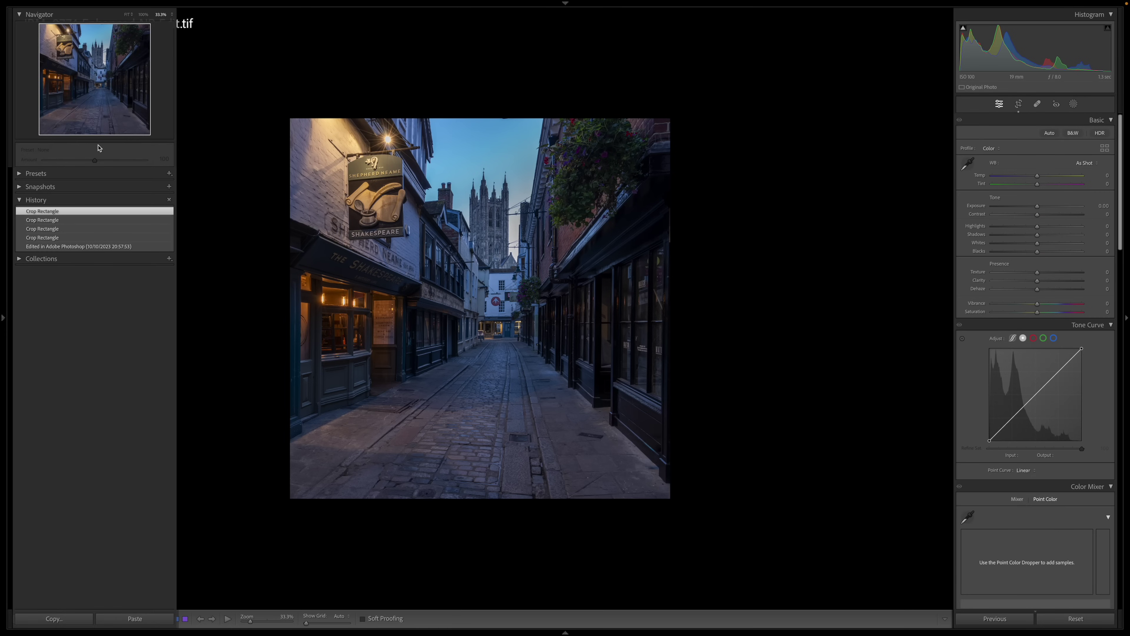
left_click(127, 15)
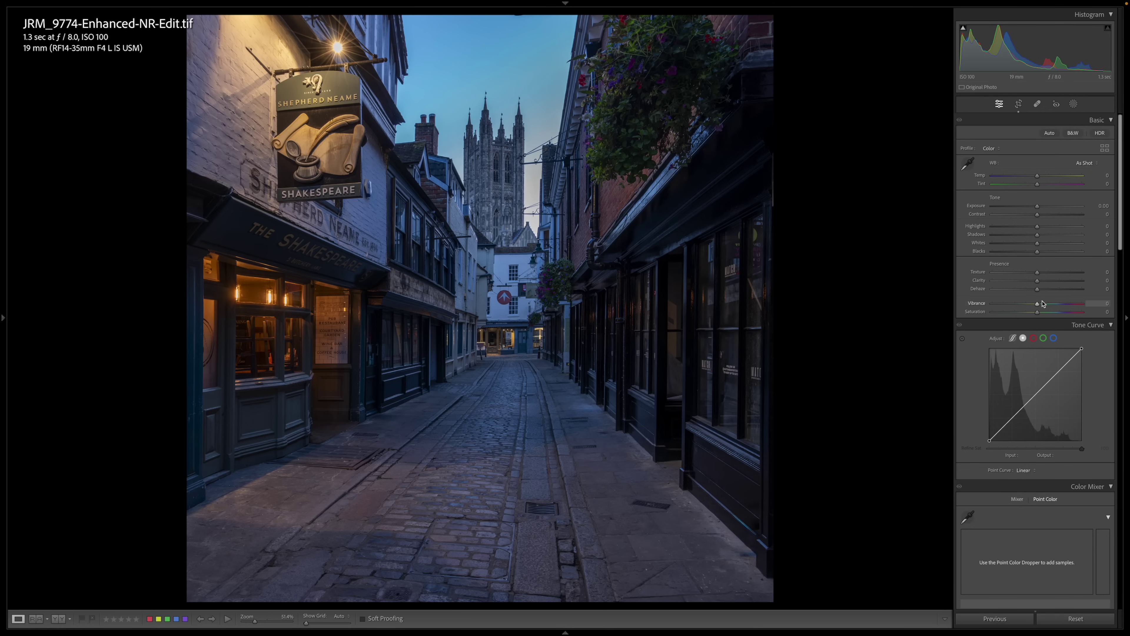
Examine the Color Mixer's hue, saturation and luminance controls in both the HSL and Color layouts.
scroll(1043, 303, "down", 10)
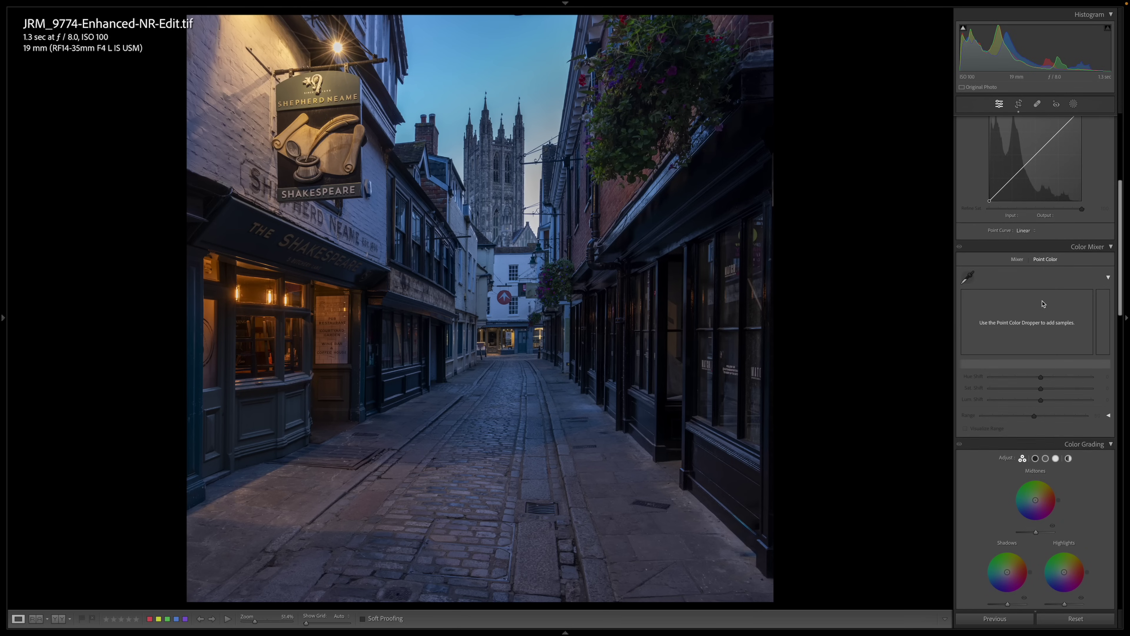
left_click(1017, 258)
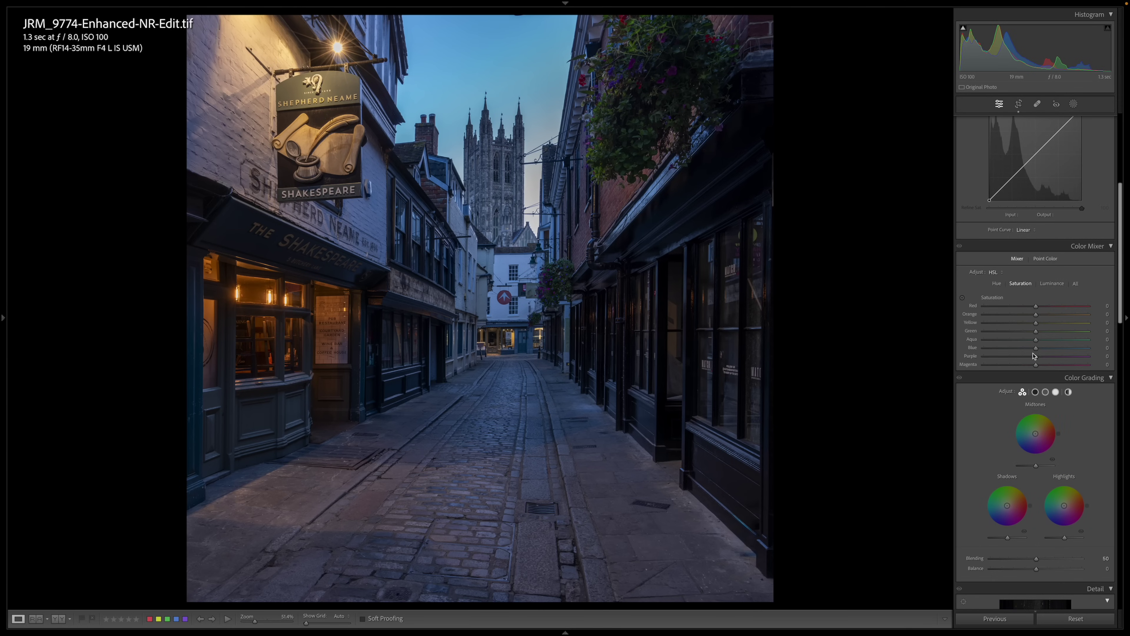
left_click(996, 283)
left_click(1020, 284)
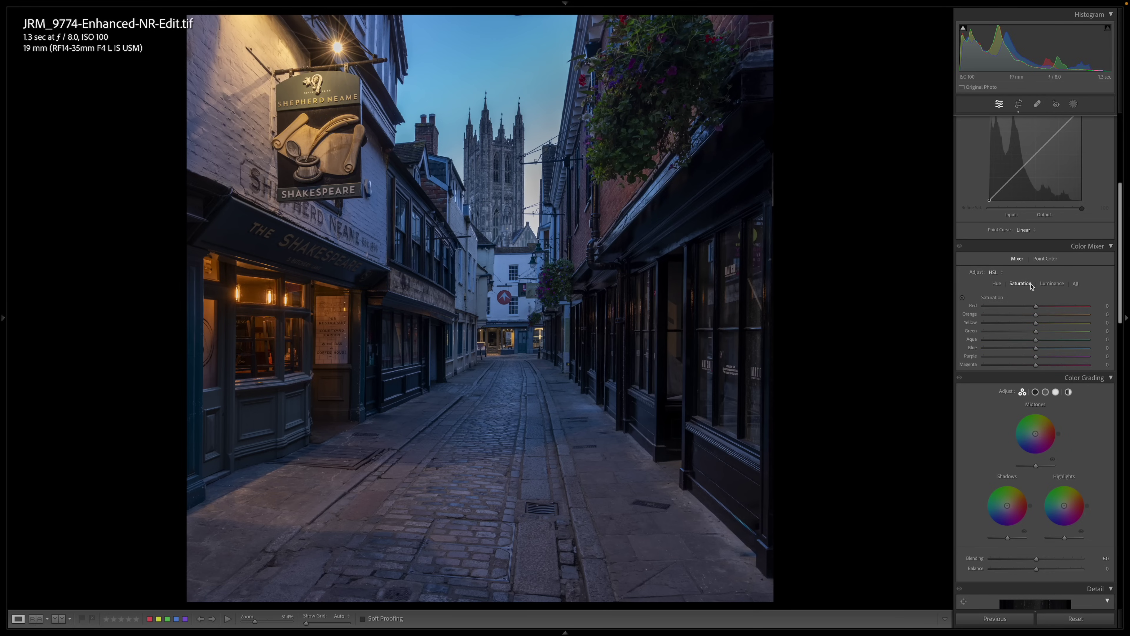
left_click(1051, 284)
left_click(1077, 285)
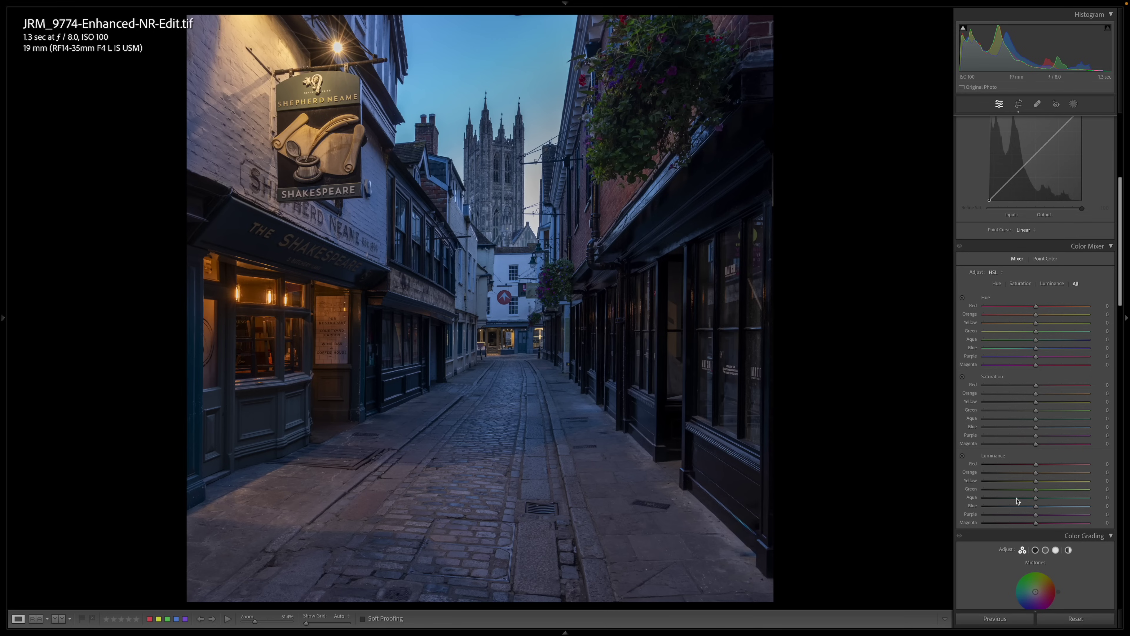
left_click(996, 273)
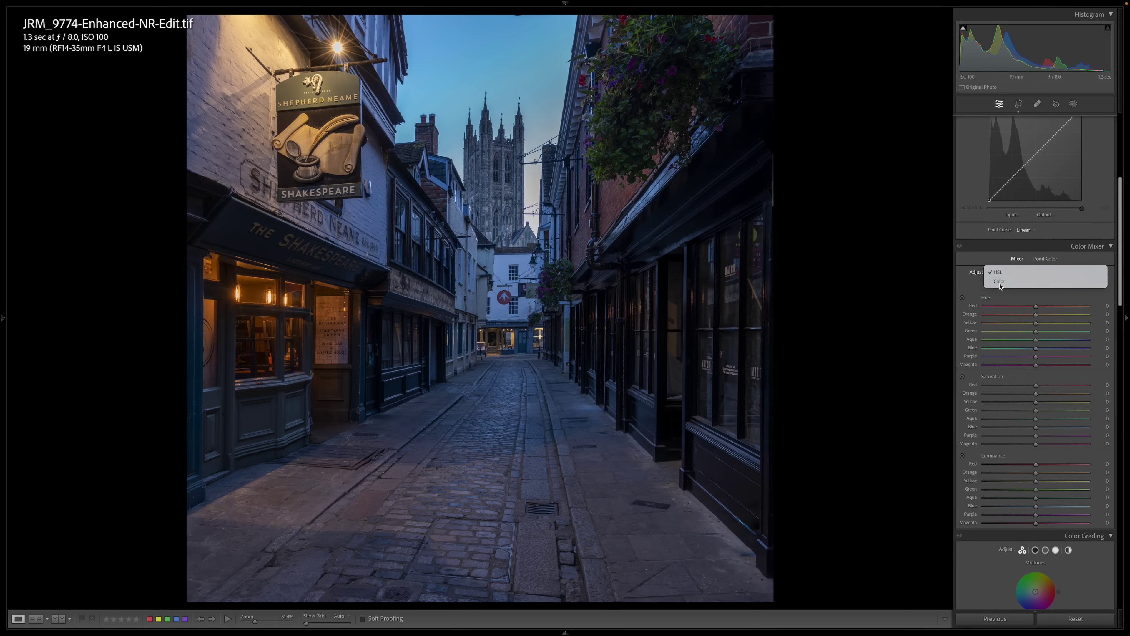
left_click(999, 280)
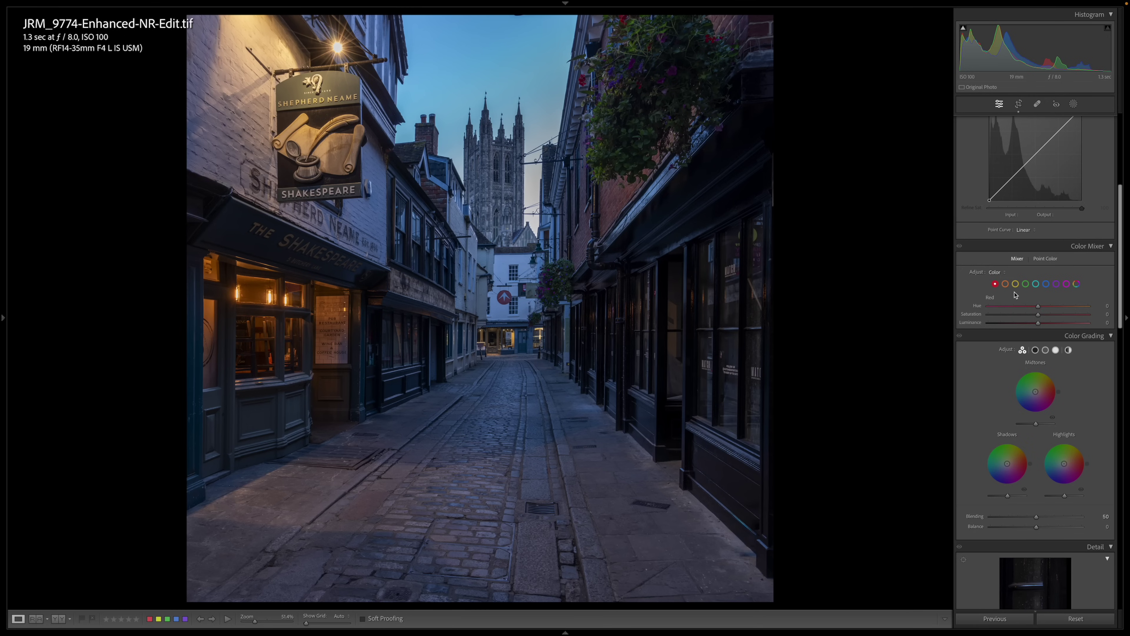
left_click(995, 272)
left_click(999, 265)
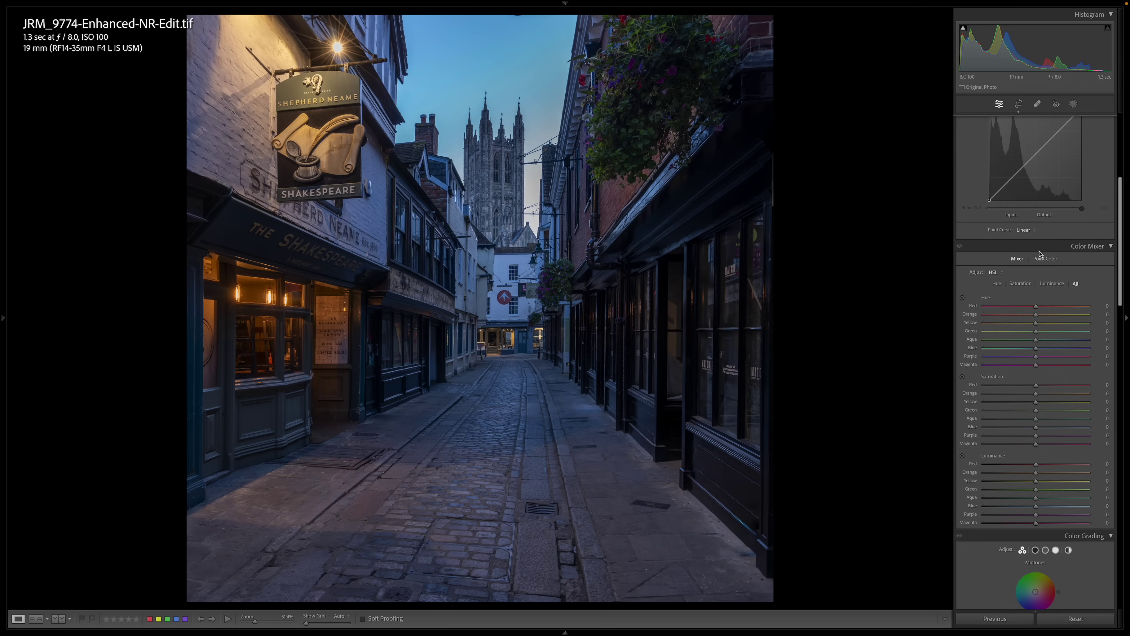
Sample the warm yellow of the hanging pub sign as a Point Color.
left_click(1044, 259)
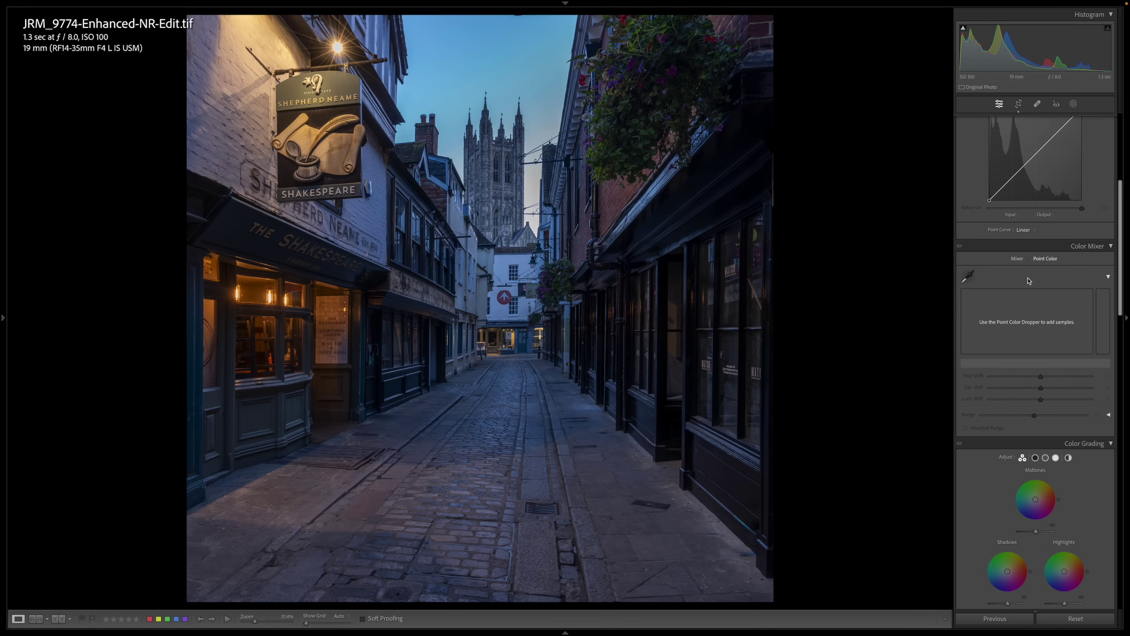
left_click(969, 278)
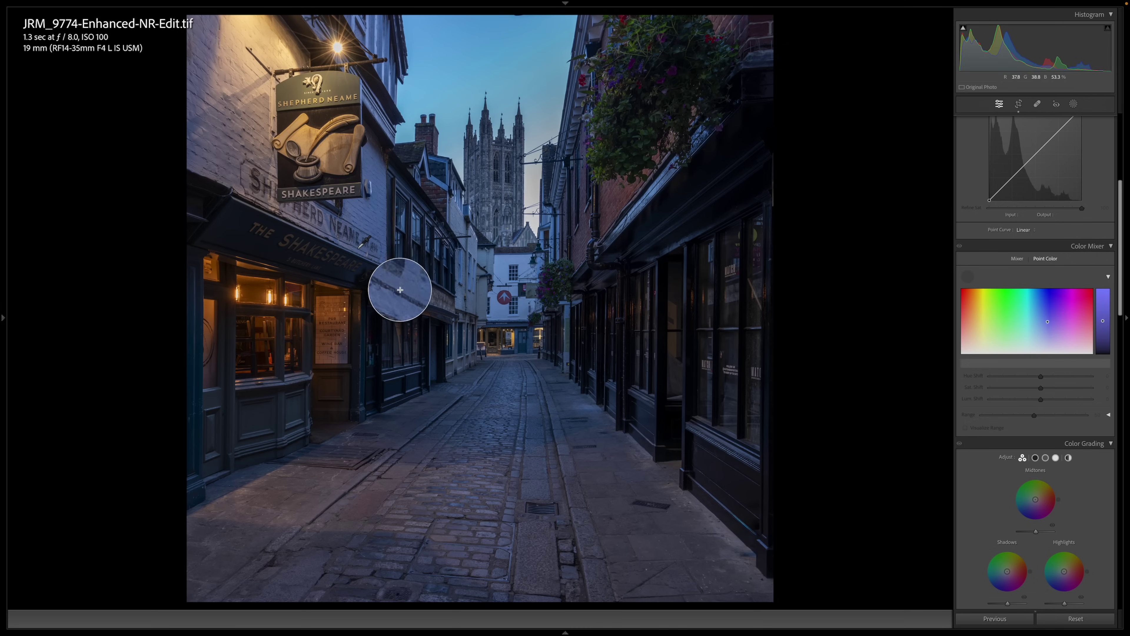
left_click(318, 92)
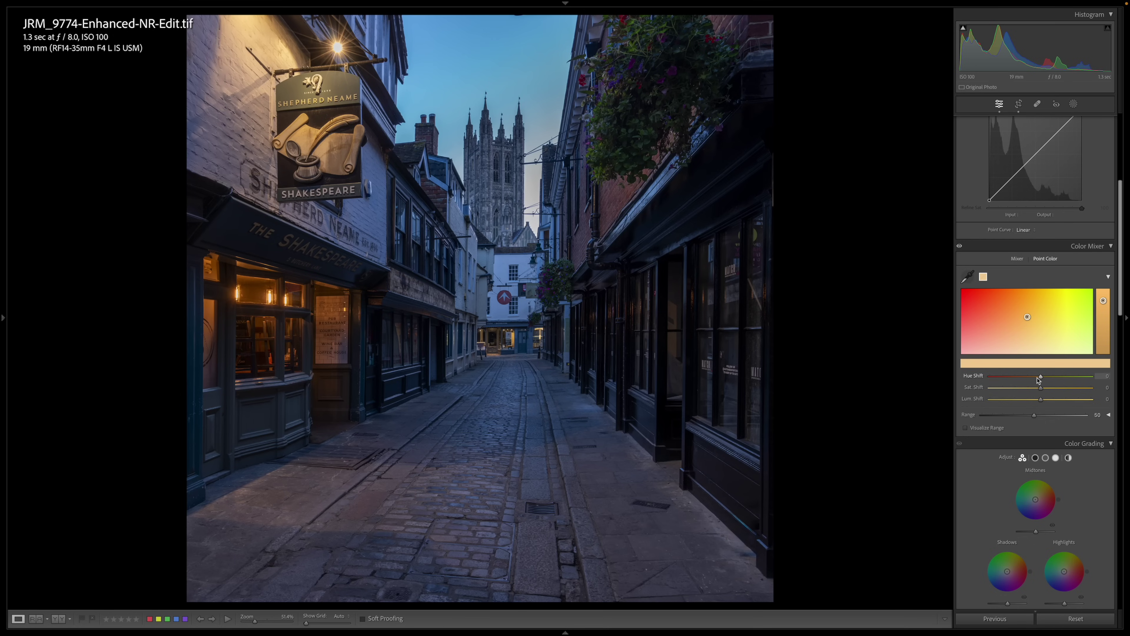
Try a Hue Shift of -54 on the sampled warm yellow, and reset it.
left_click_drag(1041, 377, 1011, 379)
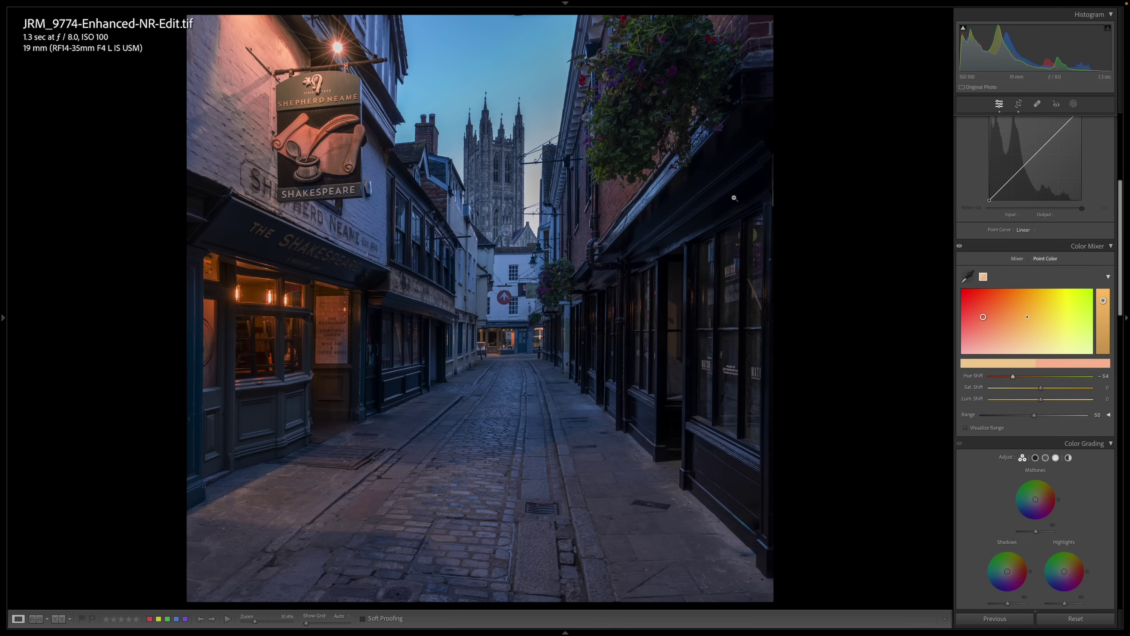
left_click(1040, 377)
double_click(975, 376)
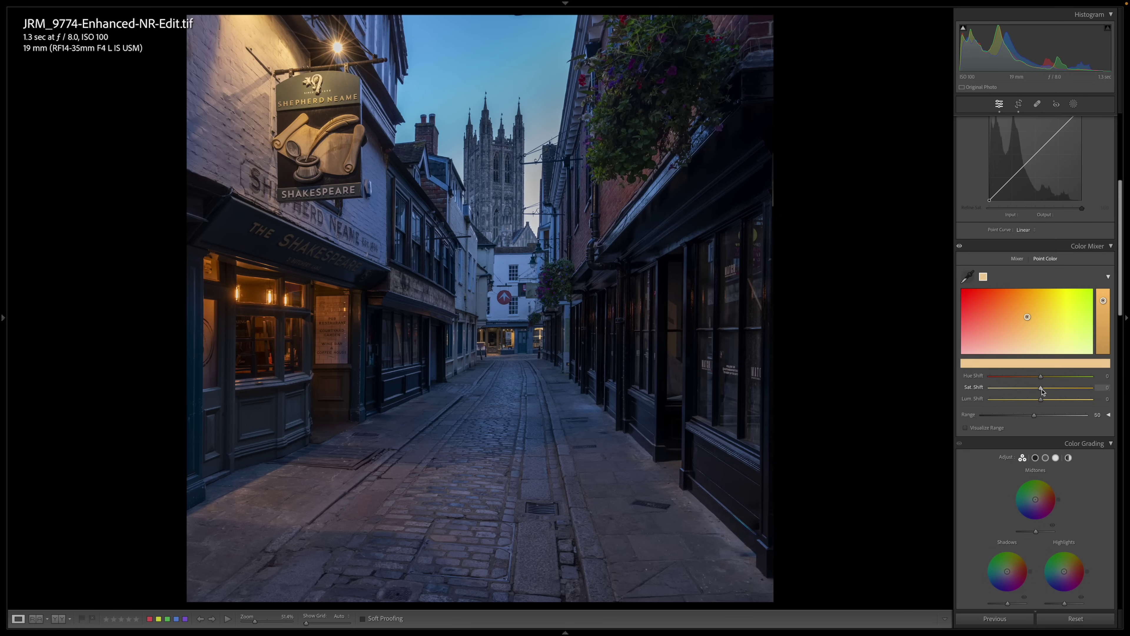
Set the sampled yellow's Sat. Shift to 21 and Lum. Shift to -3, and raise its Range slightly.
left_click_drag(1042, 391, 1077, 388)
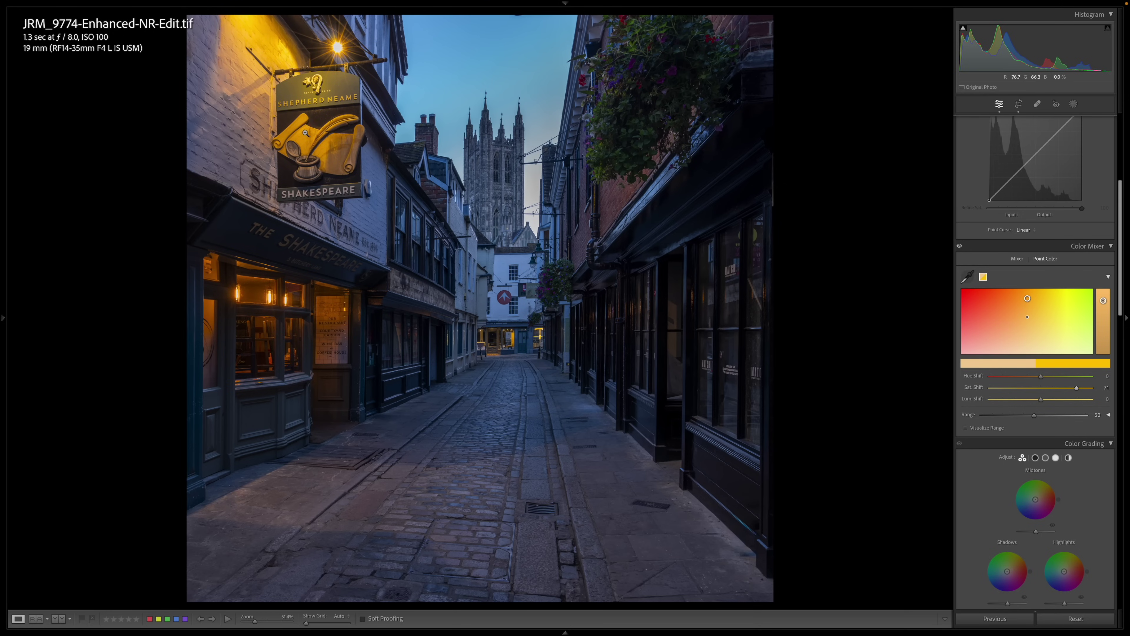
left_click_drag(1064, 390, 1052, 392)
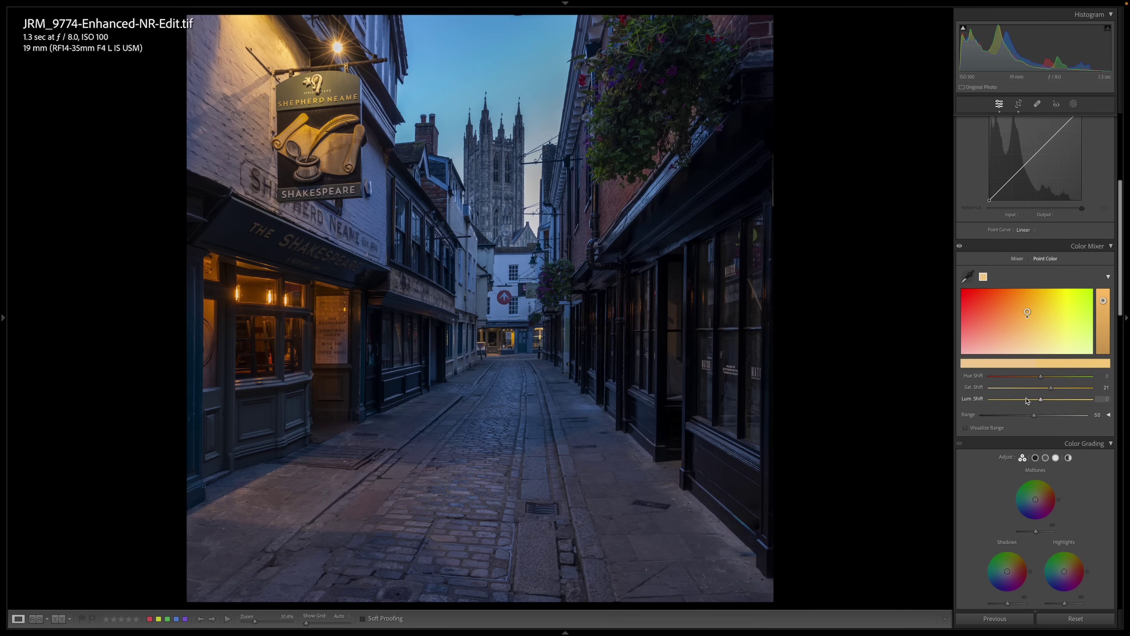
mouse_move(1026, 401)
left_mouse_down()
mouse_move(1002, 403)
mouse_move(1080, 404)
mouse_move(1039, 408)
left_mouse_up()
mouse_move(1047, 414)
left_mouse_down()
mouse_move(984, 421)
mouse_move(1106, 423)
mouse_move(1037, 416)
left_mouse_up()
Add a dark purple Point Color sample for the flowers, with Hue Shift 32, Sat. Shift 12 and Lum. Shift 21.
scroll(1045, 392, "down", 2)
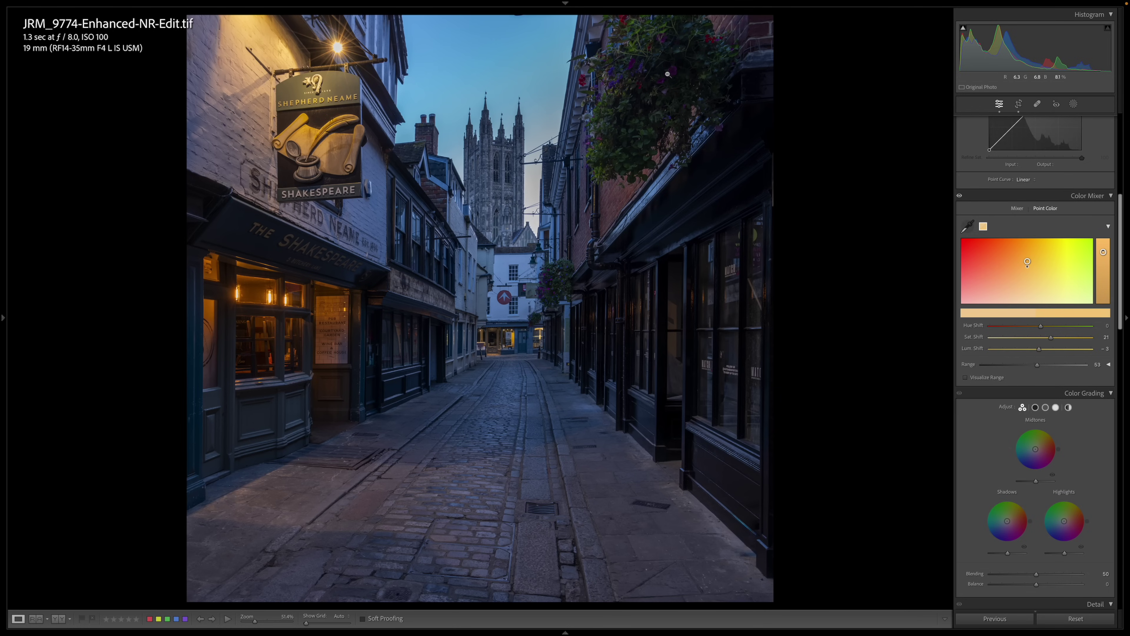
left_click(968, 226)
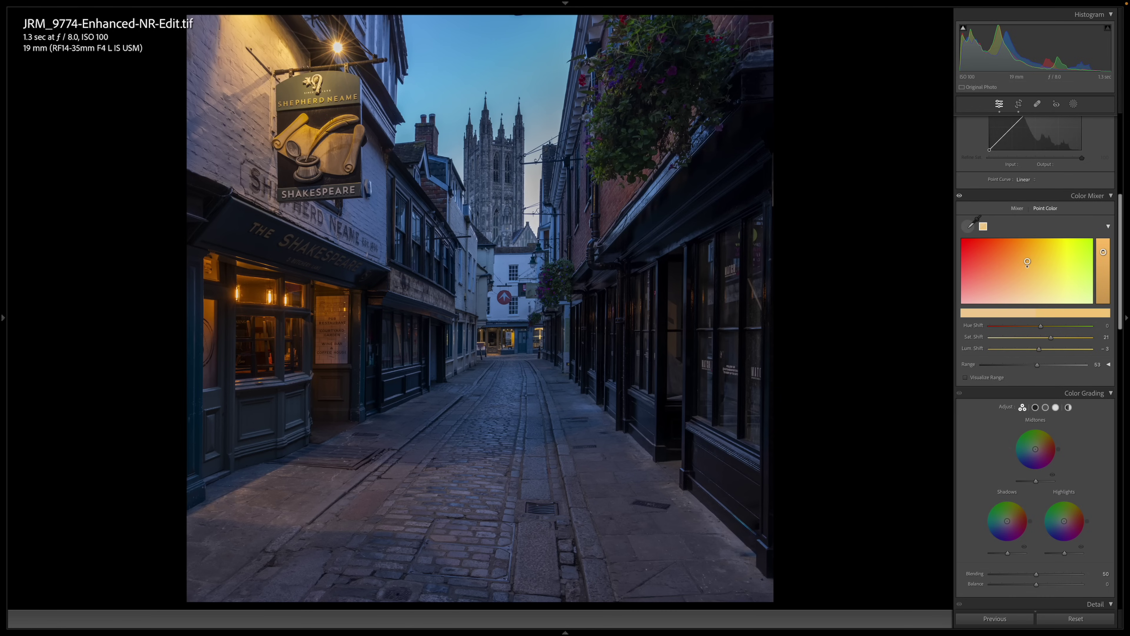
left_click(774, 128)
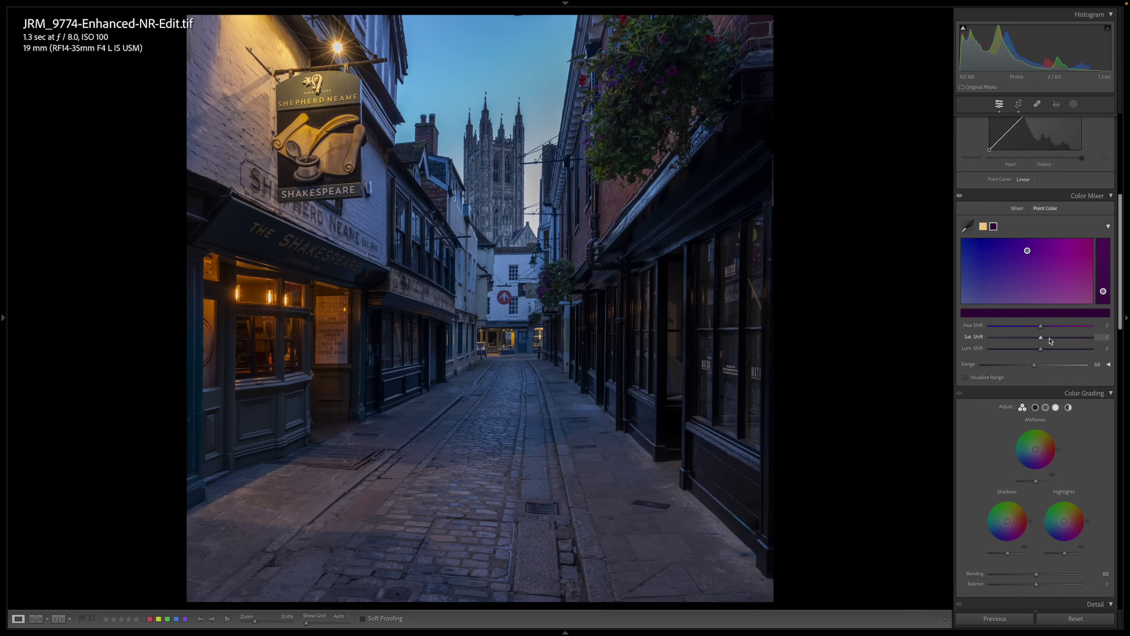
left_click(1066, 349)
left_click(1055, 338)
mouse_move(1056, 337)
left_mouse_down()
mouse_move(1029, 327)
mouse_move(1068, 330)
mouse_move(1056, 331)
left_mouse_up()
left_click(1054, 350)
left_click_drag(1054, 350, 1051, 350)
Visualize the range affected by the purple and yellow Point Color samples, and return to the normal view.
left_click(965, 378)
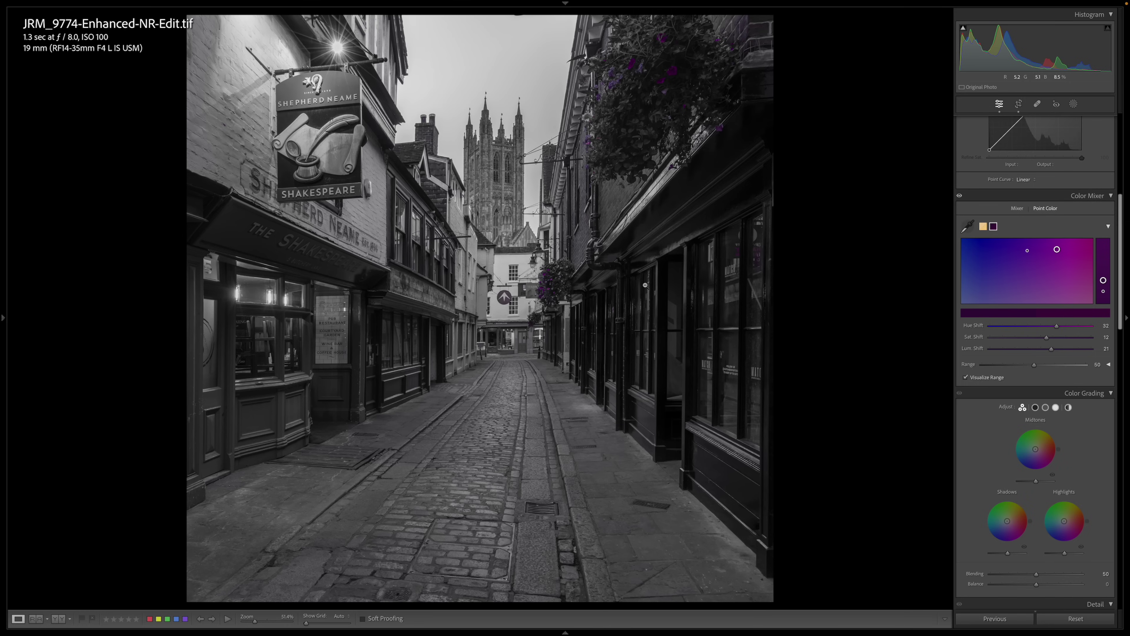
left_click(983, 227)
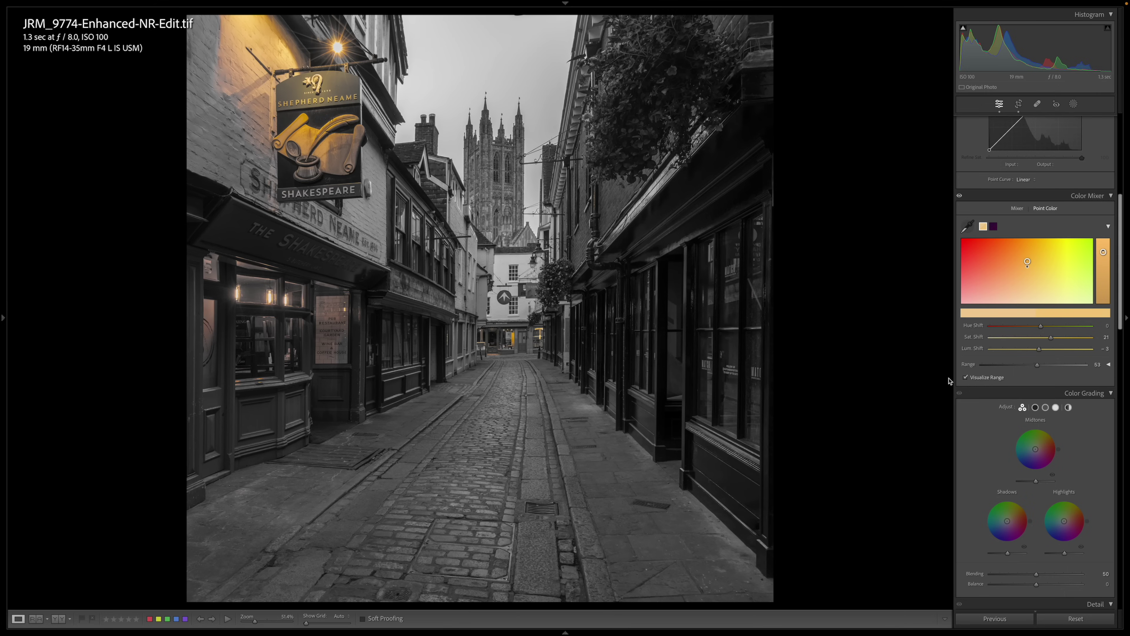
left_click(965, 378)
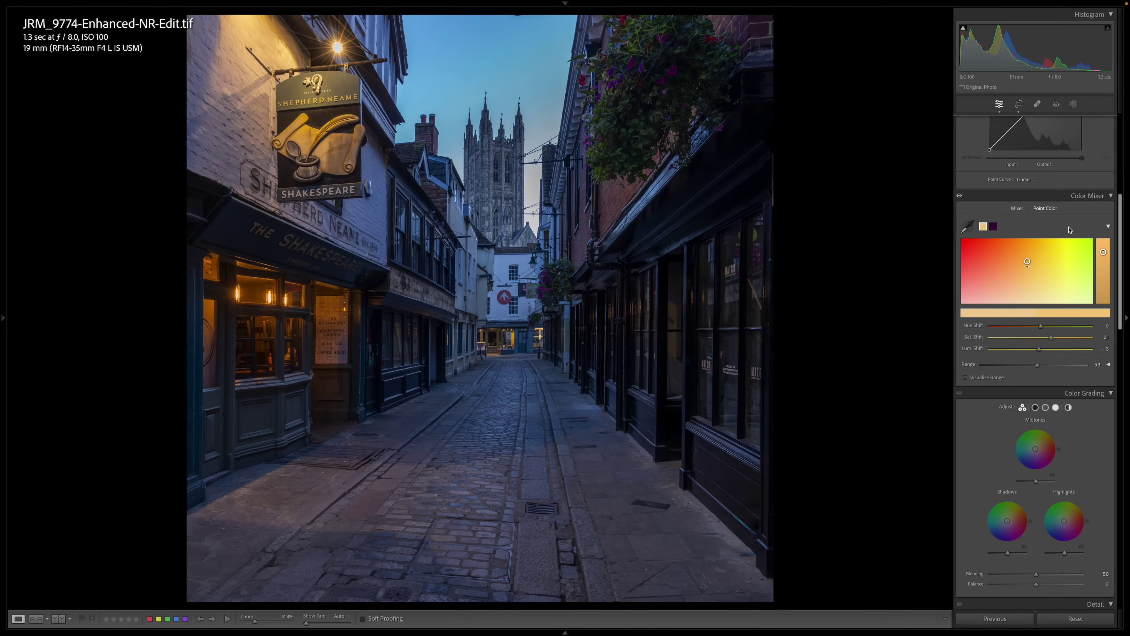
Apply Lens Blur to the photo, shift its focal range deeper into the scene and extend the near end to 0.
scroll(1049, 252, "down", 12)
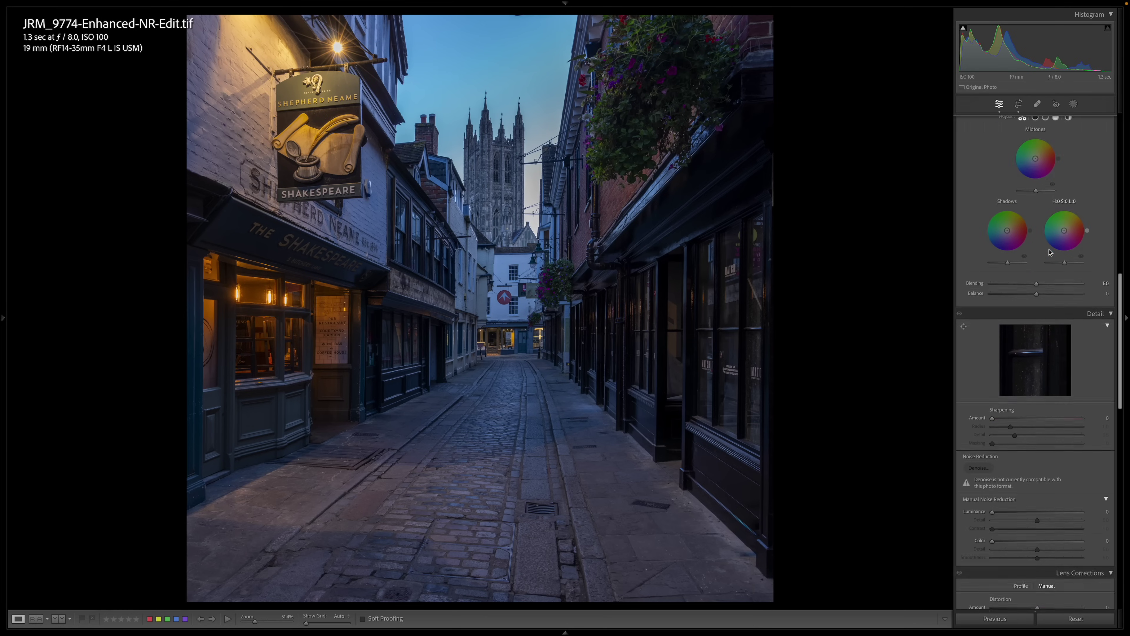
scroll(1049, 252, "down", 10)
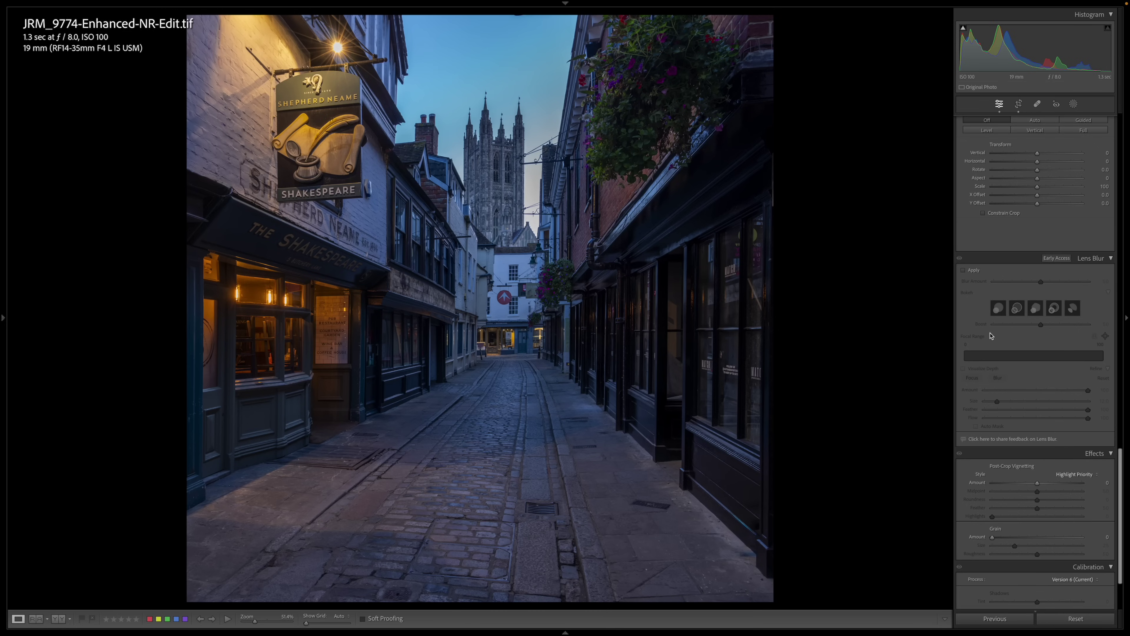
left_click(964, 270)
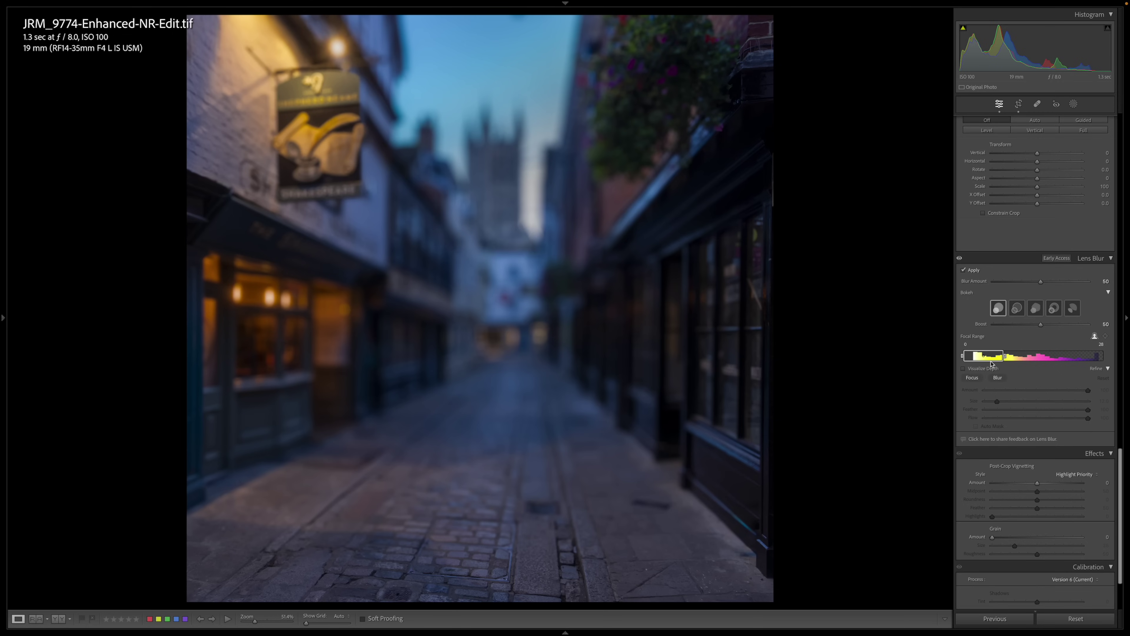
left_click_drag(984, 358, 1059, 360)
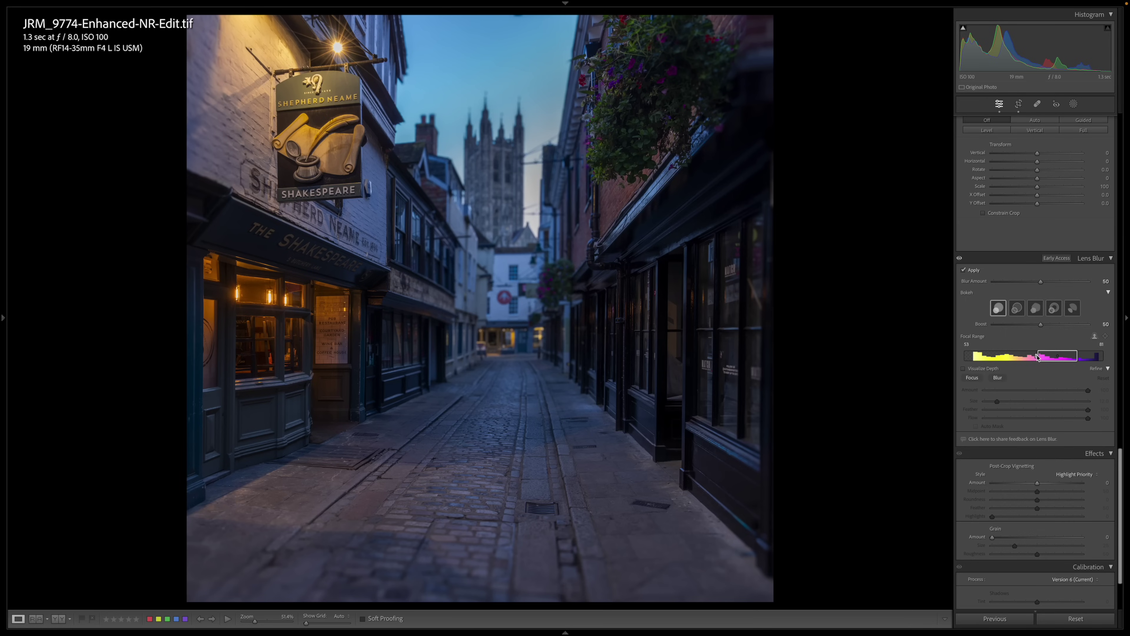
left_click_drag(1037, 357, 988, 358)
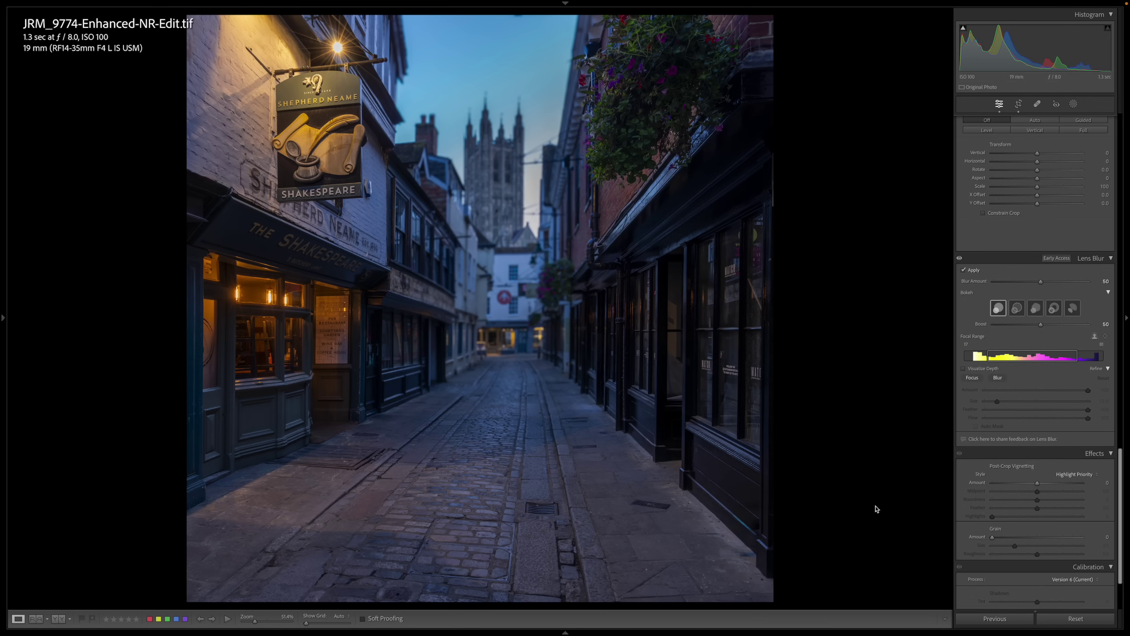
left_click_drag(986, 358, 963, 359)
Try Lens Blur amounts of 79, 100, 0 and 56 on the background, and settle on 46.
left_click(1068, 284)
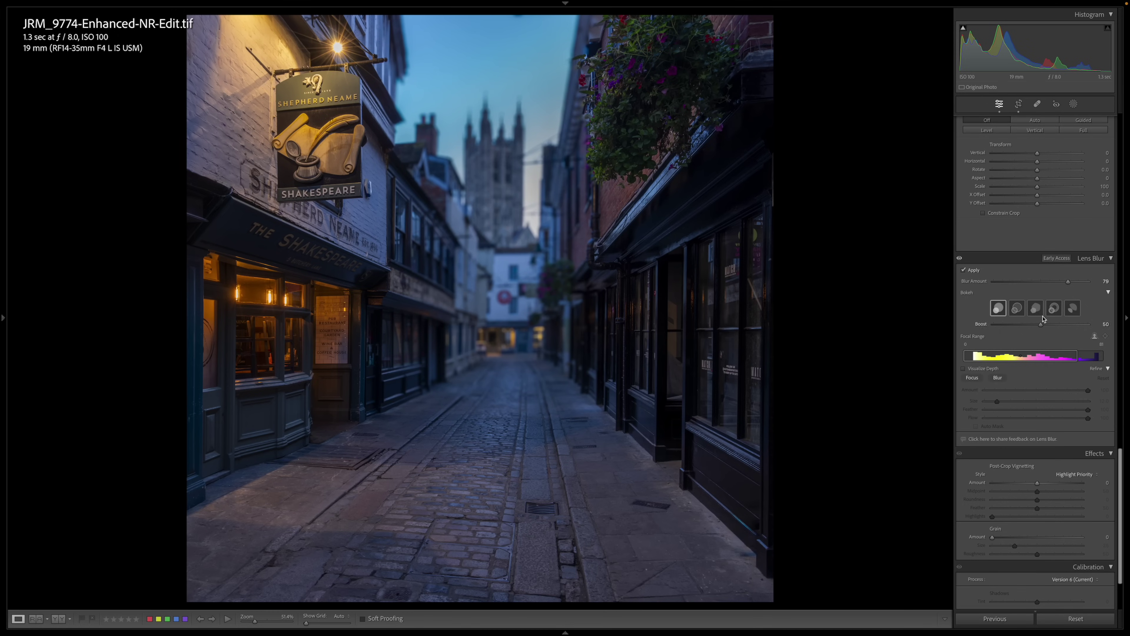
left_click(1088, 282)
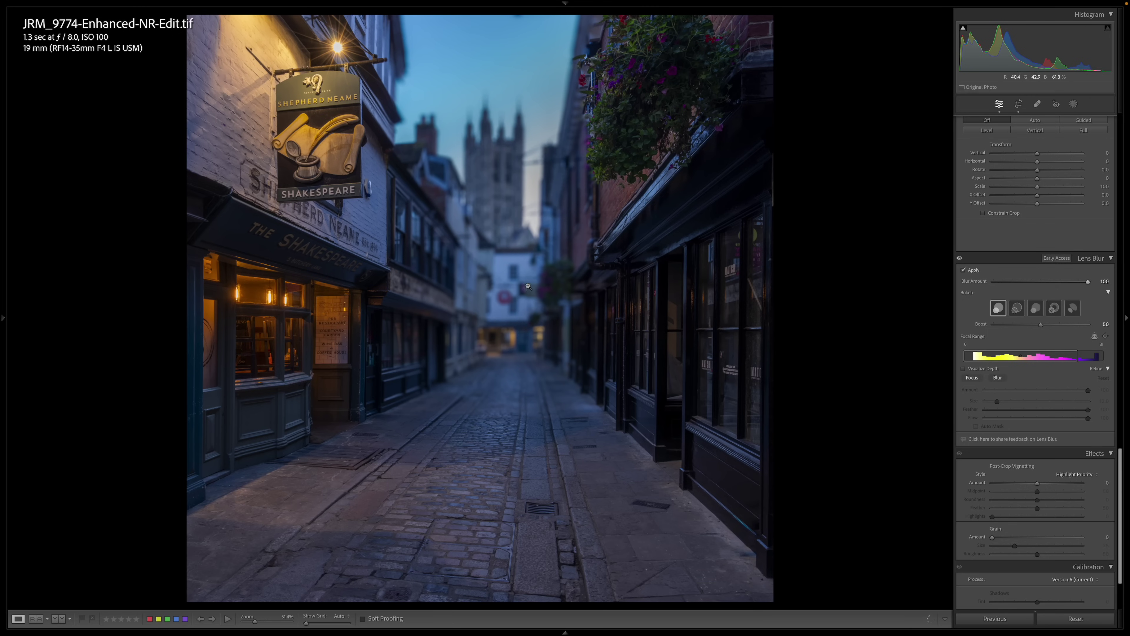
left_click(996, 282)
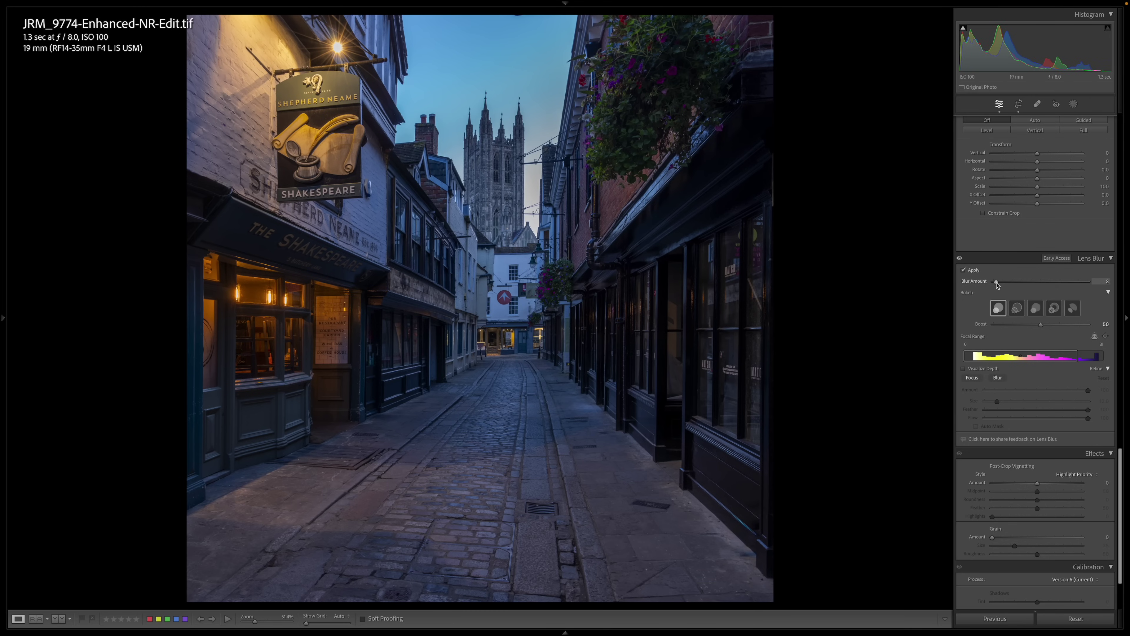
left_click_drag(995, 281, 988, 283)
left_click_drag(995, 283, 1048, 293)
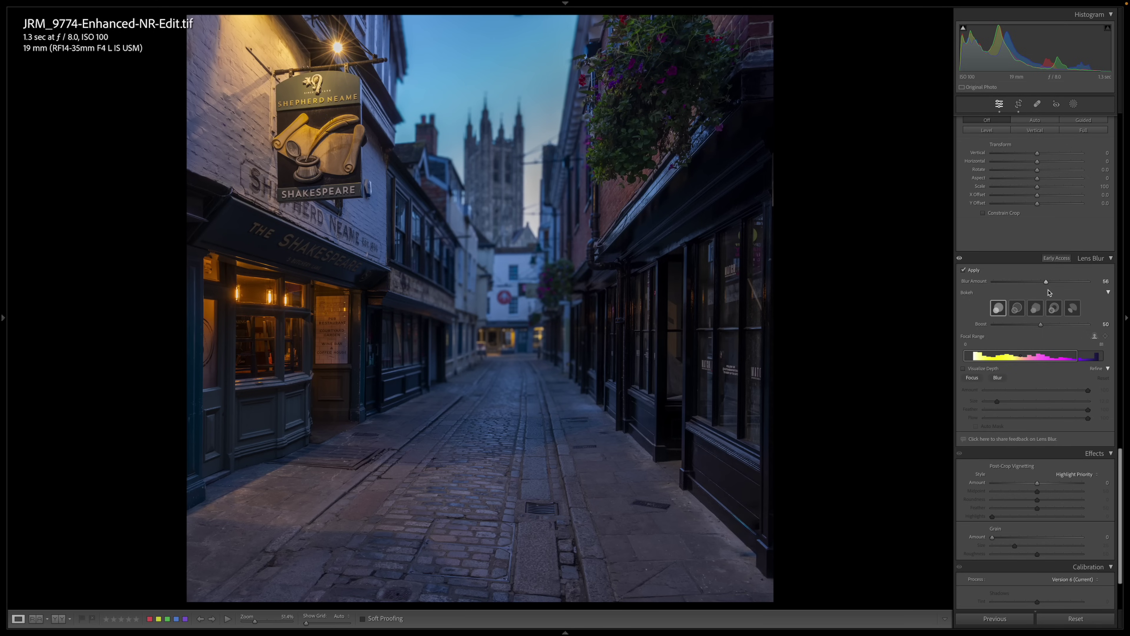
mouse_move(1047, 288)
left_mouse_down()
mouse_move(1024, 287)
mouse_move(1038, 289)
left_mouse_up()
Choose the second bokeh shape for the Lens Blur, and set Boost to 100 and Blur Amount to 73.
left_click_drag(1040, 324, 997, 325)
left_click(1081, 324)
left_click(1016, 308)
left_click(500, 333)
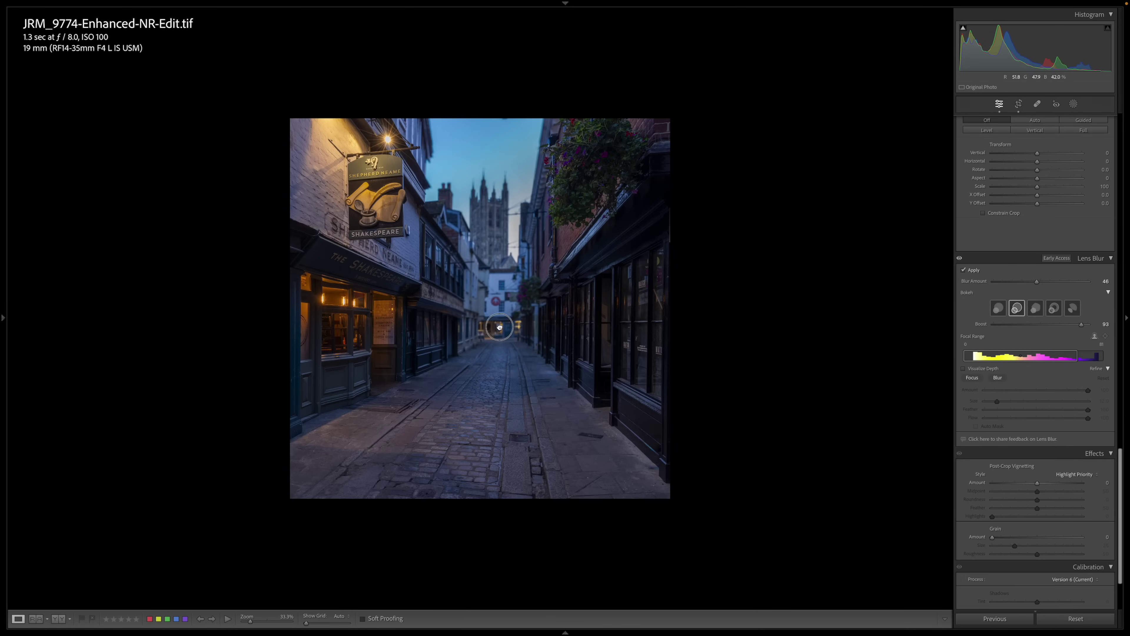
left_click(500, 328)
mouse_move(1081, 324)
left_mouse_down()
mouse_move(1017, 327)
mouse_move(1091, 326)
left_mouse_up()
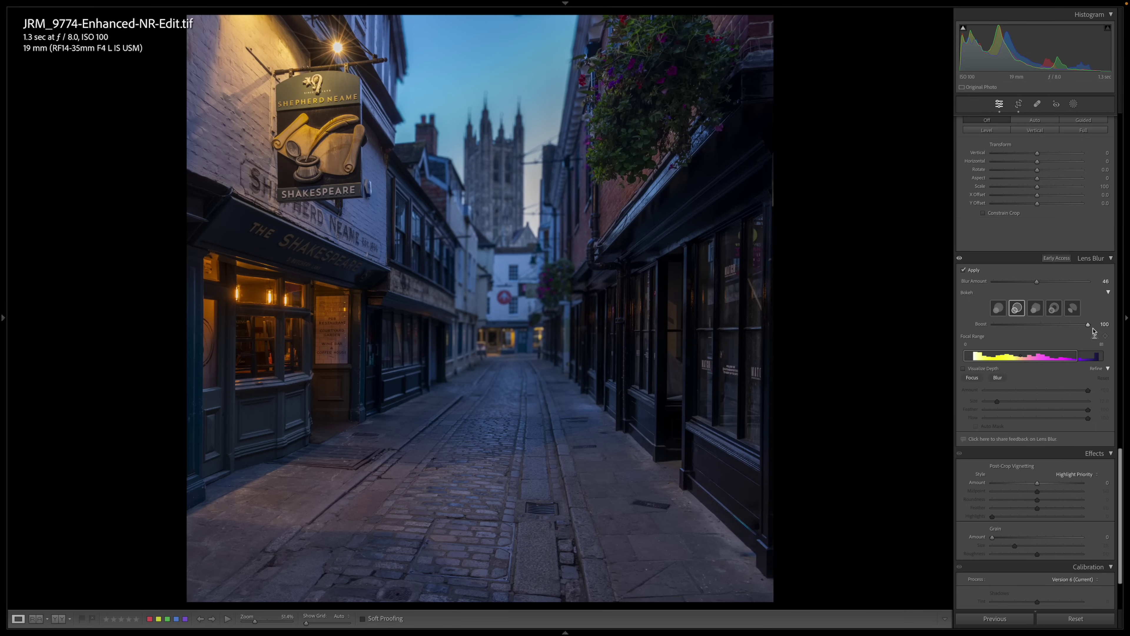
left_click_drag(1037, 284, 1062, 287)
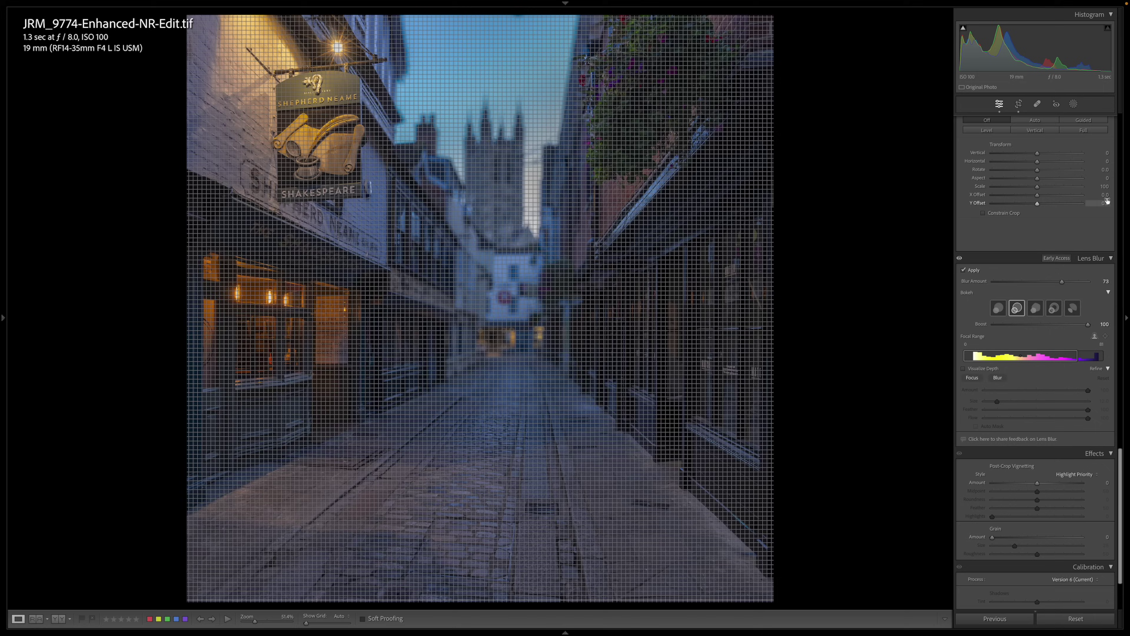
Try the different bokeh shapes for the Lens Blur at a Blur Amount of 85, and settle on the first shape.
left_click(997, 308)
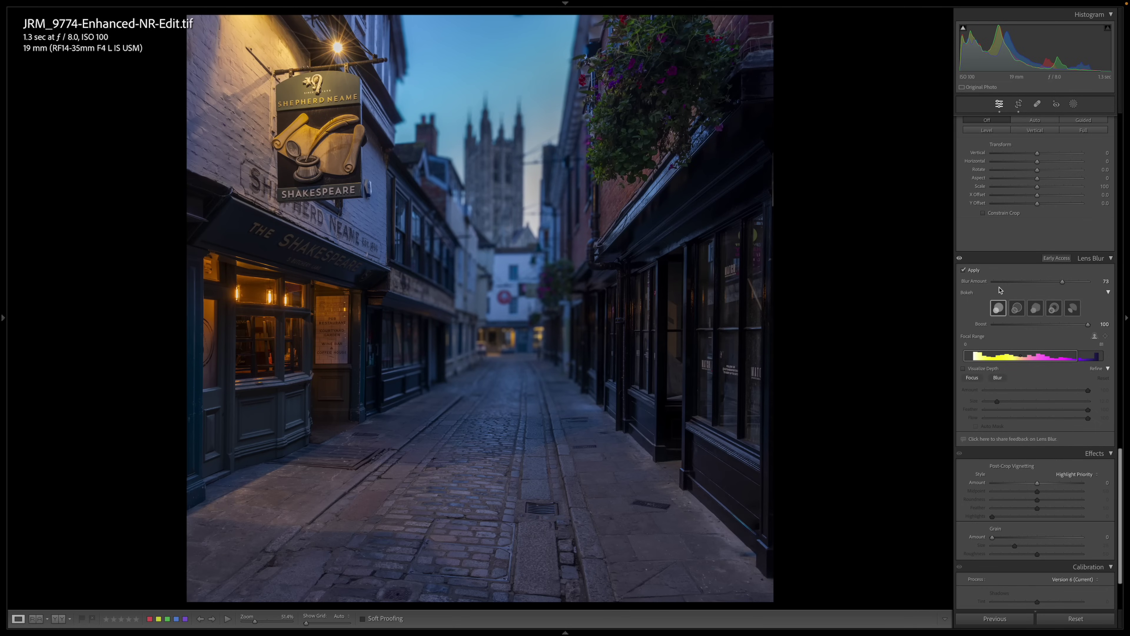
left_click_drag(1069, 283, 1074, 282)
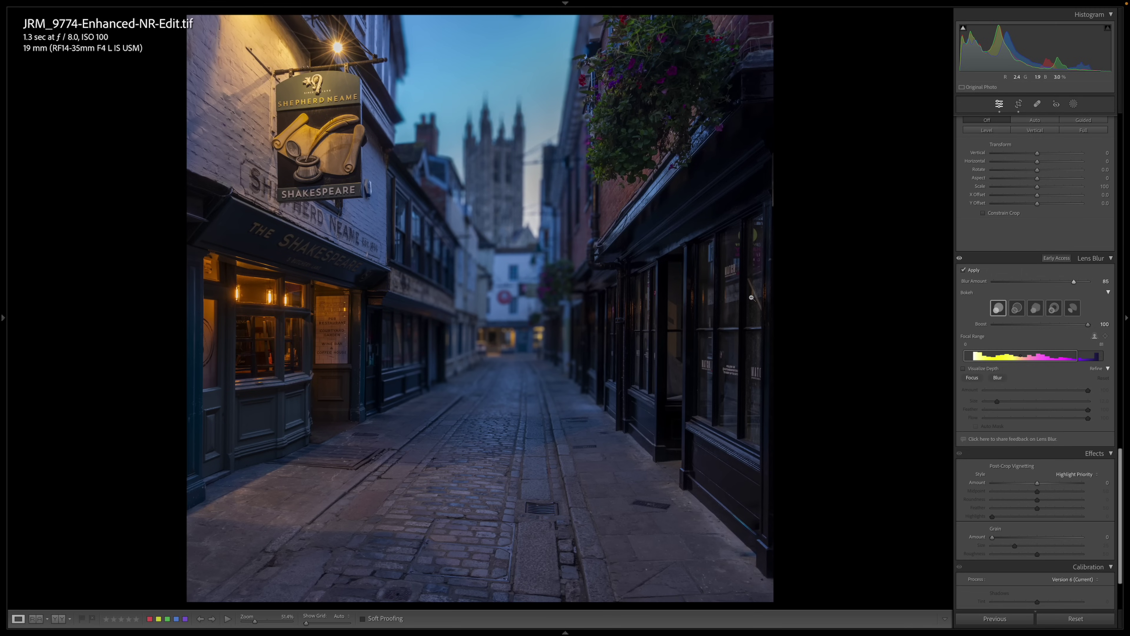
left_click(1035, 311)
left_click(1053, 309)
left_click(1073, 308)
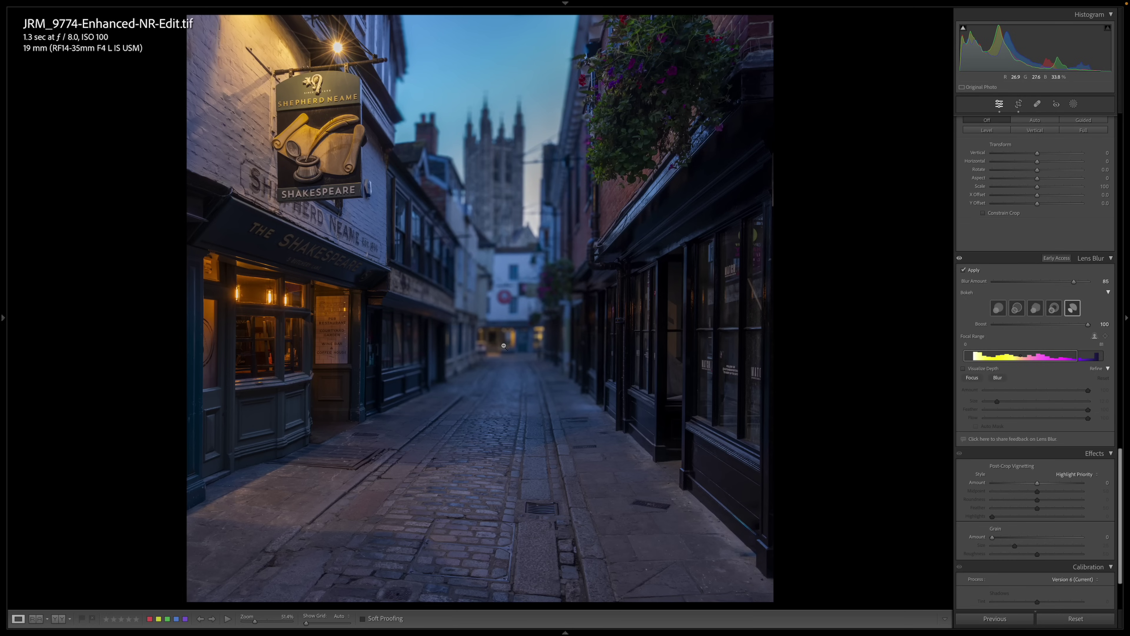
left_click(999, 309)
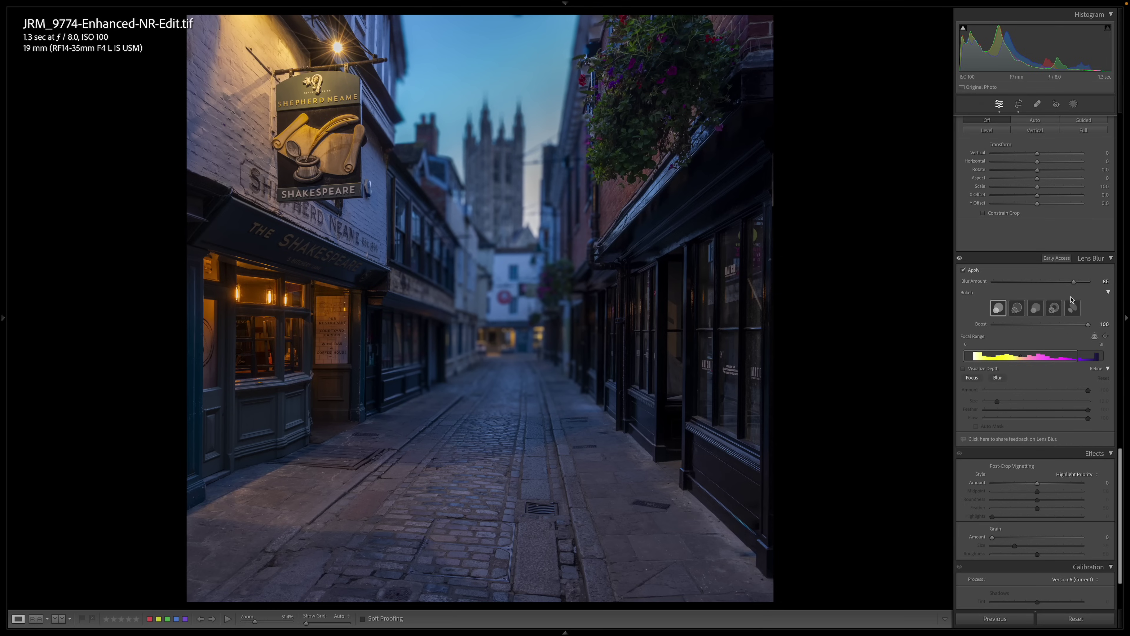
Set the Lens Blur's Blur Amount to 72 and its Boost to 71.
left_click(1041, 282)
left_click_drag(1041, 282, 1062, 283)
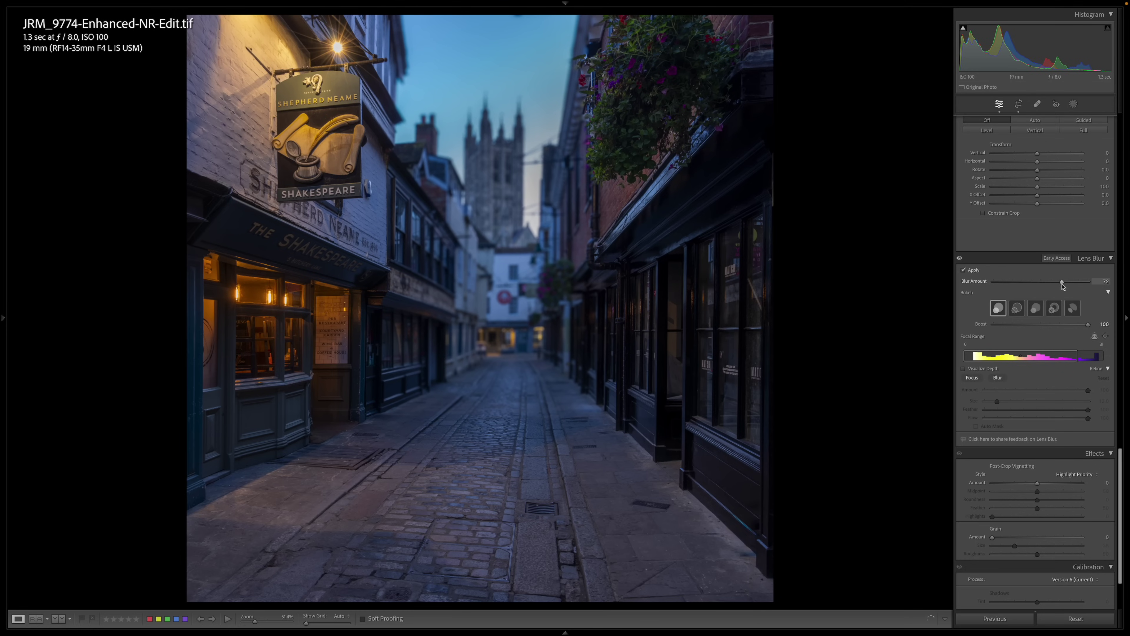
left_click(1044, 325)
left_click_drag(1044, 326, 1061, 327)
Pull the near end of the focal range inward using the depth visualization, and return to the normal view.
mouse_move(1080, 364)
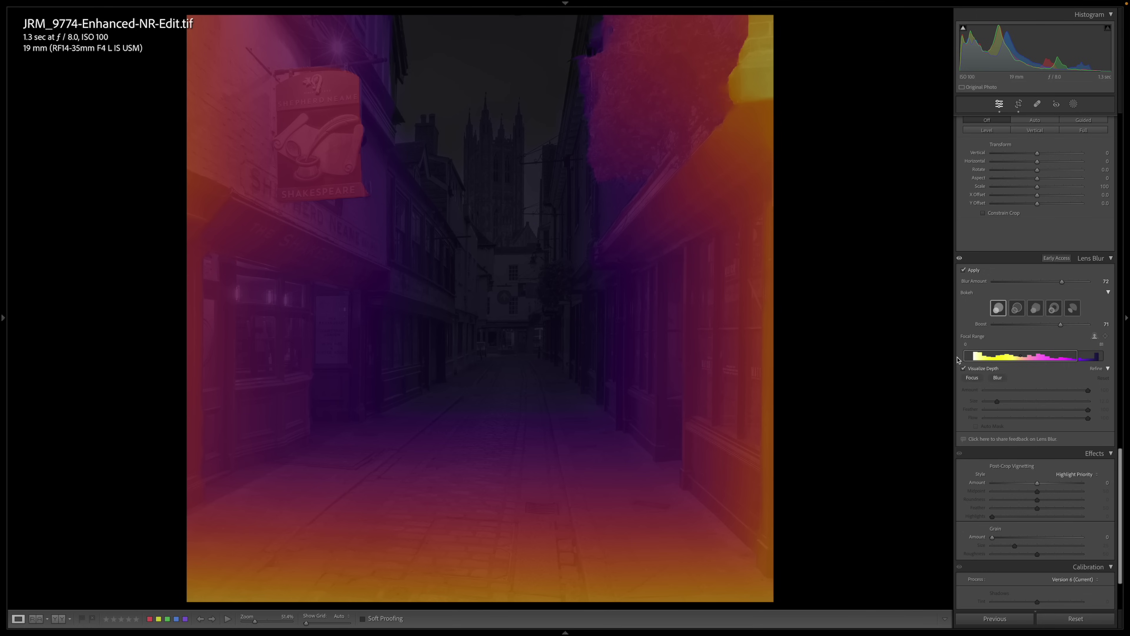
left_click_drag(963, 359, 1014, 360)
left_click(963, 368)
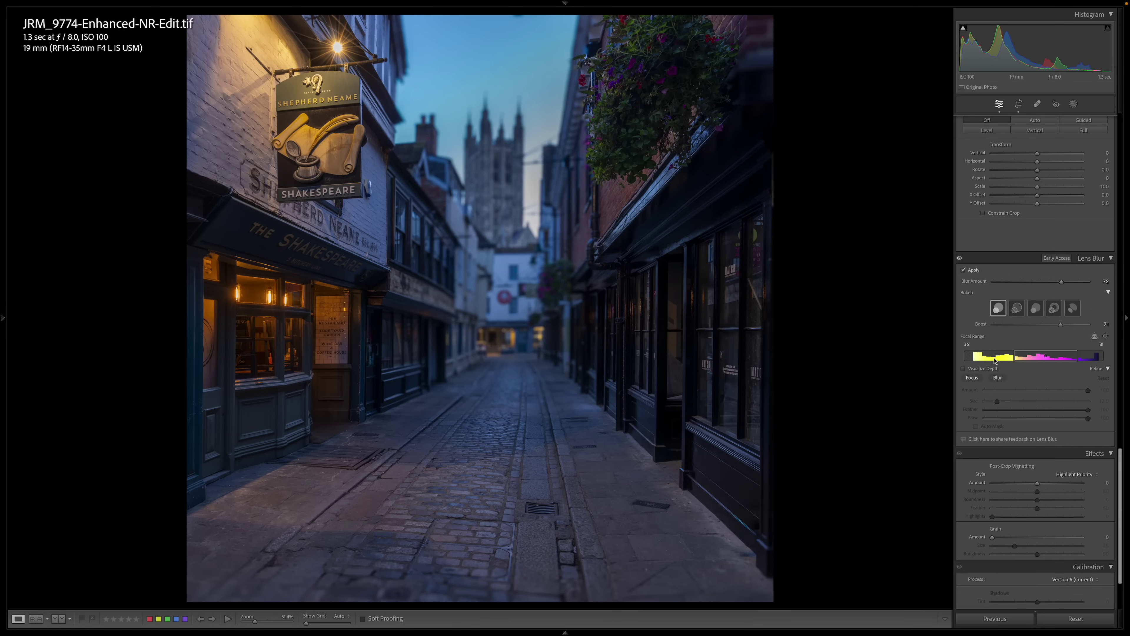
left_click(1014, 356)
left_click(971, 372)
left_click(971, 372)
Set the Flow of the Focus refinement brush to 66, and close the brush.
left_click(971, 378)
mouse_move(1088, 418)
left_mouse_down()
mouse_move(1038, 418)
mouse_move(1053, 420)
left_mouse_up()
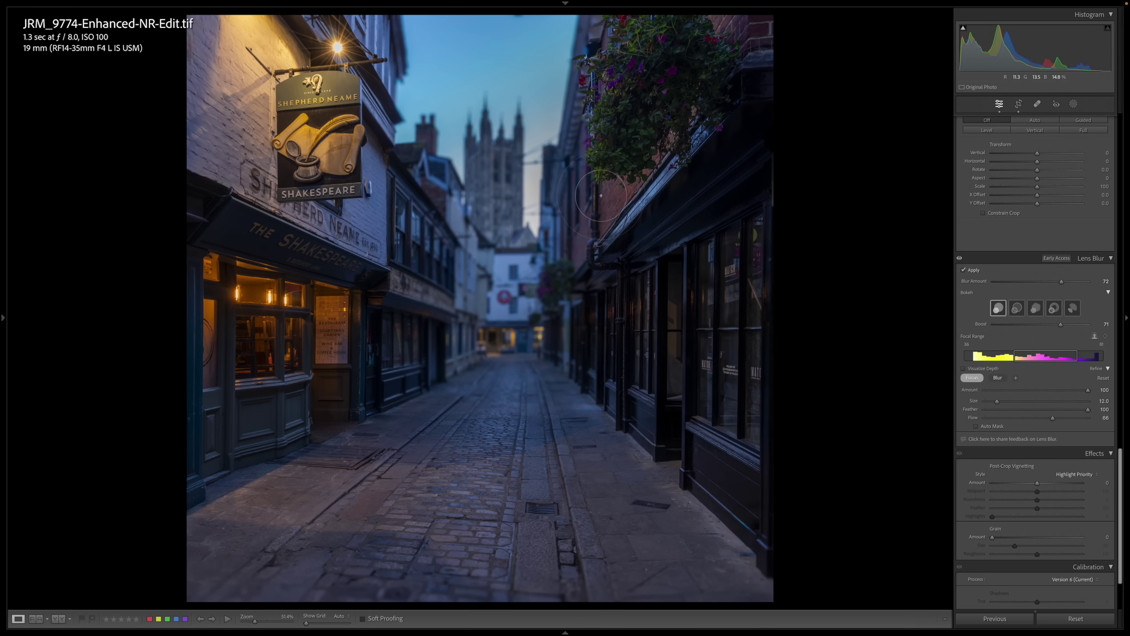
left_click(972, 377)
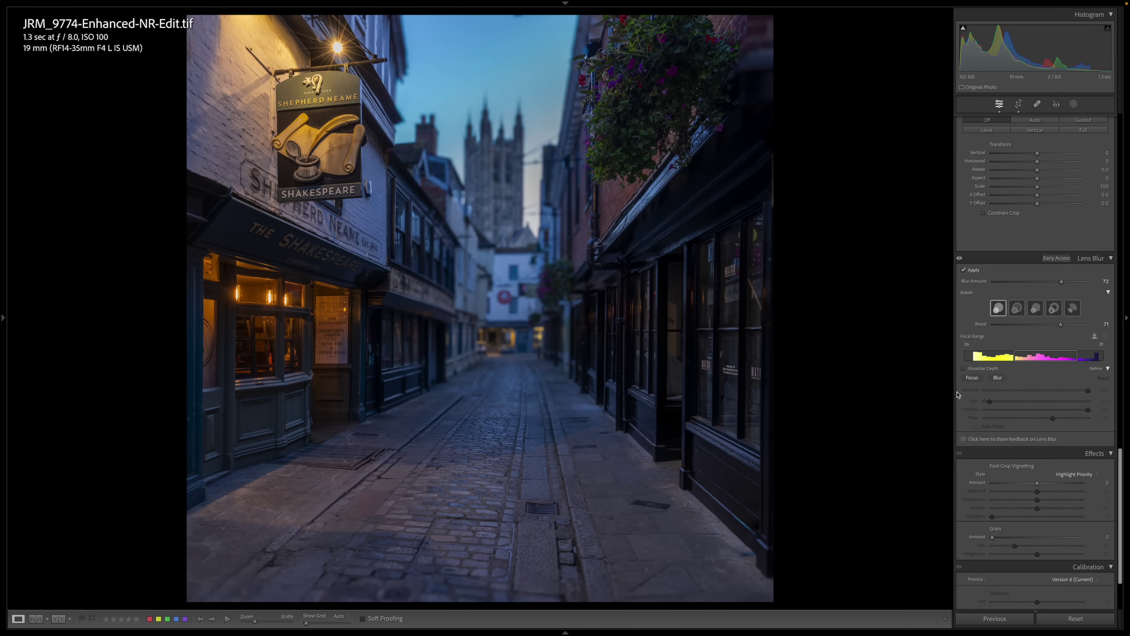
Paint with the Blur refinement brush over the foreground paving on both sides of the street.
left_click(998, 378)
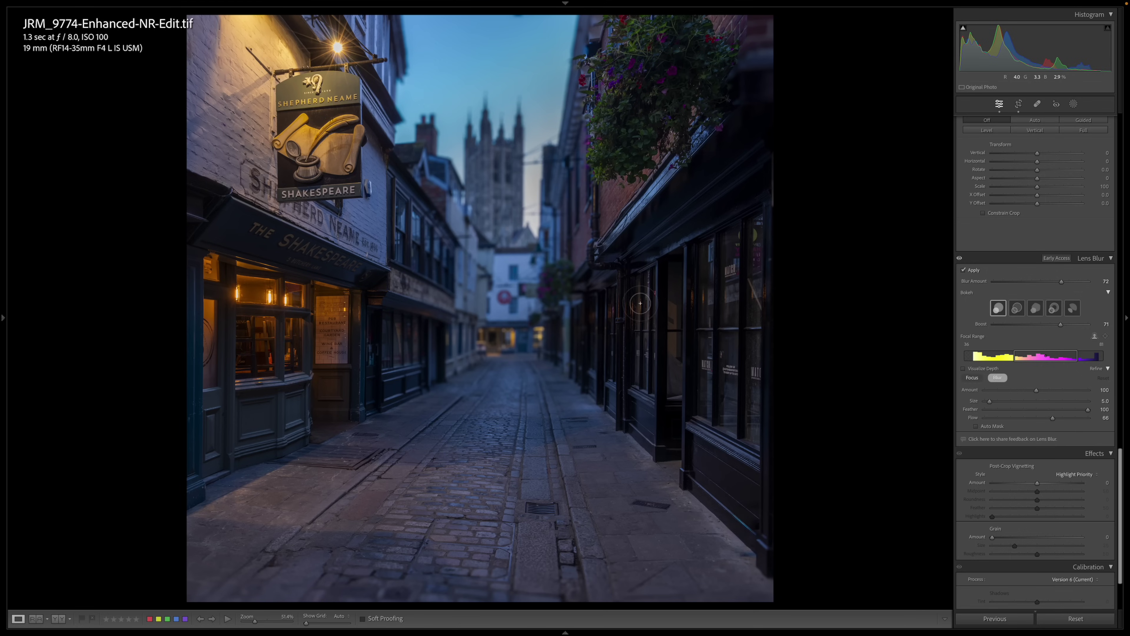
scroll(633, 461, "up", 4)
left_click_drag(632, 461, 534, 567)
mouse_move(324, 530)
left_mouse_down()
mouse_move(397, 554)
mouse_move(284, 552)
mouse_move(373, 581)
mouse_move(326, 594)
mouse_move(492, 581)
mouse_move(332, 579)
mouse_move(531, 584)
mouse_move(346, 591)
mouse_move(631, 588)
mouse_move(491, 576)
mouse_move(588, 584)
mouse_move(643, 569)
mouse_move(437, 531)
mouse_move(264, 545)
mouse_move(235, 560)
mouse_move(257, 581)
mouse_move(278, 567)
left_mouse_up()
key("alt")
Try the Focus and Blur refinement brushes, enable Auto Mask, and undo the brush refinements.
left_click(971, 378)
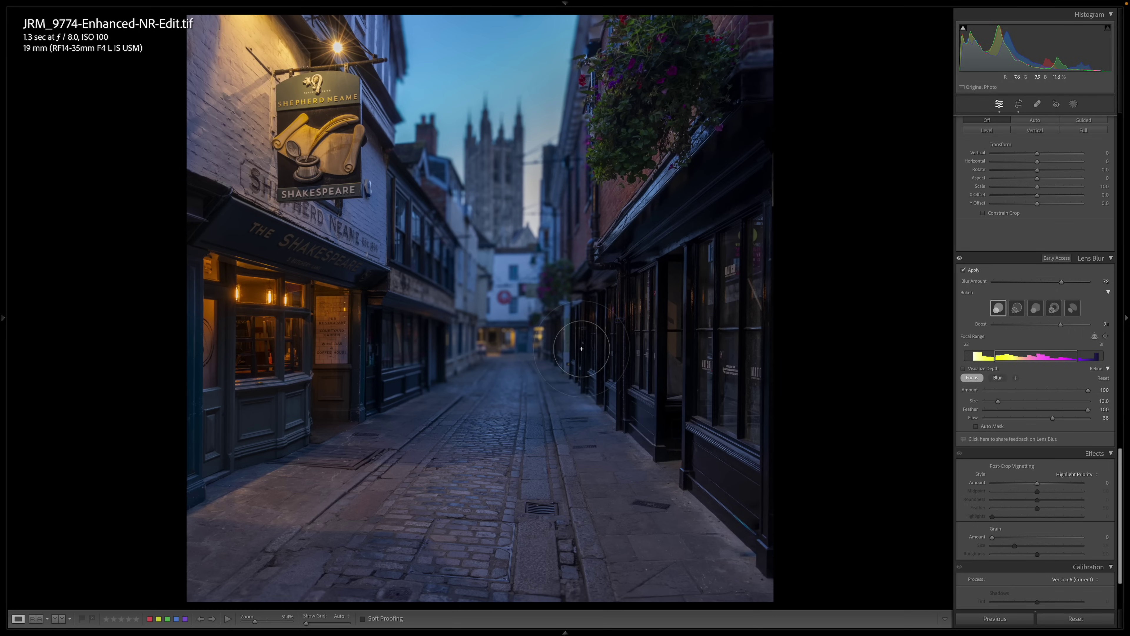
left_click(964, 379)
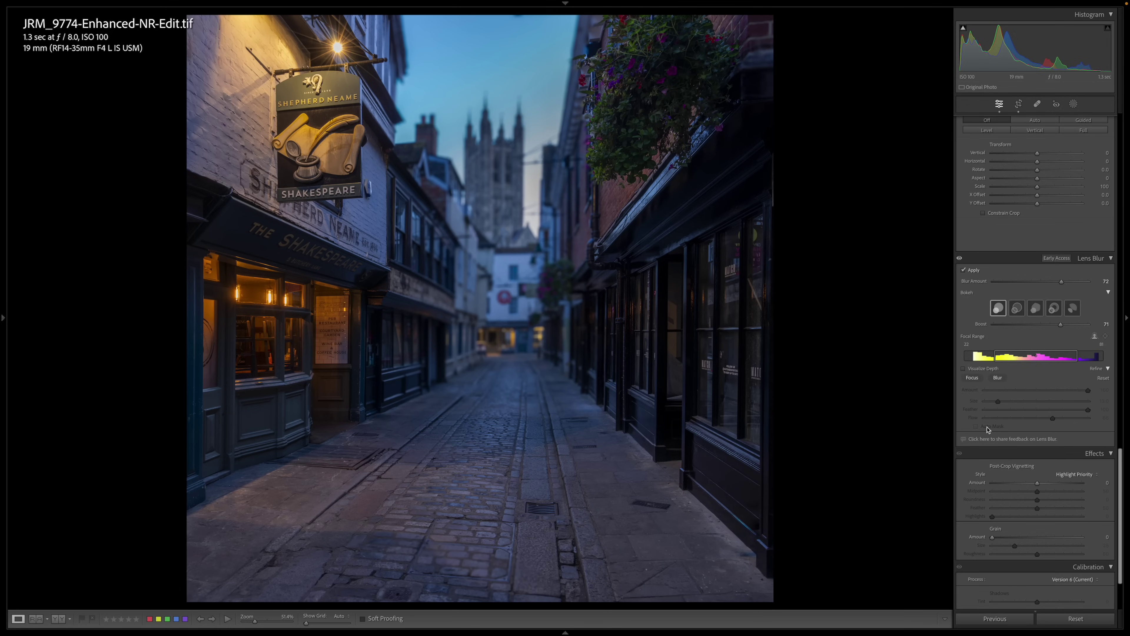
left_click(998, 378)
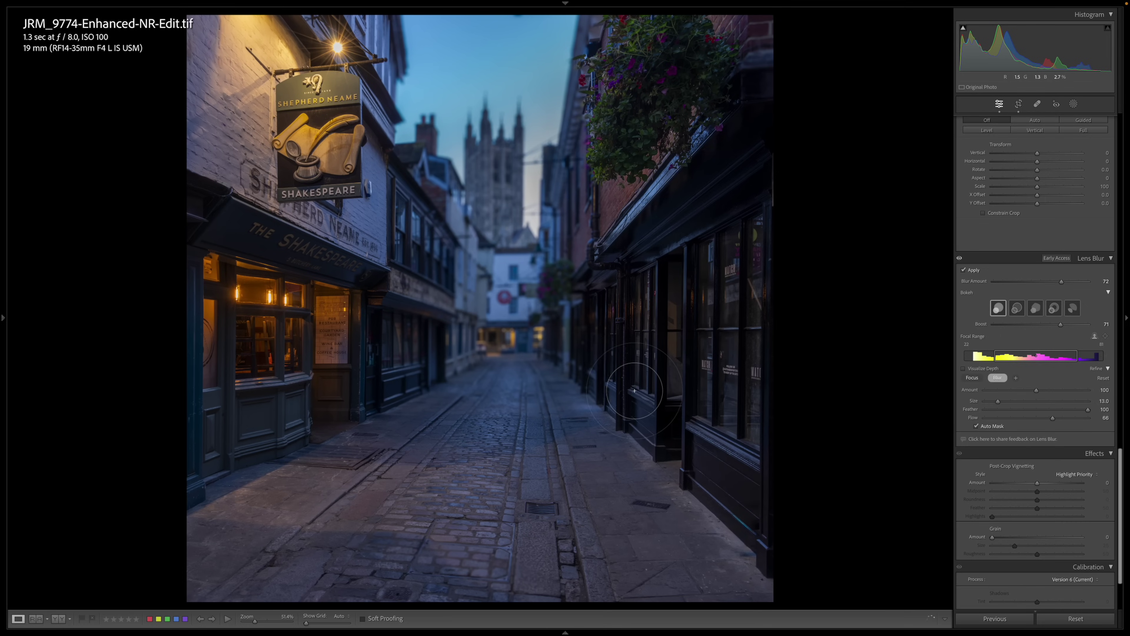
key("ctrl+z")
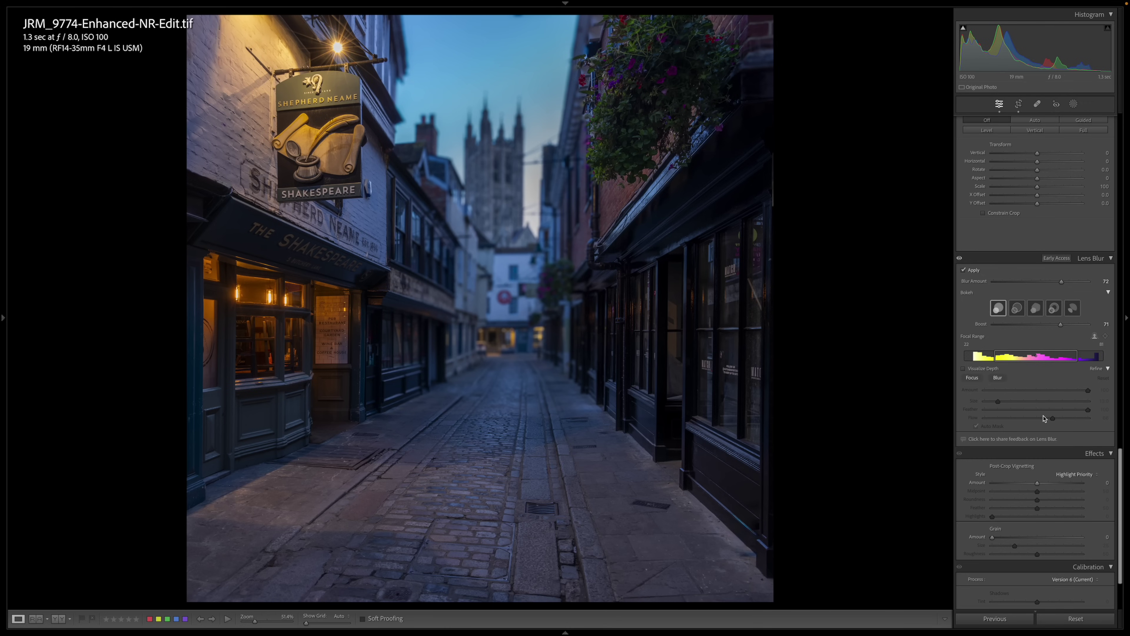
Try focusing the Lens Blur on the detected subject and on a picked point among the buildings along the street.
left_click(1095, 337)
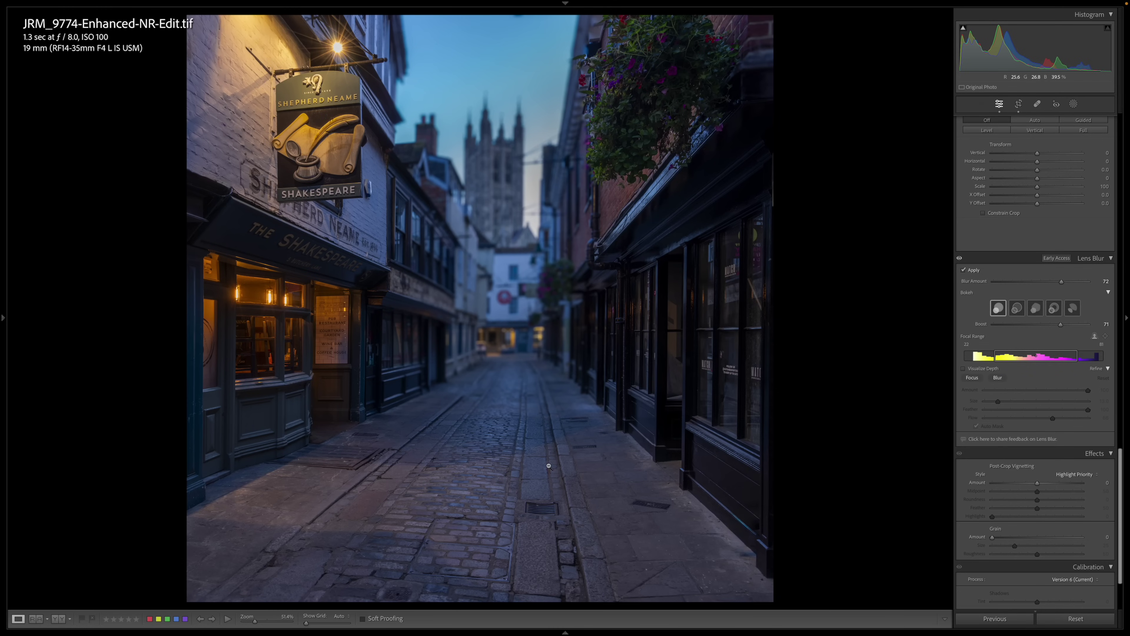
left_click(1105, 337)
left_click(1105, 337)
left_click(420, 319)
Pick a focus point on the foreground paving, and shift the focal range deeper into the scene.
left_click(1105, 337)
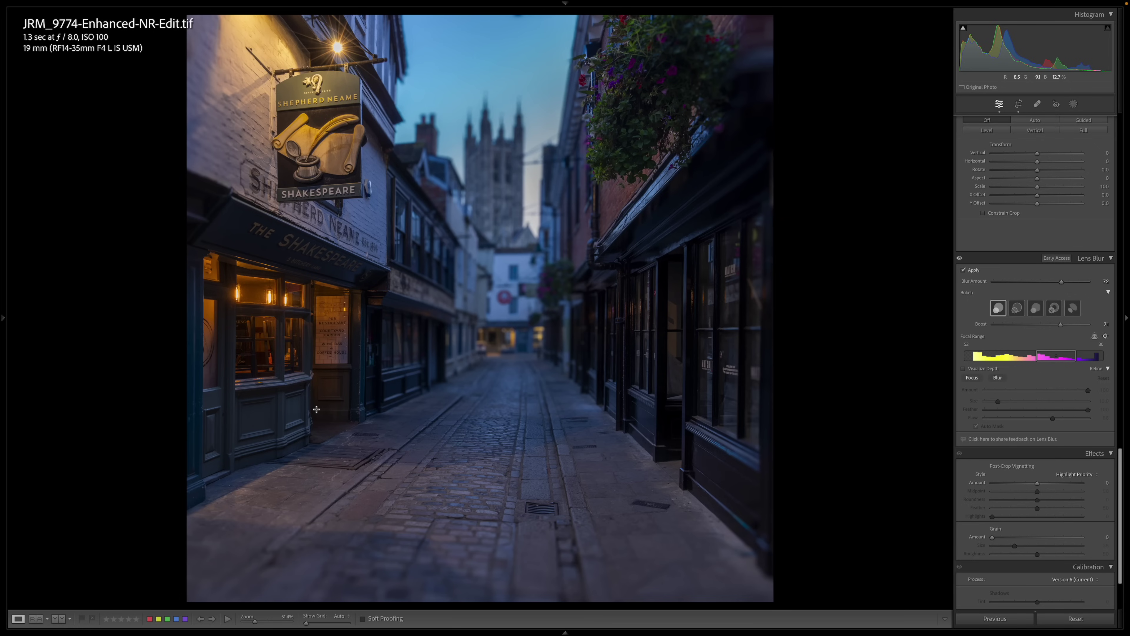
left_click(375, 576)
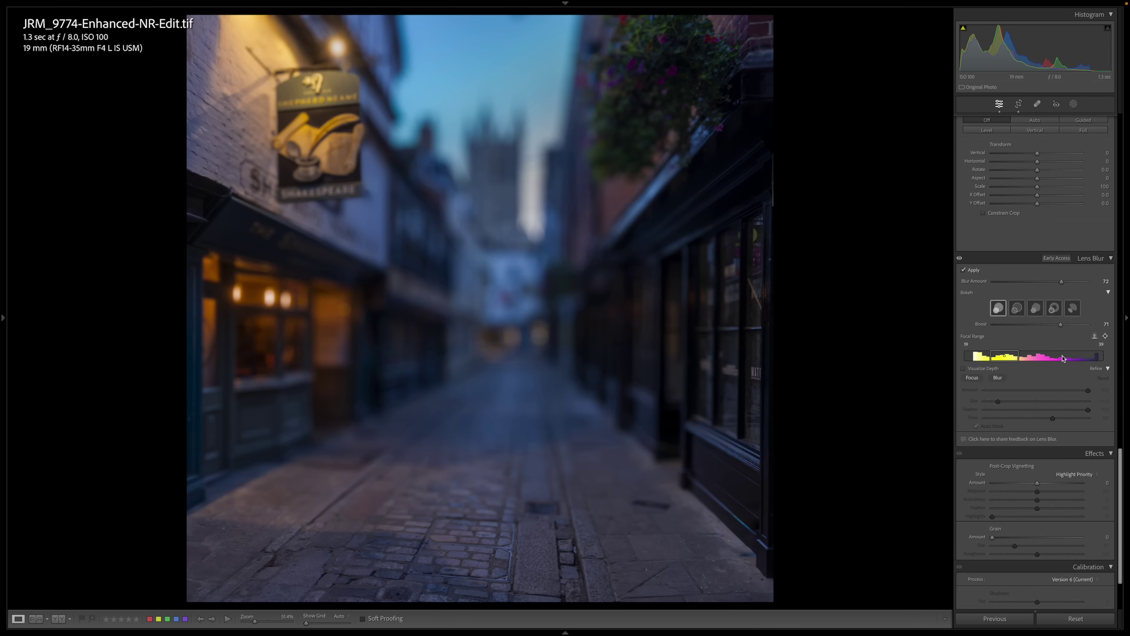
left_click_drag(1003, 356, 1058, 363)
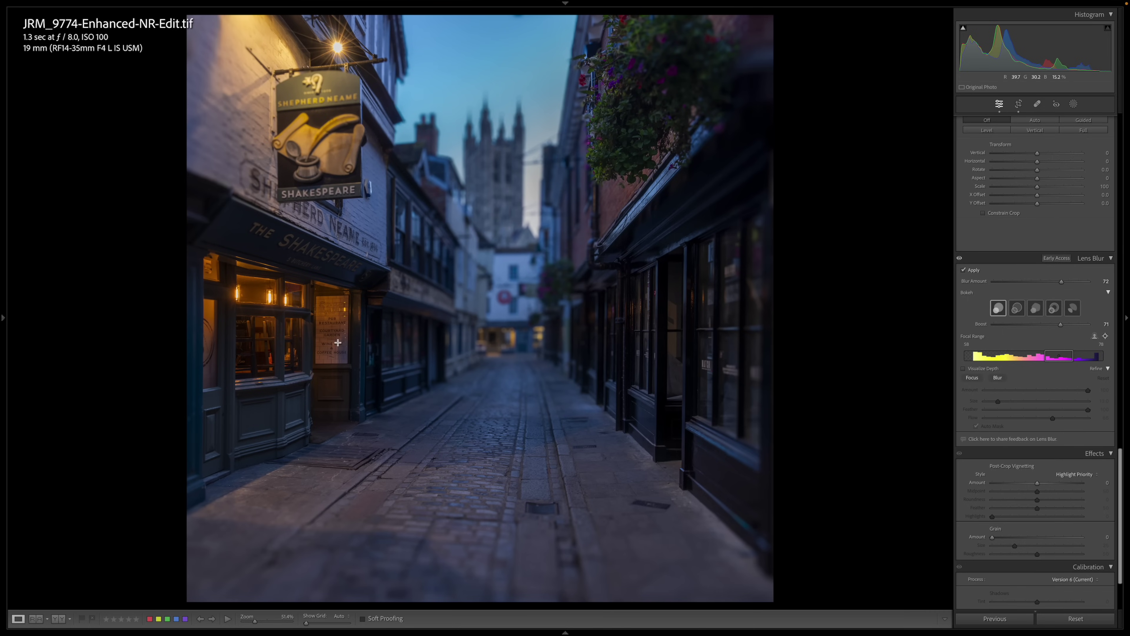
Paint focus with a smaller refinement brush over the pub's lit doorway and the lettering on its wall.
left_click(972, 377)
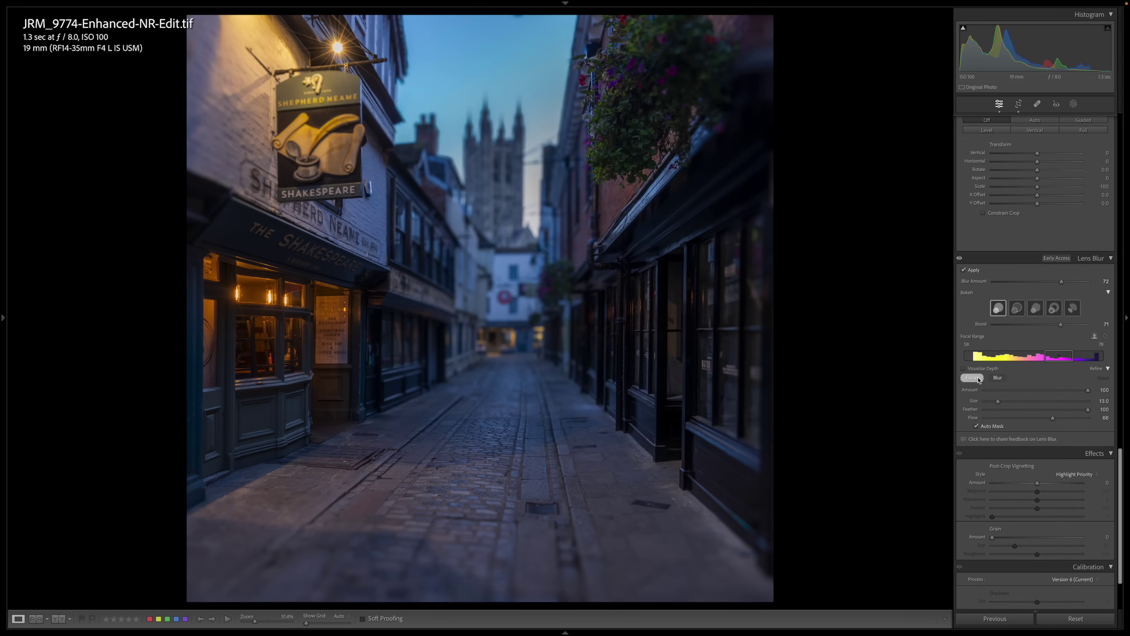
key("bracketleft")
key("bracketleft")
key("bracketleft")
key("bracketleft")
key("bracketleft")
key("bracketleft")
key("bracketleft")
key("bracketleft")
key("bracketleft")
key("bracketleft")
mouse_move(324, 298)
left_mouse_down()
mouse_move(341, 352)
mouse_move(336, 308)
mouse_move(326, 352)
mouse_move(320, 322)
mouse_move(322, 343)
mouse_move(336, 331)
mouse_move(342, 408)
mouse_move(353, 283)
left_mouse_up()
mouse_move(260, 178)
left_mouse_down()
mouse_move(250, 169)
mouse_move(252, 187)
mouse_move(242, 173)
mouse_move(338, 237)
mouse_move(370, 245)
mouse_move(335, 229)
left_mouse_up()
Raise the Focus brush's Flow to 98, reduce its Feather to 25, and paint the hanging pub sign back into focus.
left_click(1086, 417)
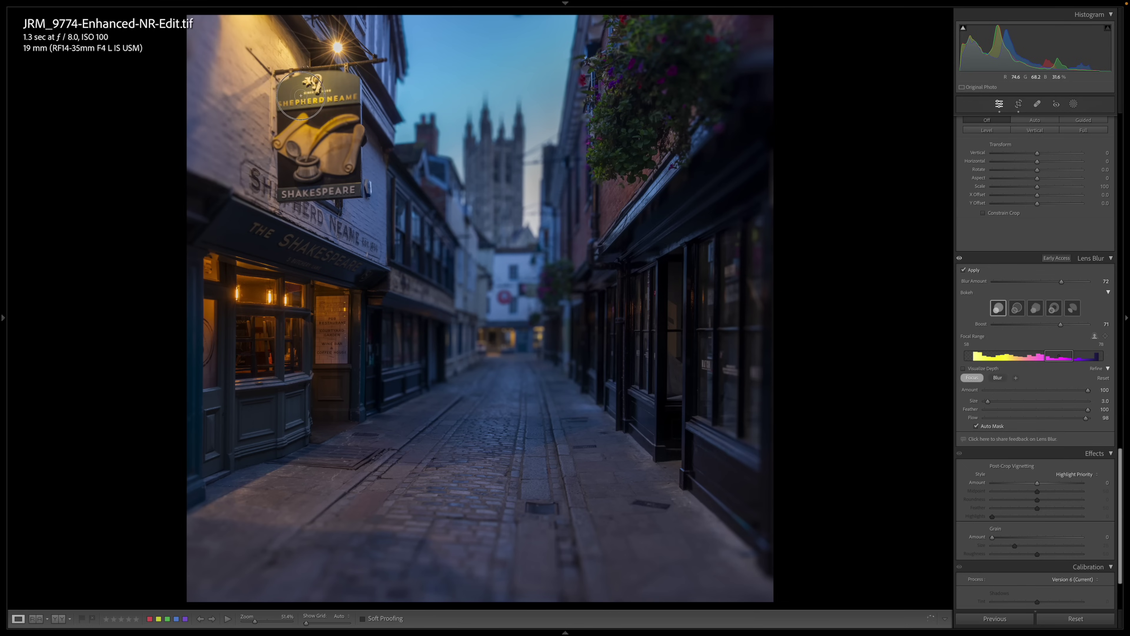
mouse_move(290, 88)
left_mouse_down()
mouse_move(356, 89)
mouse_move(351, 100)
left_mouse_up()
key("bracketleft")
key("shift+bracketleft")
key("shift+bracketleft")
key("shift+bracketleft")
mouse_move(351, 104)
left_mouse_down()
mouse_move(340, 107)
mouse_move(356, 151)
mouse_move(353, 143)
left_mouse_up()
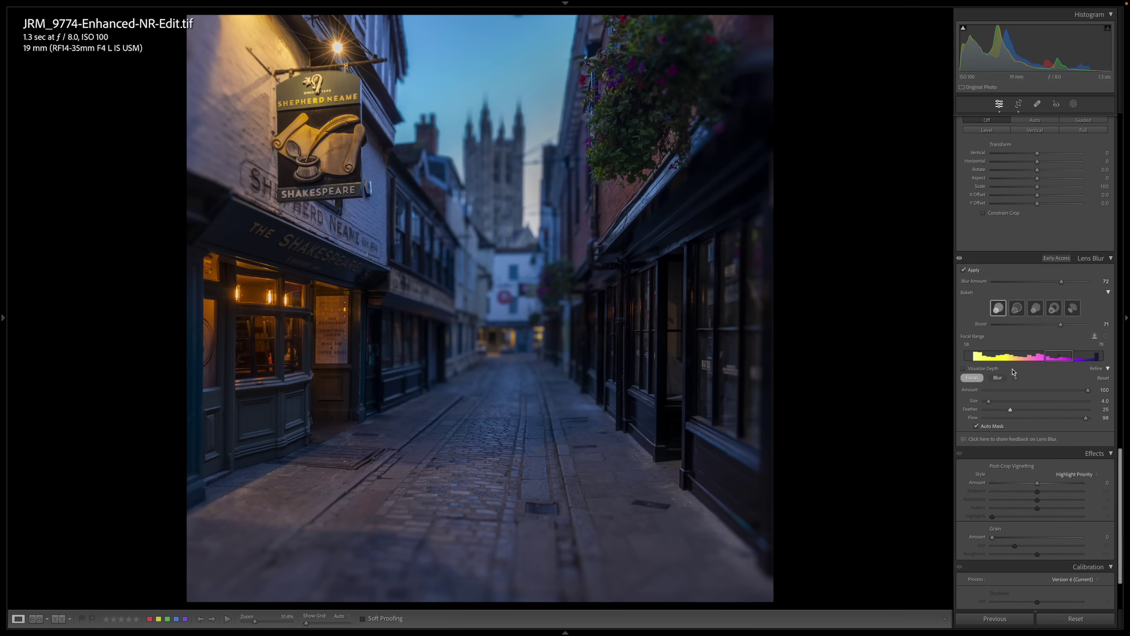
Set the Focus brush's Feather to 100, and paint focus over the hanging flowers, the dark shopfront and the pub's lower front with a larger brush.
left_click_drag(1035, 412, 1090, 410)
scroll(645, 67, "up", 2)
mouse_move(674, 57)
left_mouse_down()
mouse_move(682, 98)
mouse_move(703, 80)
mouse_move(693, 101)
mouse_move(708, 121)
mouse_move(720, 80)
mouse_move(710, 56)
left_mouse_up()
mouse_move(709, 134)
left_mouse_down()
mouse_move(726, 93)
mouse_move(727, 107)
mouse_move(714, 122)
mouse_move(721, 76)
mouse_move(696, 66)
left_mouse_up()
scroll(739, 188, "up", 7)
mouse_move(751, 140)
left_mouse_down()
mouse_move(738, 521)
mouse_move(757, 288)
mouse_move(741, 215)
mouse_move(694, 344)
mouse_move(687, 394)
left_mouse_up()
mouse_move(228, 409)
left_mouse_down()
mouse_move(197, 327)
mouse_move(213, 283)
mouse_move(218, 424)
left_mouse_up()
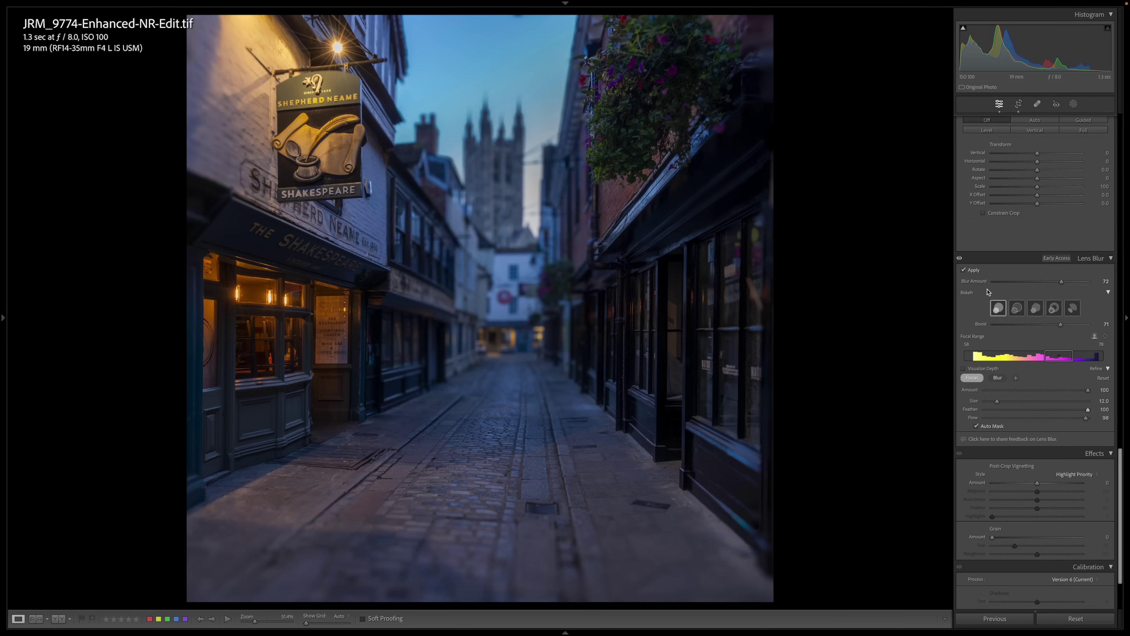
Darken the whole photo by setting the Exposure to -0.80.
scroll(987, 296, "up", 10)
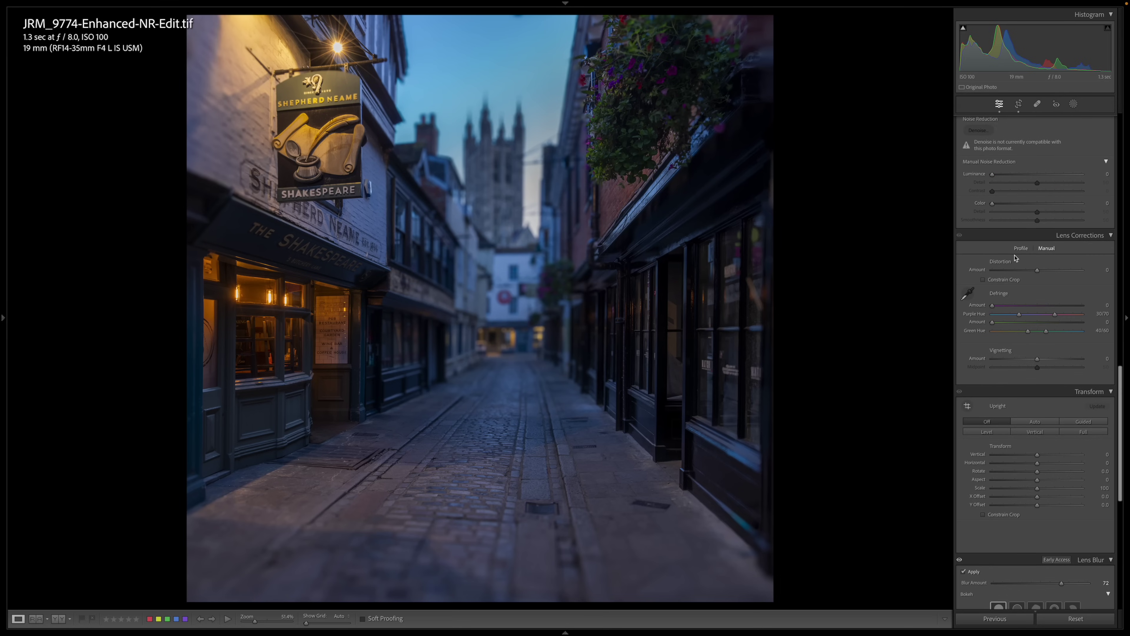
scroll(1015, 258, "up", 12)
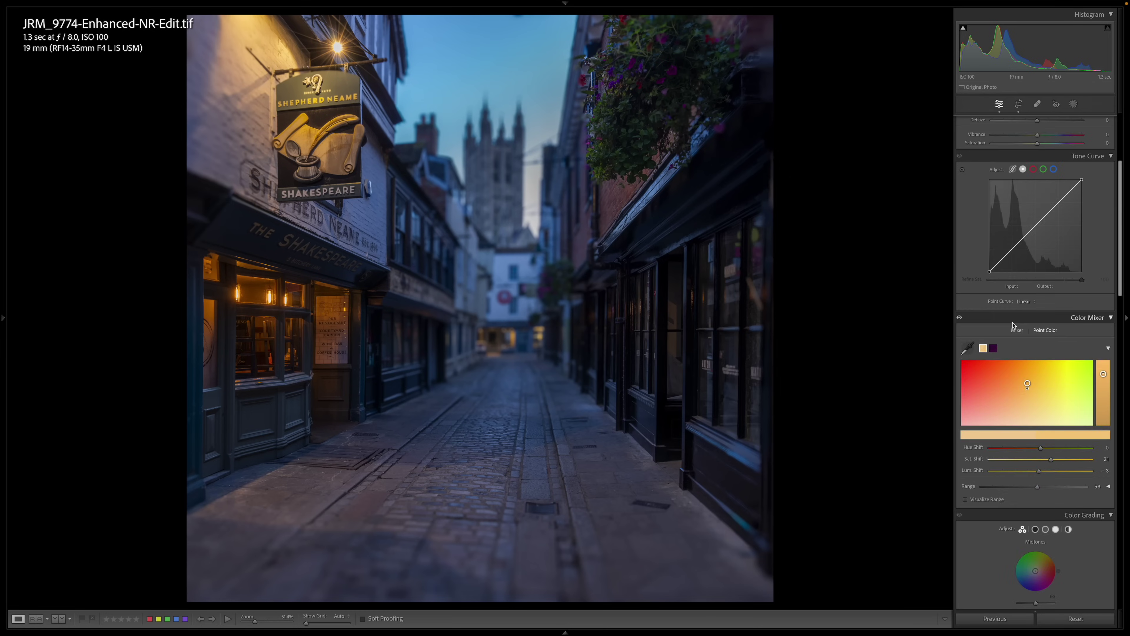
scroll(1012, 324, "up", 5)
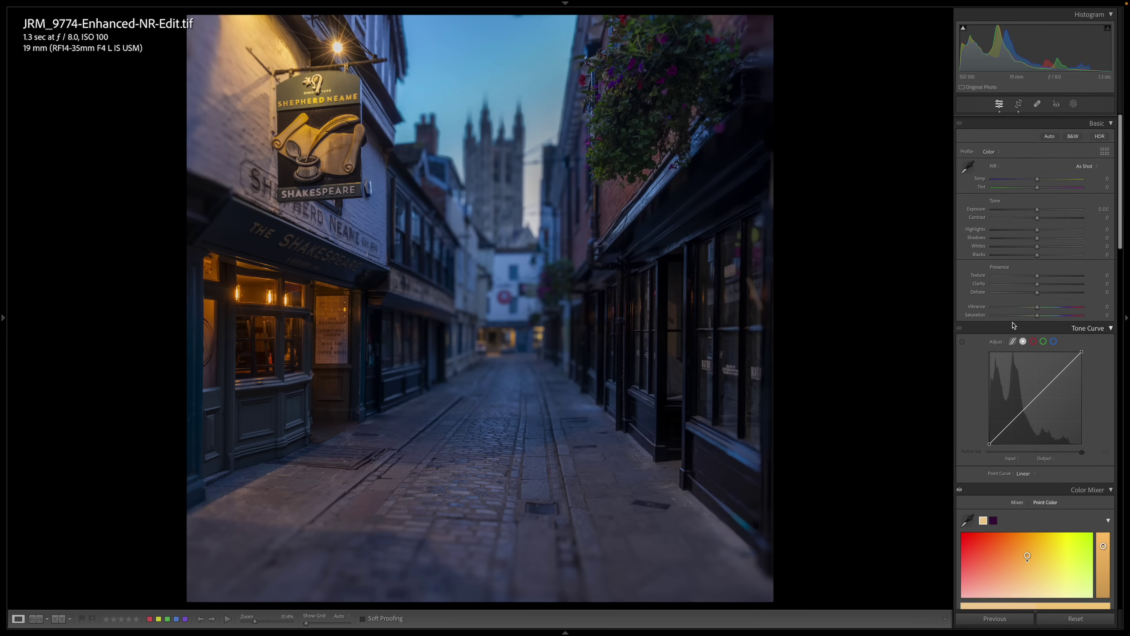
left_click(1029, 206)
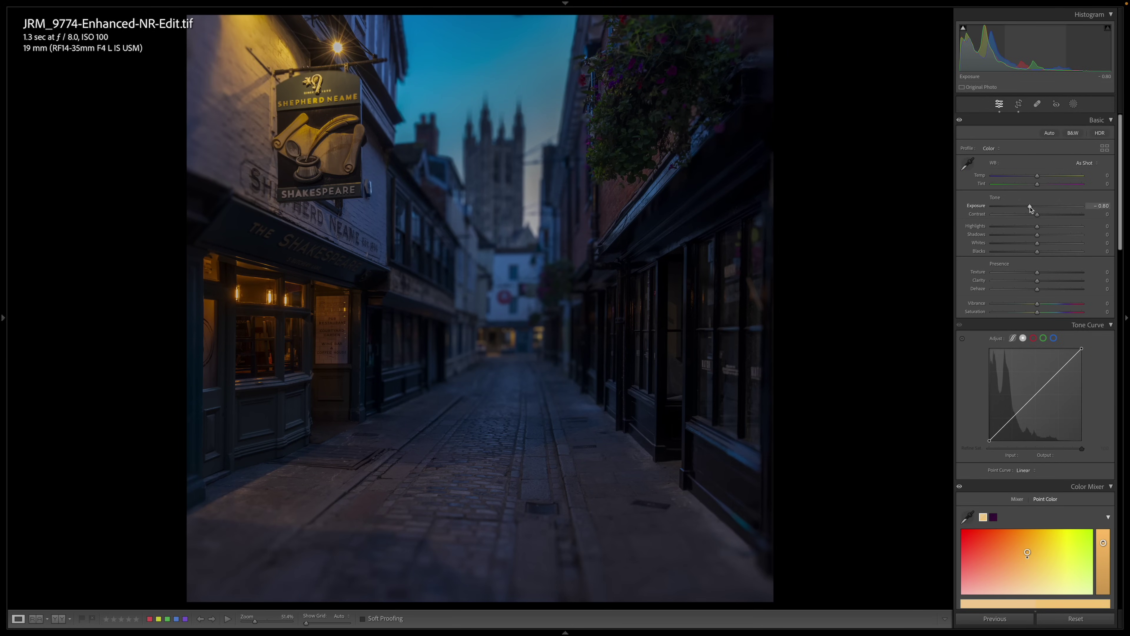
Add a radial gradient mask over the pub's lit front, and resize, rotate and position it around the window.
left_click(1073, 104)
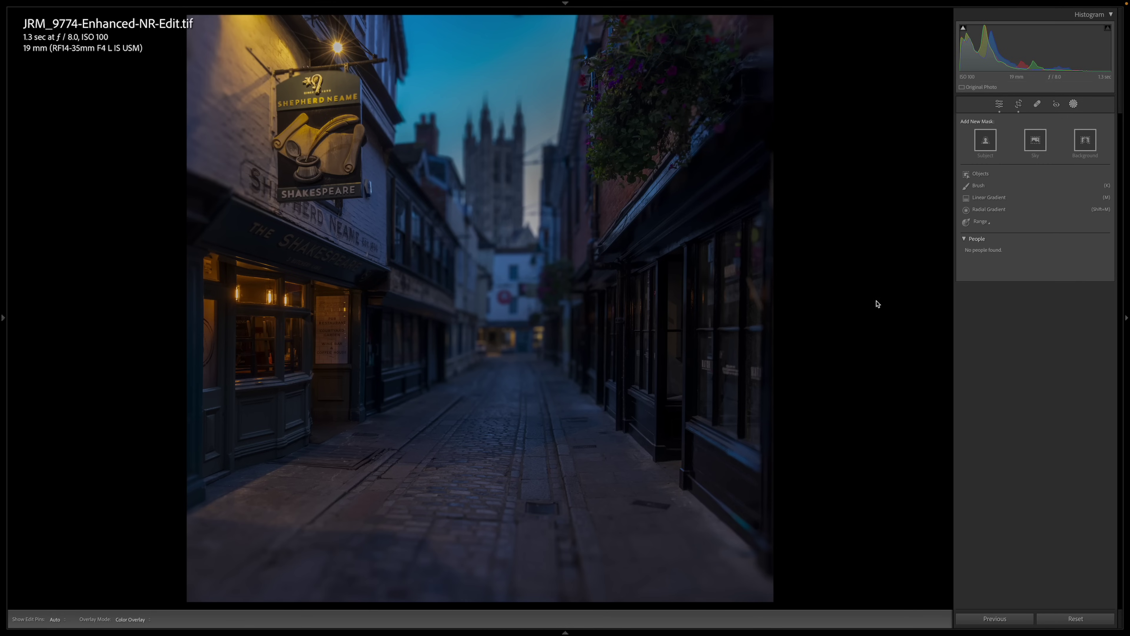
left_click(984, 224)
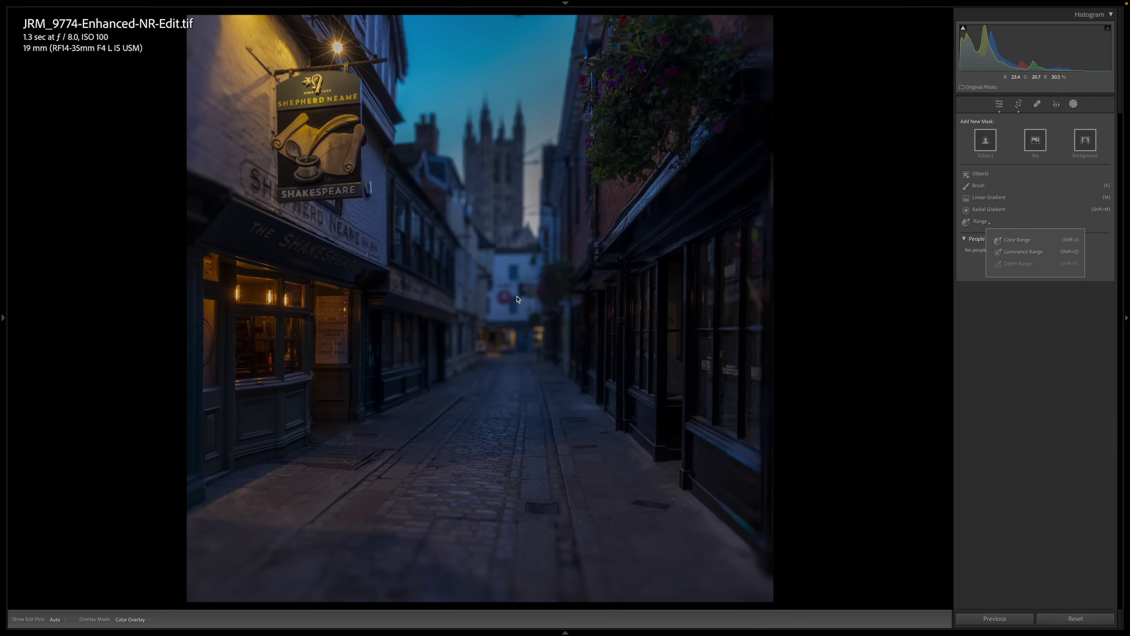
left_click(988, 209)
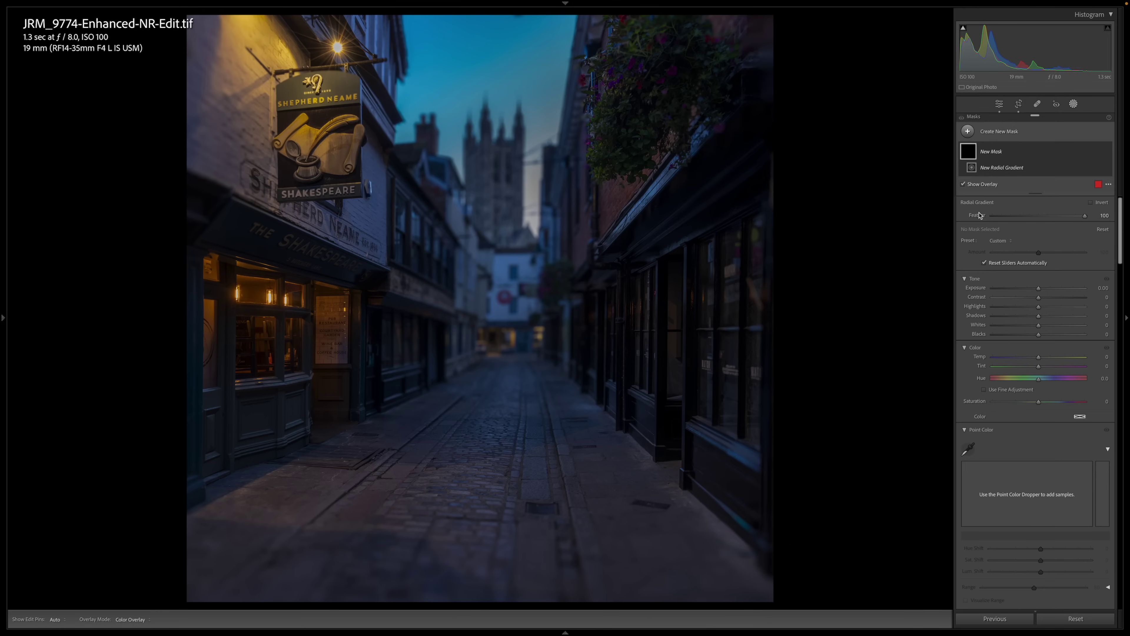
left_click_drag(265, 270, 403, 386)
left_click_drag(262, 272, 262, 323)
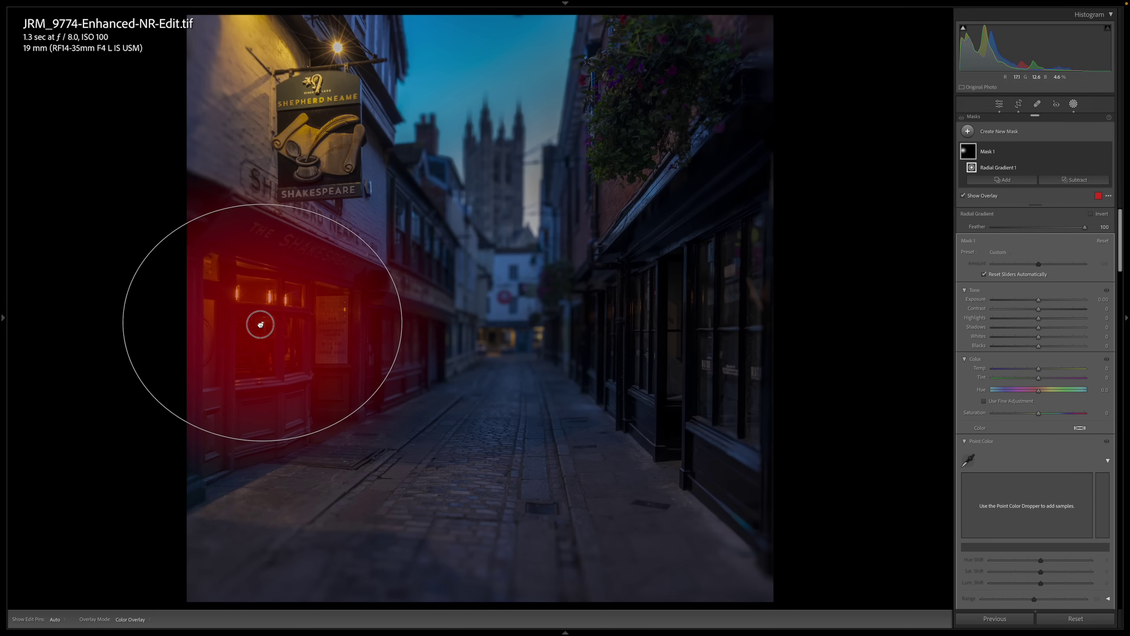
left_click_drag(410, 322, 403, 353)
left_click_drag(262, 323, 265, 330)
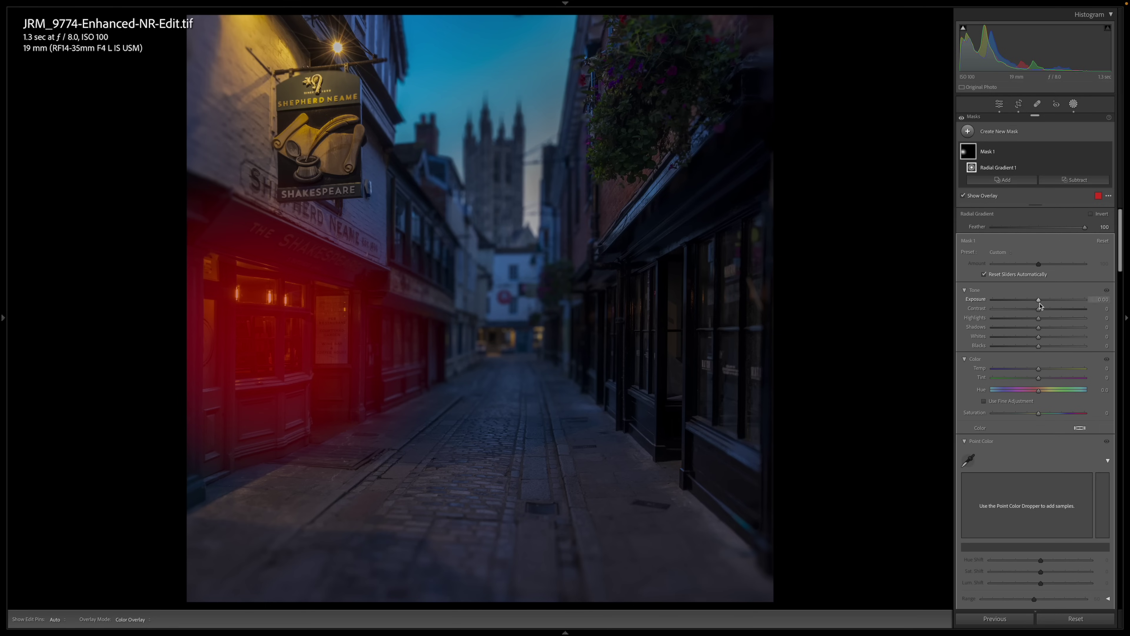
Set the radial mask's Exposure to 1.54, Tint to 25 and Saturation to -30.
left_click_drag(1039, 299, 1056, 300)
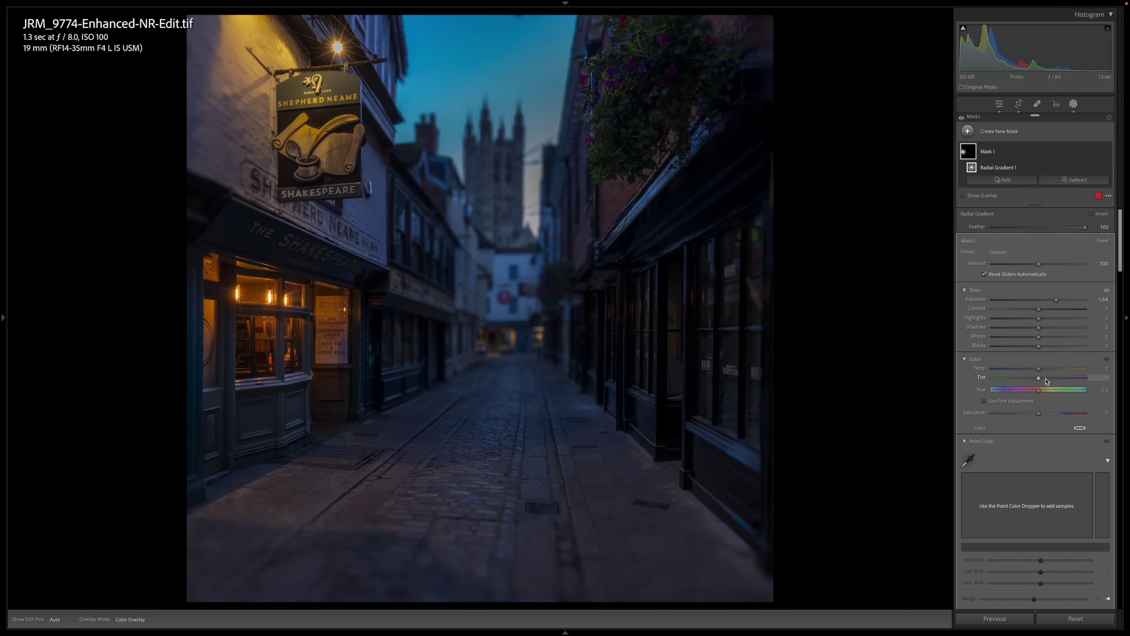
left_click_drag(1045, 379, 1025, 417)
mouse_move(314, 340)
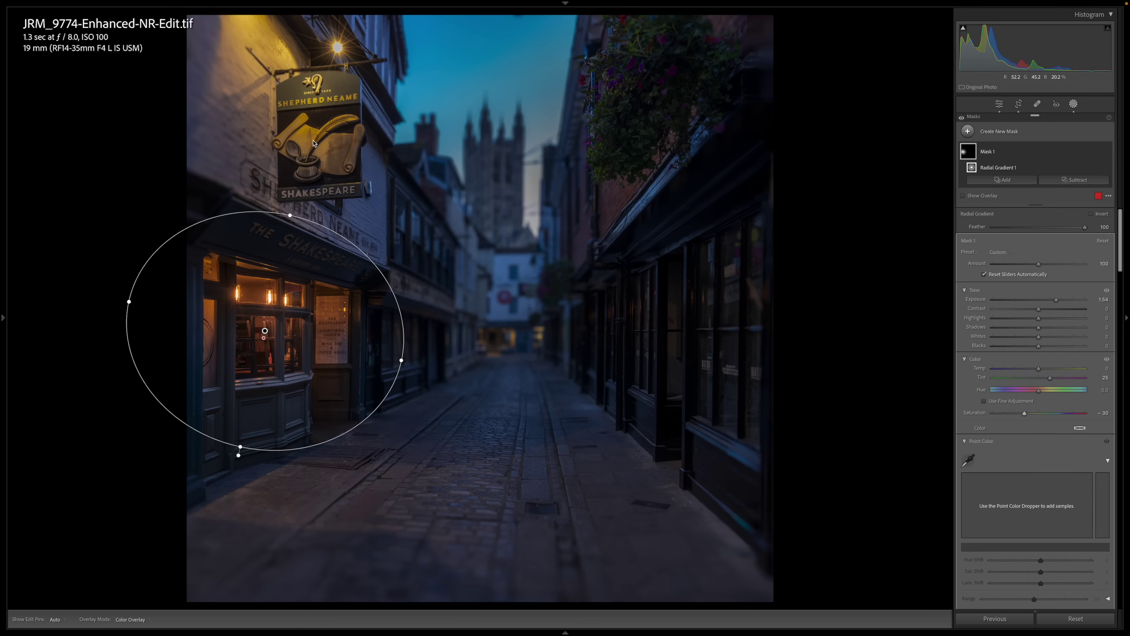
Add a radial gradient mask over the pavement in front of the pub, and rotate and shift it along the street.
left_click(825, 287)
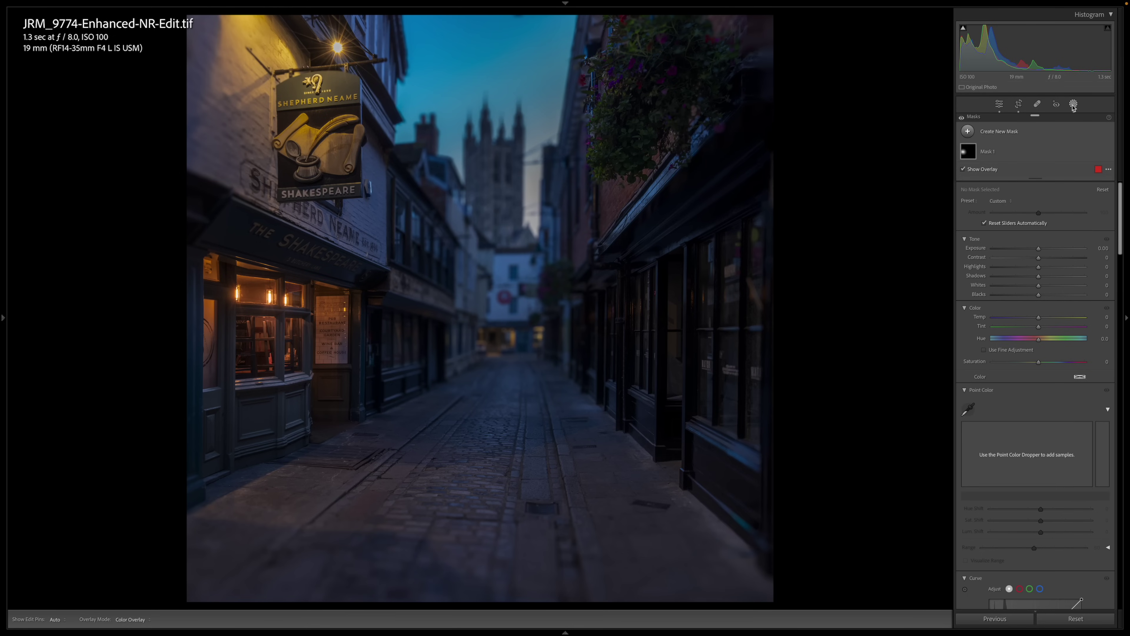
left_click(1020, 133)
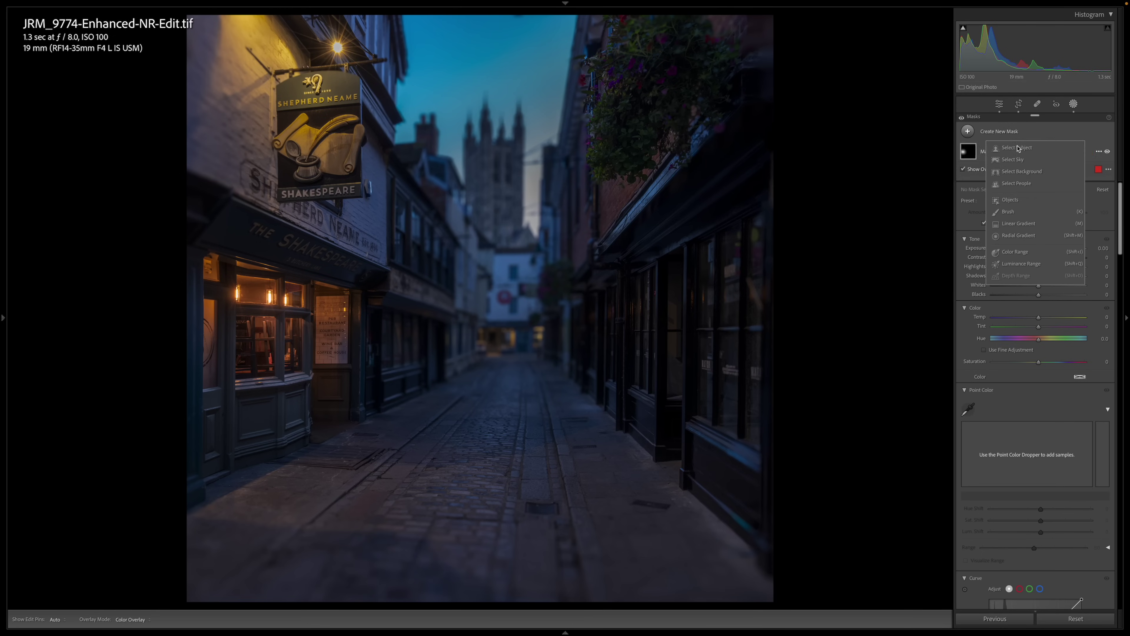
left_click(1018, 238)
left_click_drag(322, 461, 563, 528)
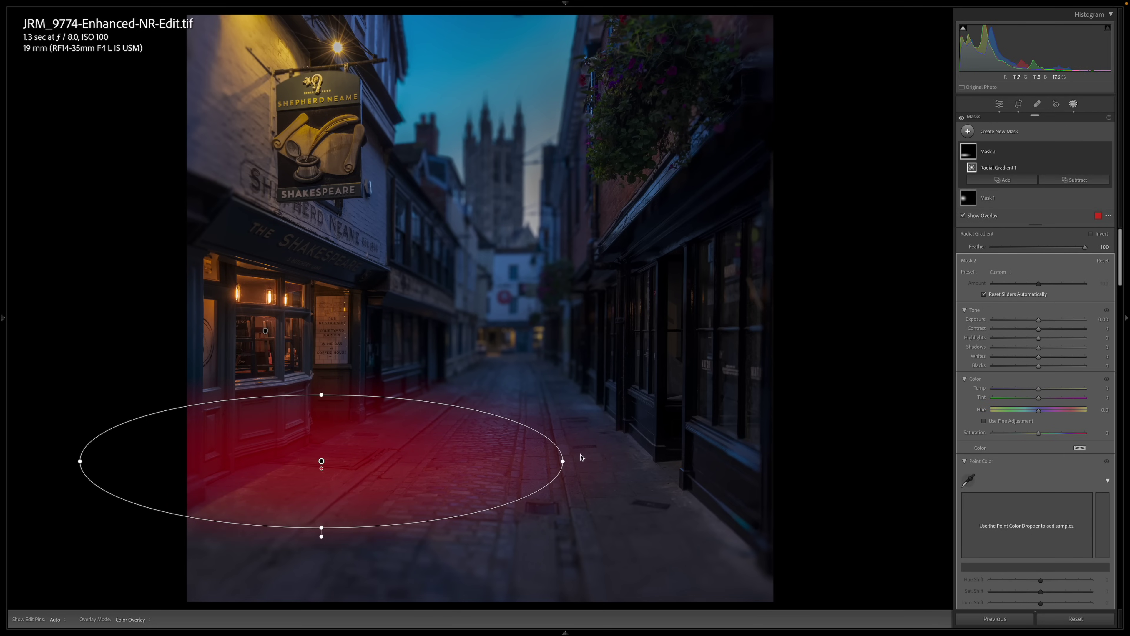
left_click_drag(572, 459, 570, 497)
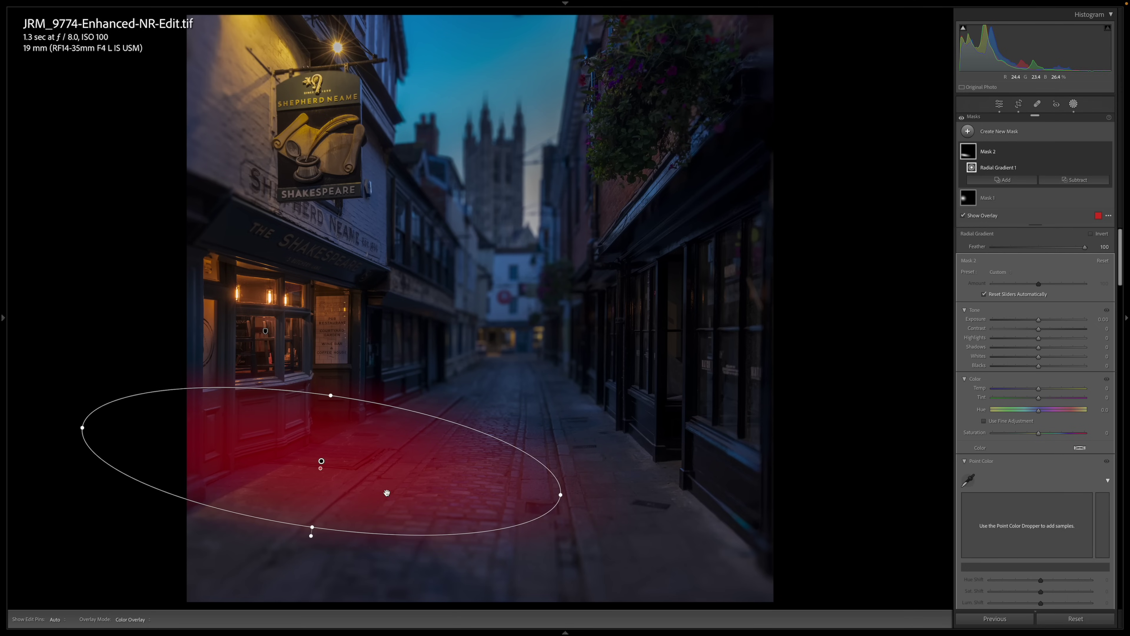
left_click_drag(328, 466, 335, 477)
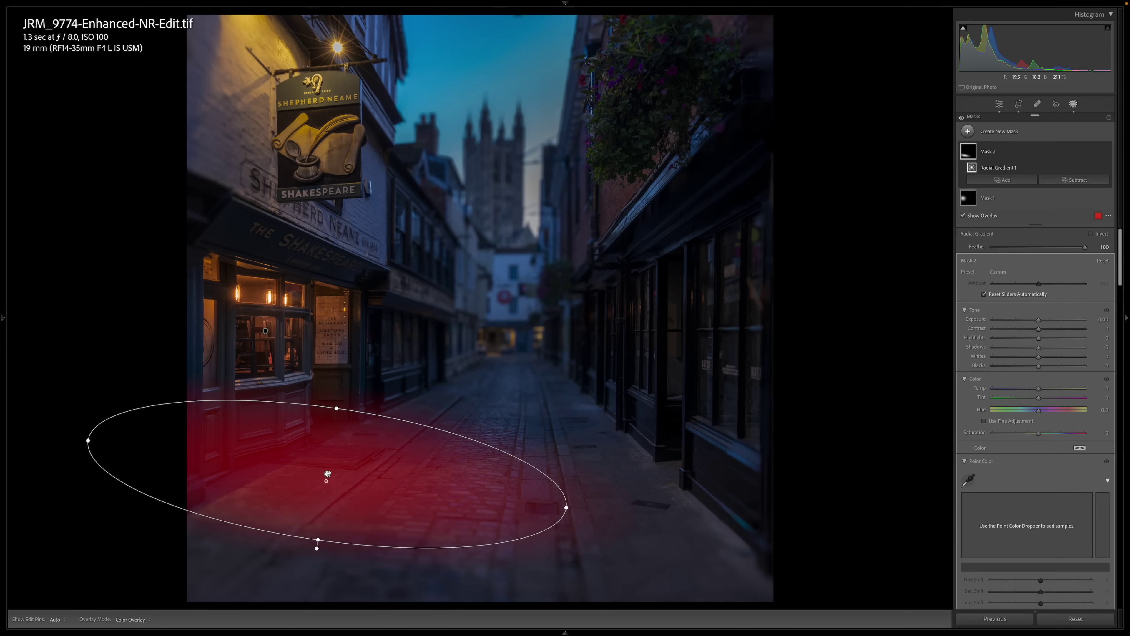
Set the pavement mask's Exposure to 1.08, Temp to 62, Tint to 37 and Saturation to 15.
left_click_drag(1040, 322, 1051, 321)
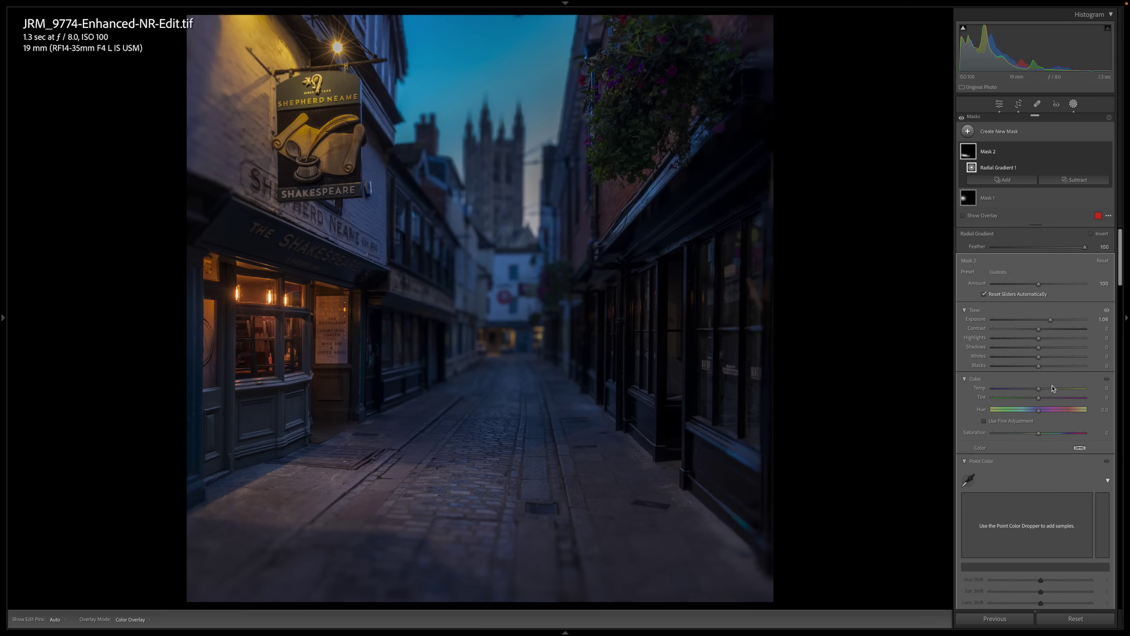
mouse_move(1049, 389)
left_mouse_down()
mouse_move(1075, 390)
mouse_move(1044, 399)
mouse_move(1066, 398)
mouse_move(1057, 402)
mouse_move(1068, 390)
left_mouse_up()
left_click_drag(1050, 435, 1045, 434)
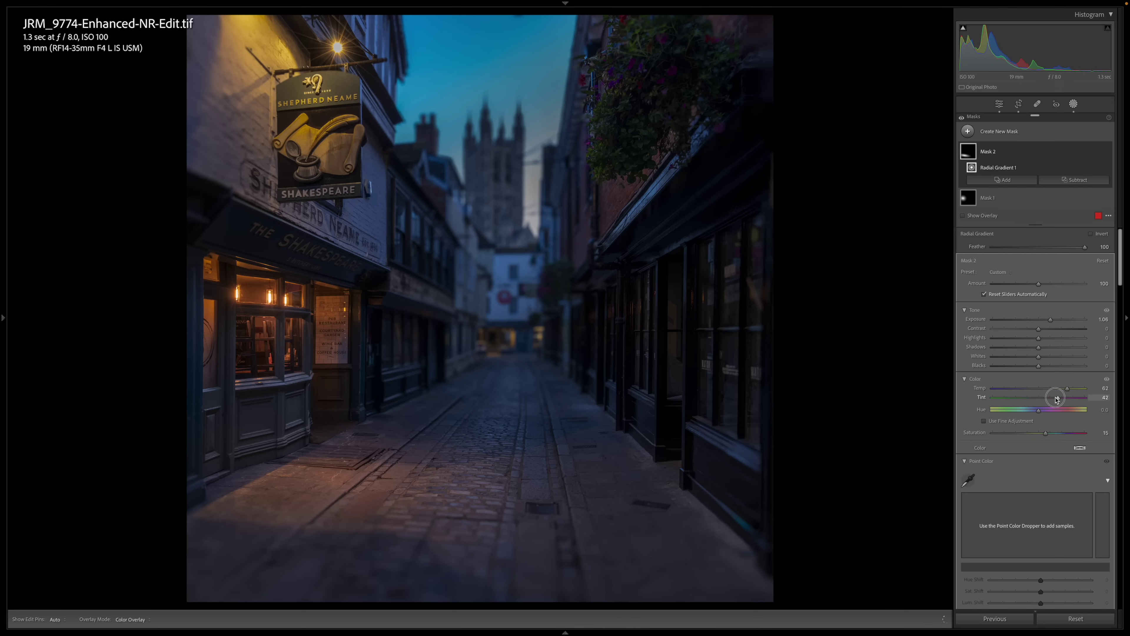
left_click_drag(1057, 398, 1054, 397)
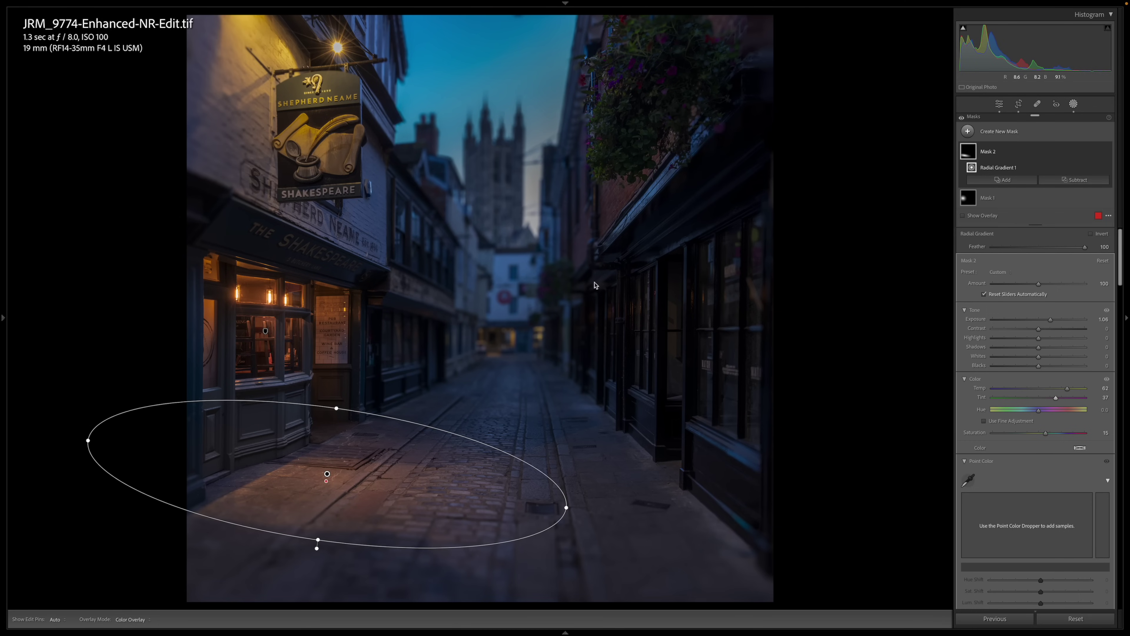
Subtract the pub's lower front from the pavement mask using a brush with Size 10.0 and Feather 3.
left_click(1066, 183)
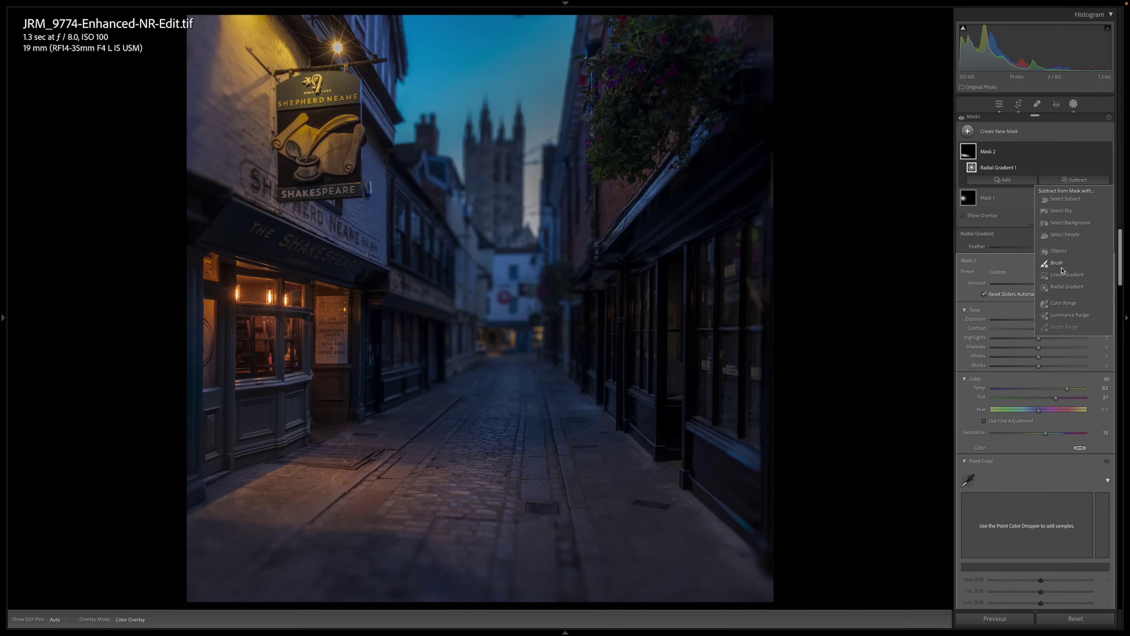
left_click(1050, 260)
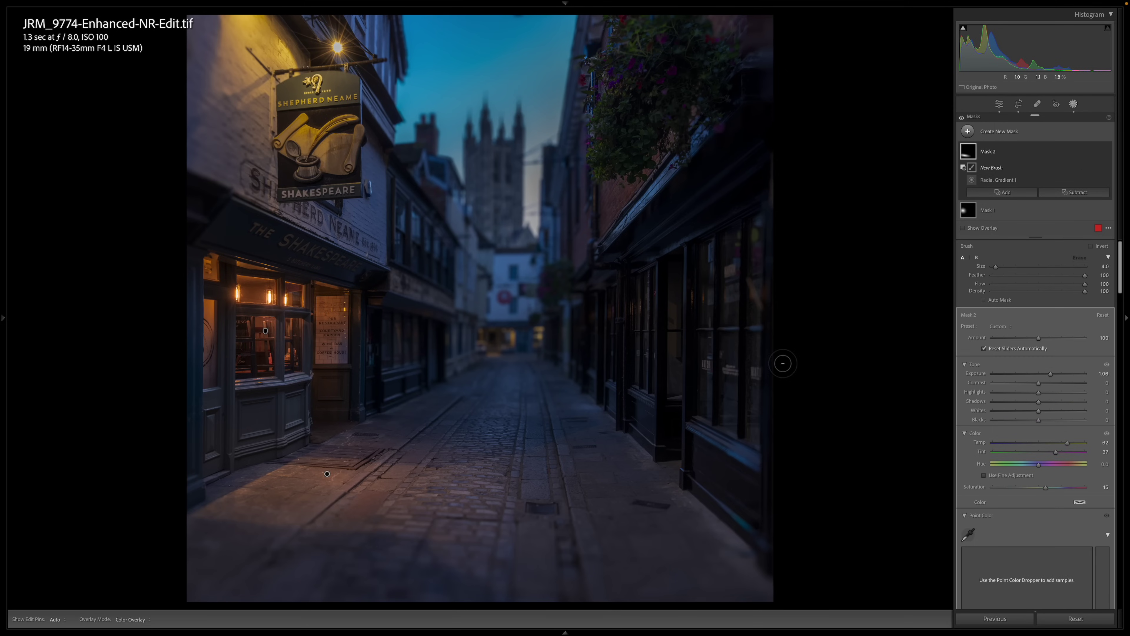
left_click(995, 275)
scroll(344, 421, "up", 6)
left_click(351, 405, "alt")
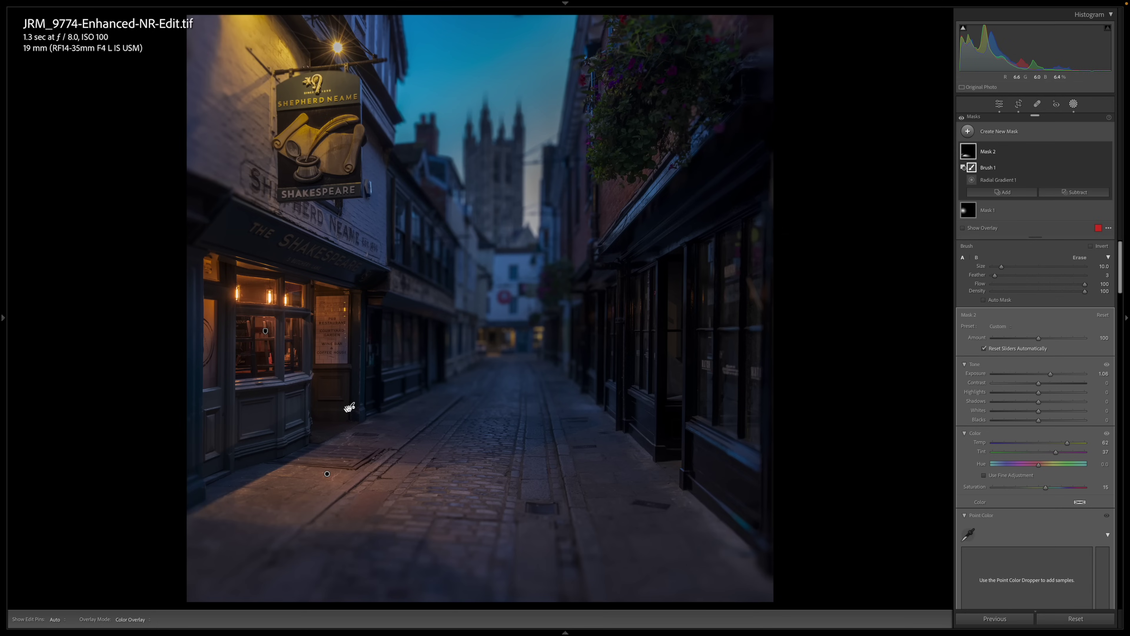
key("h")
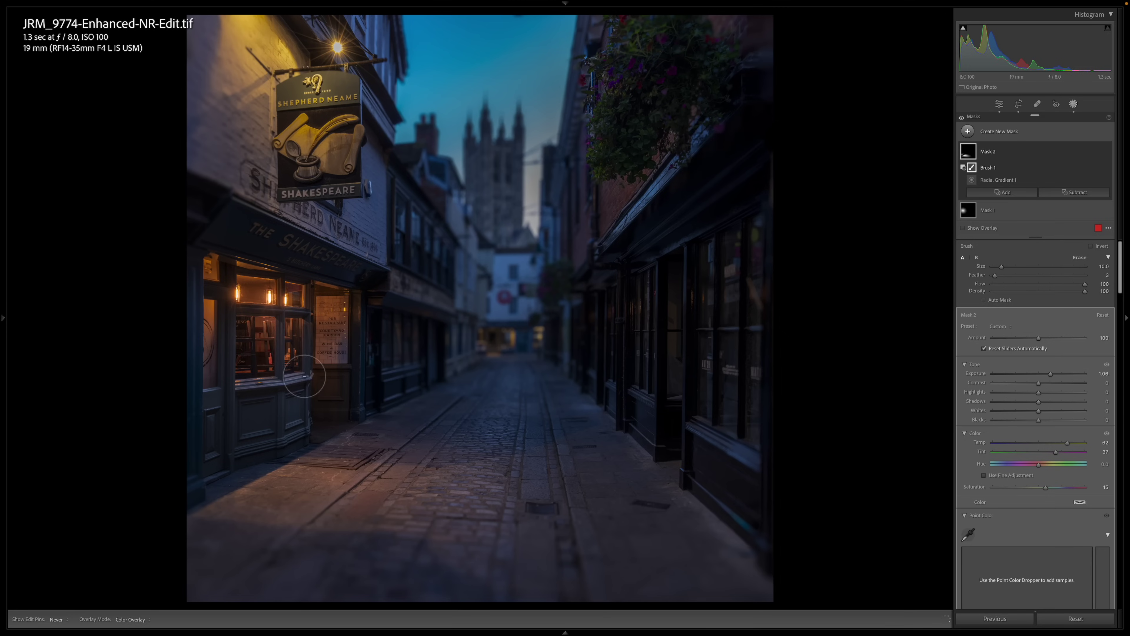
key("h")
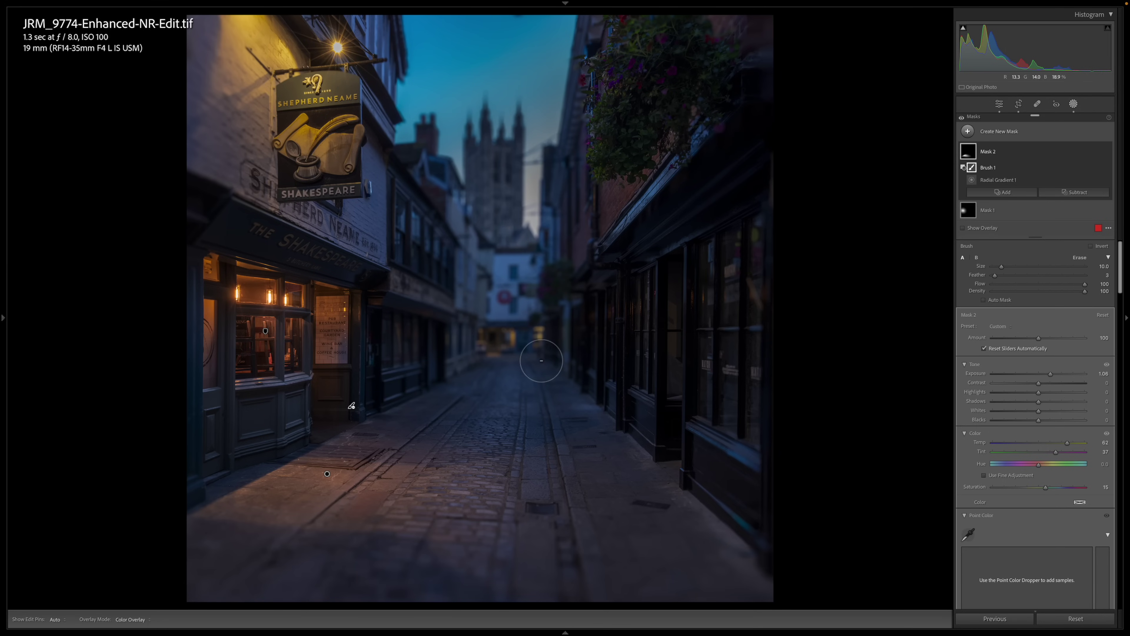
Add a small, flat radial gradient as a new mask across the ground at the far end of the street.
left_click(1073, 192)
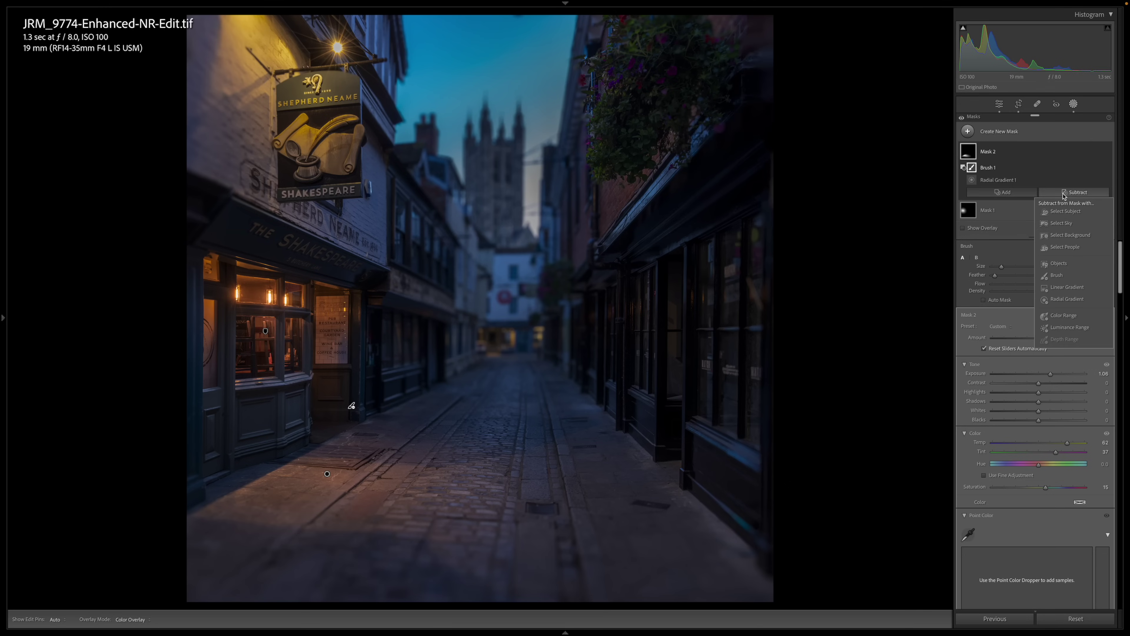
left_click(1066, 298)
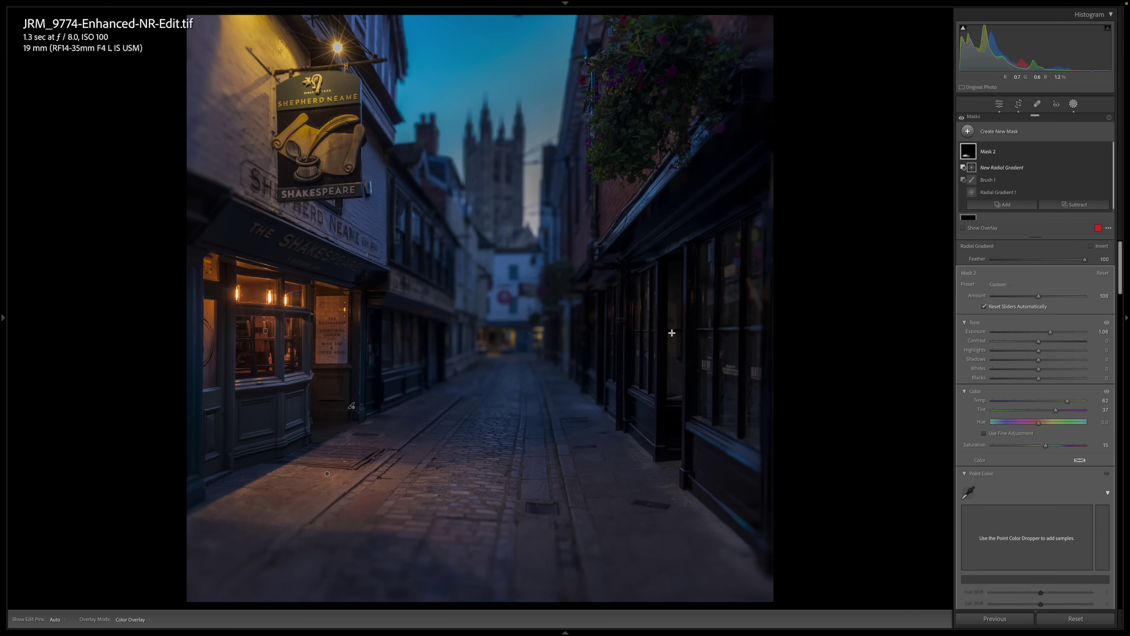
left_click_drag(535, 362, 581, 371)
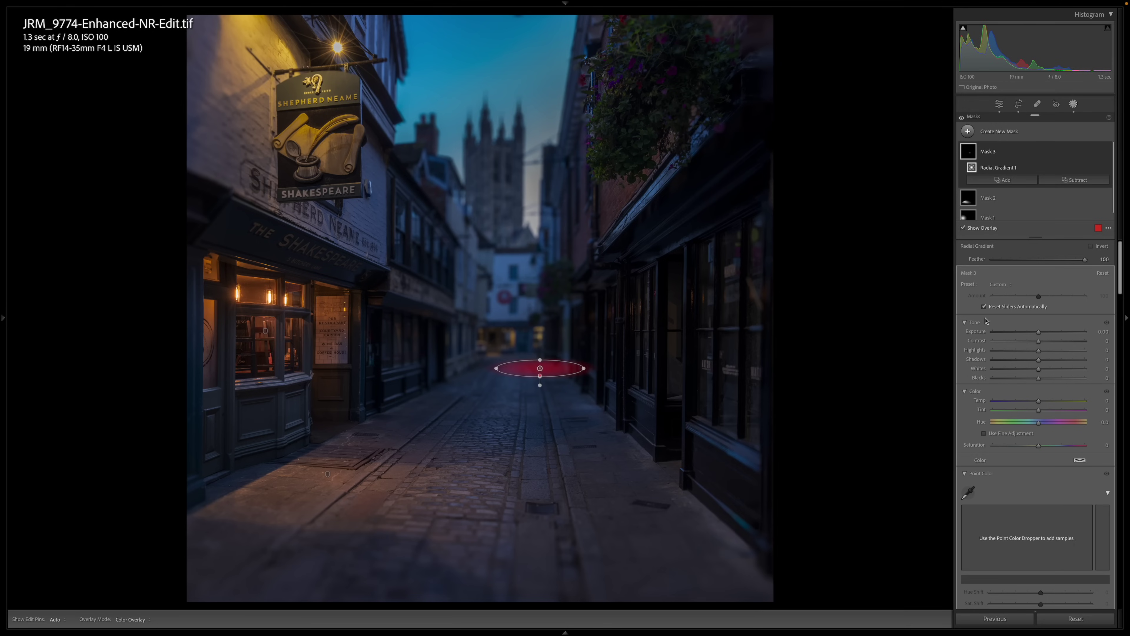
Set the far-street mask's Exposure to 1.28, Temp to 45, Tint to 14 and Saturation to 18, and widen its gradient across the street.
left_click_drag(1051, 333, 1053, 334)
mouse_move(1057, 401)
left_mouse_down()
mouse_move(1045, 412)
mouse_move(1059, 401)
left_mouse_up()
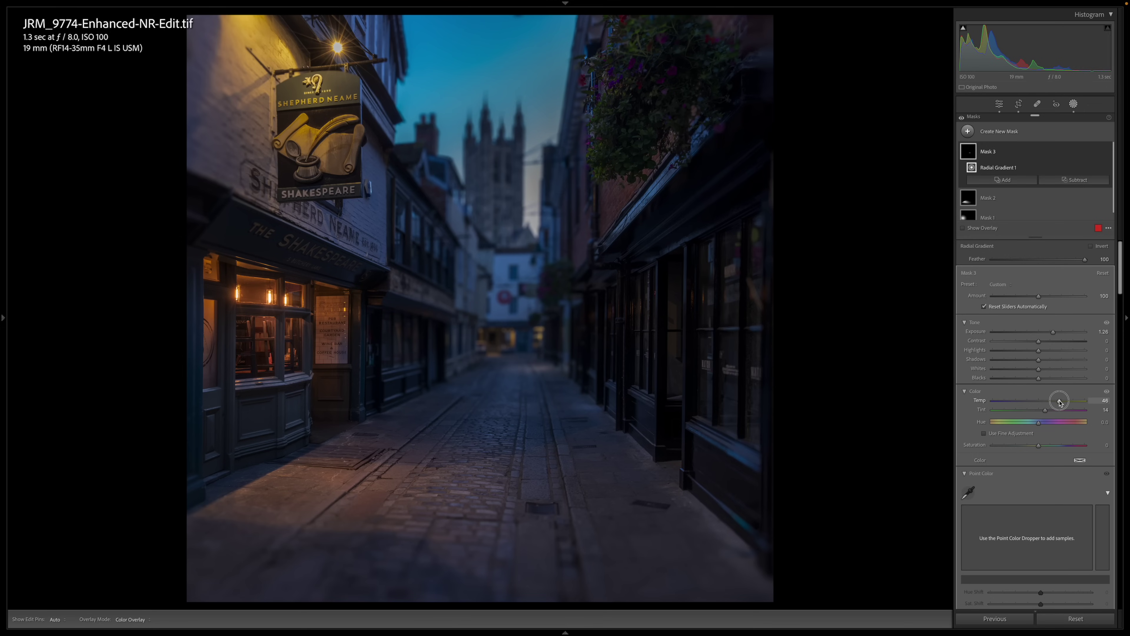
mouse_move(510, 368)
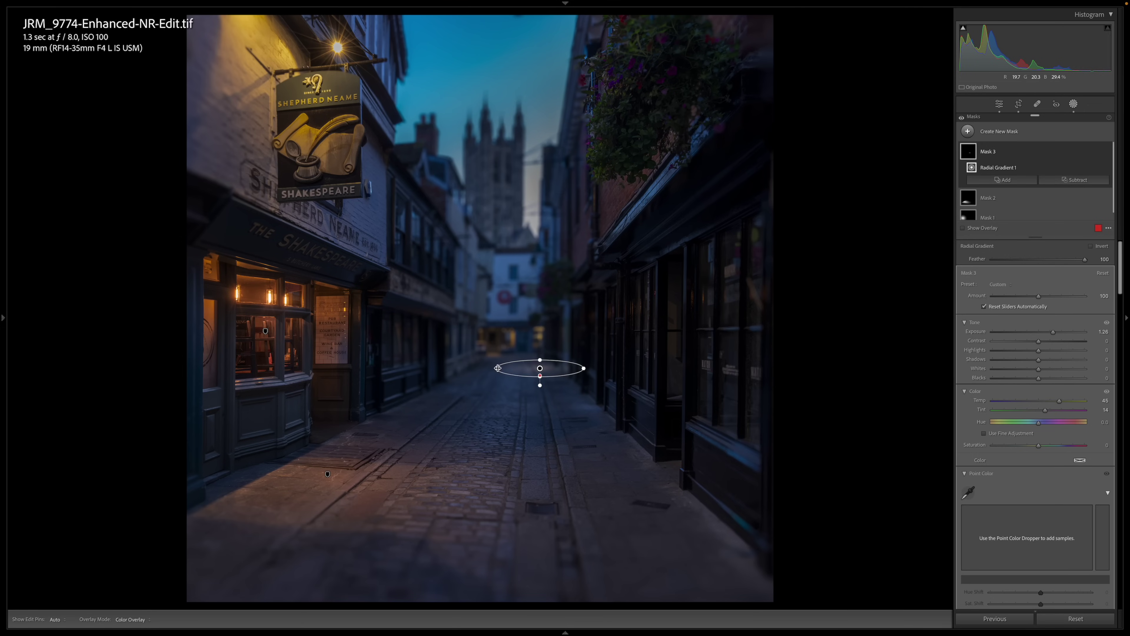
left_click_drag(498, 368, 472, 368)
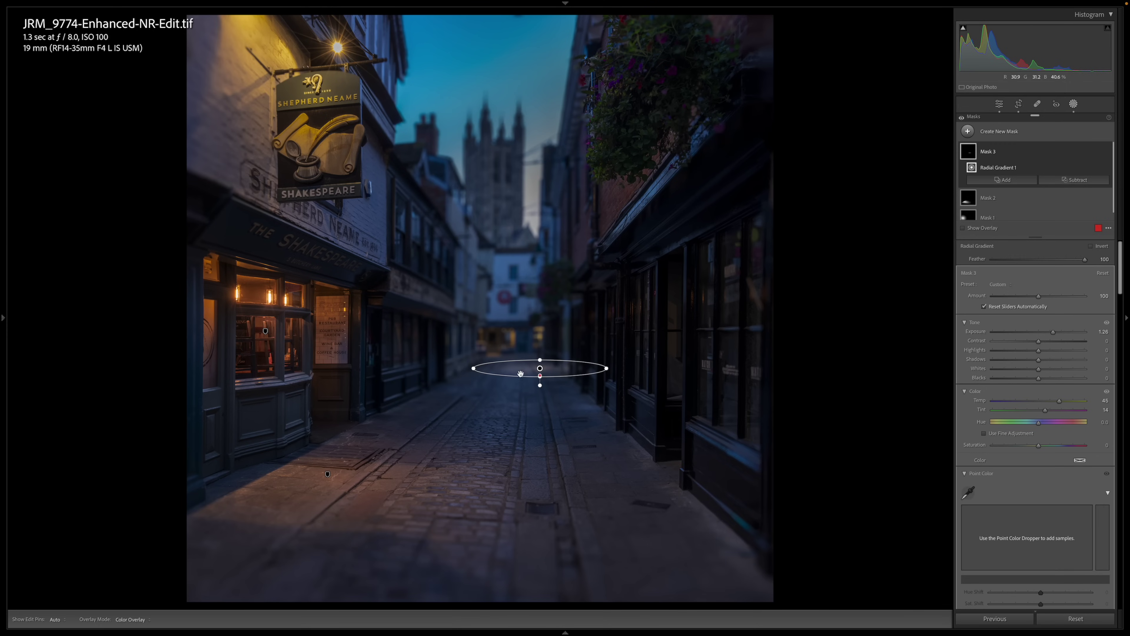
left_click_drag(540, 360, 540, 357)
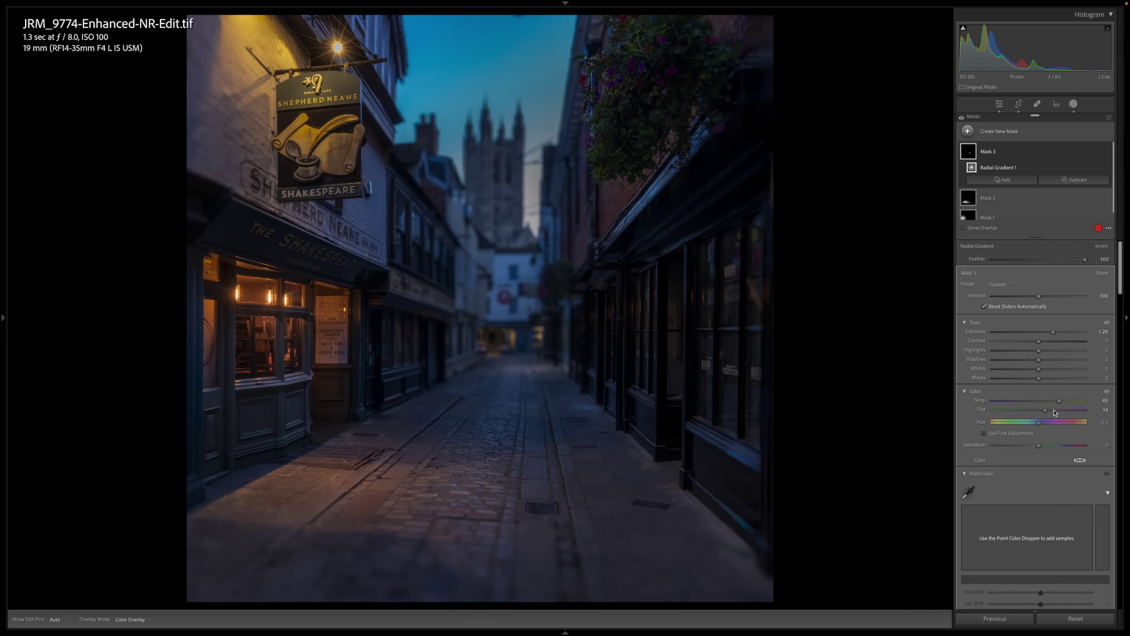
left_click(1047, 449)
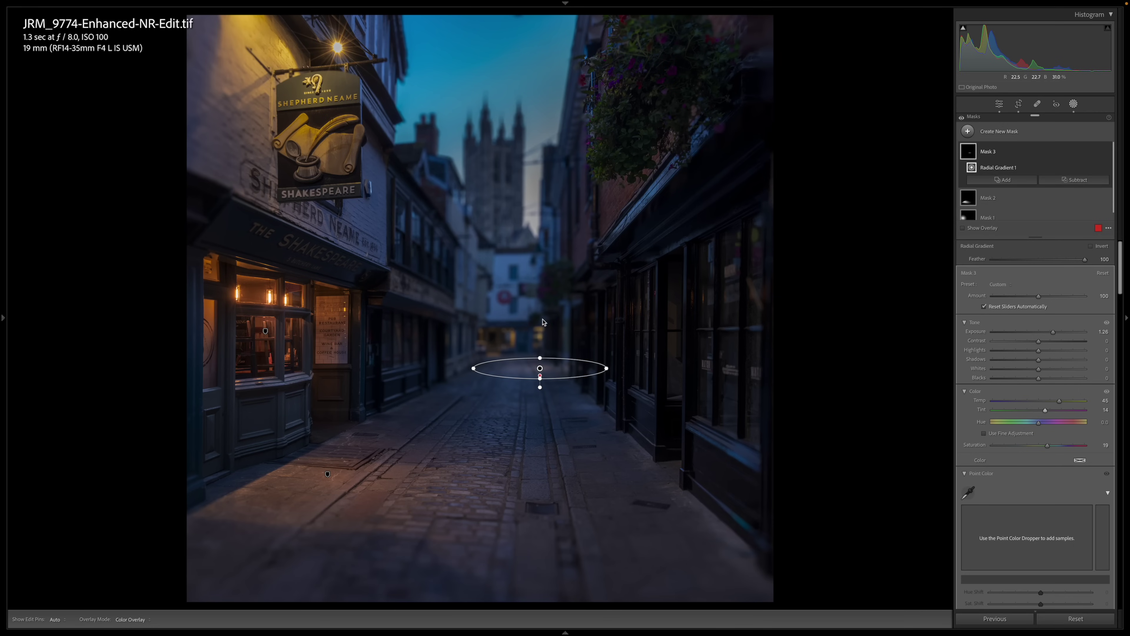
Add a radial gradient mask fitted over the distant lit shopfront, with Exposure 1.31 and Contrast 36, and finish masking.
left_click(986, 133)
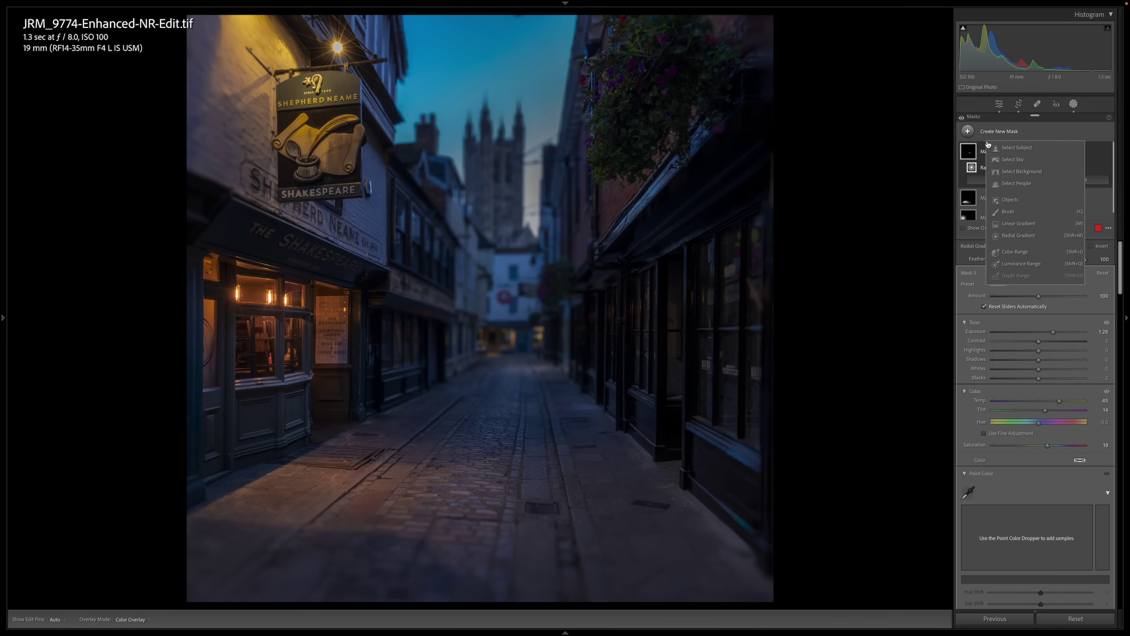
left_click(1018, 236)
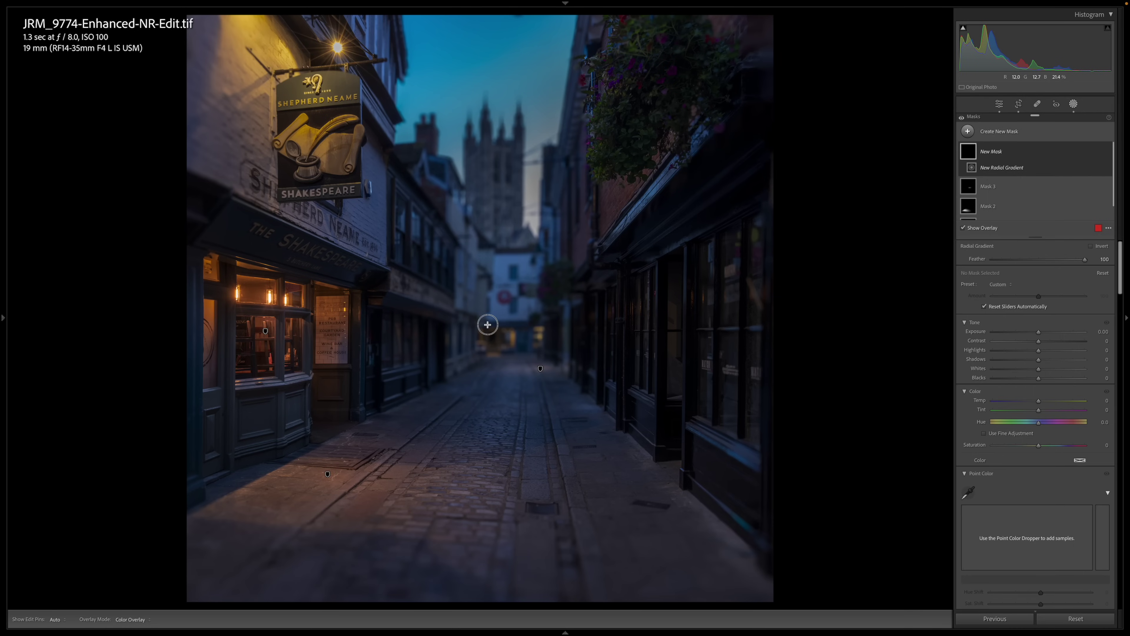
left_click_drag(487, 324, 556, 350)
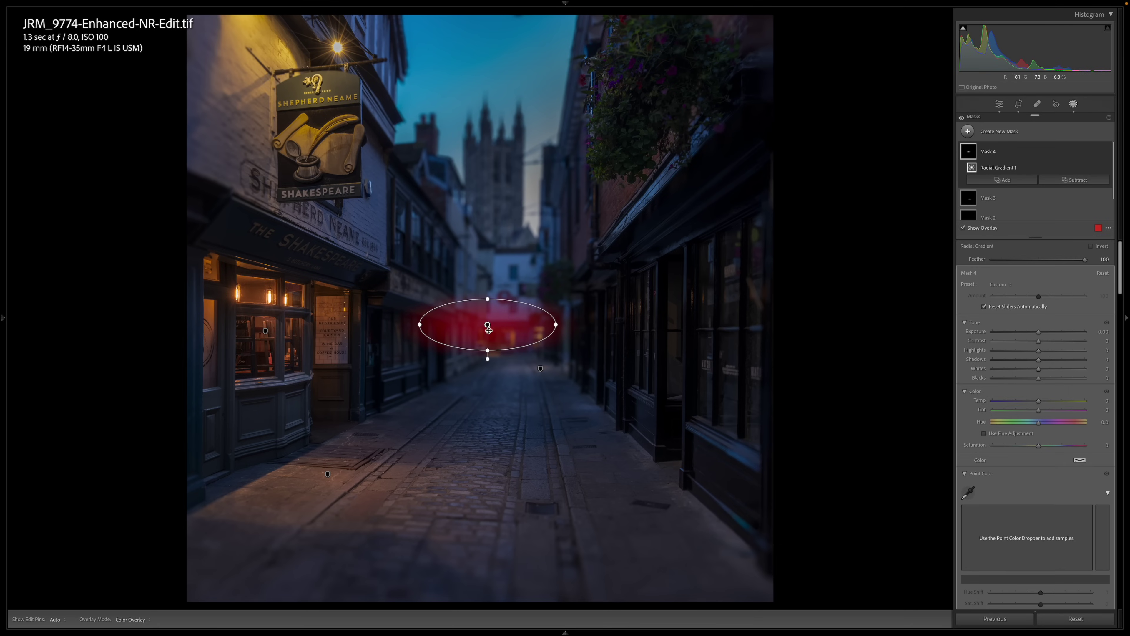
left_click_drag(488, 329, 506, 338)
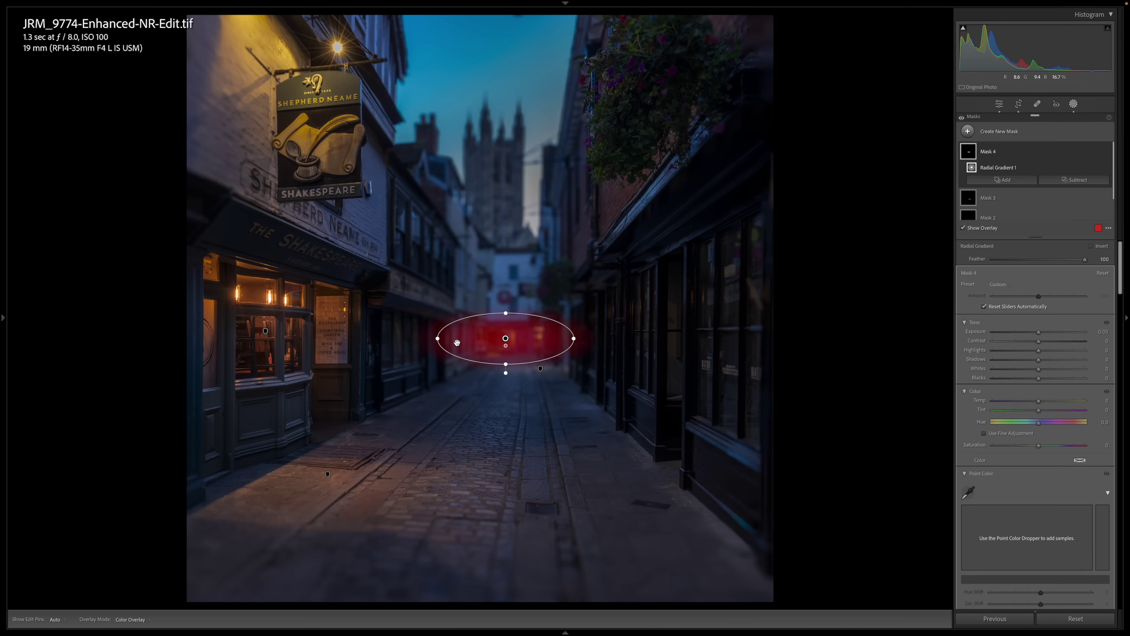
left_click_drag(438, 338, 465, 338)
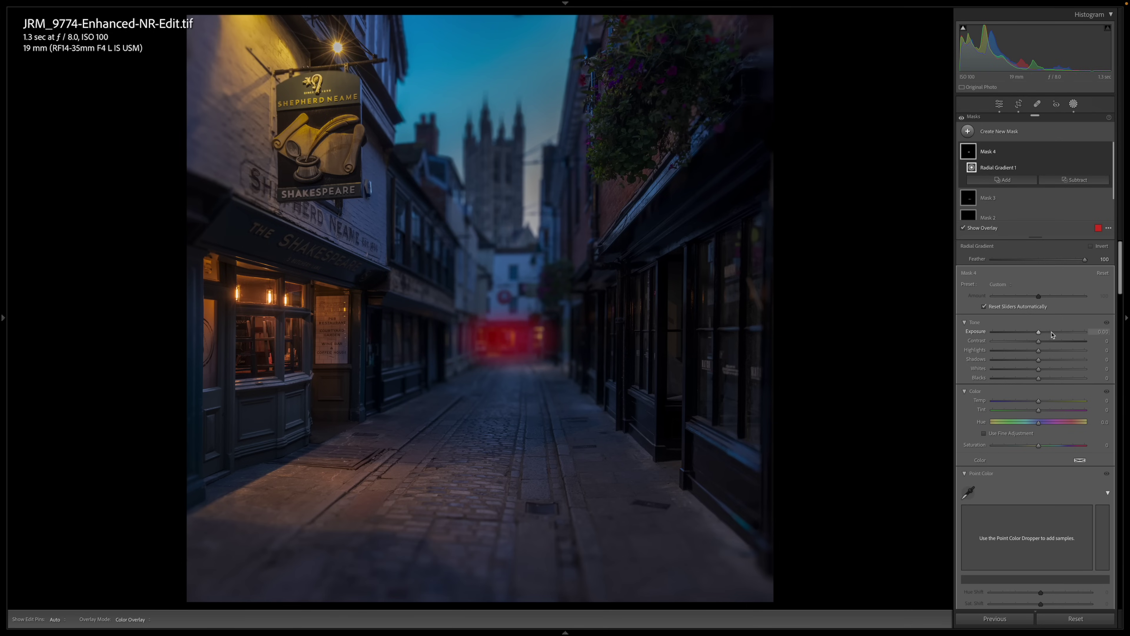
left_click_drag(1052, 334, 1056, 344)
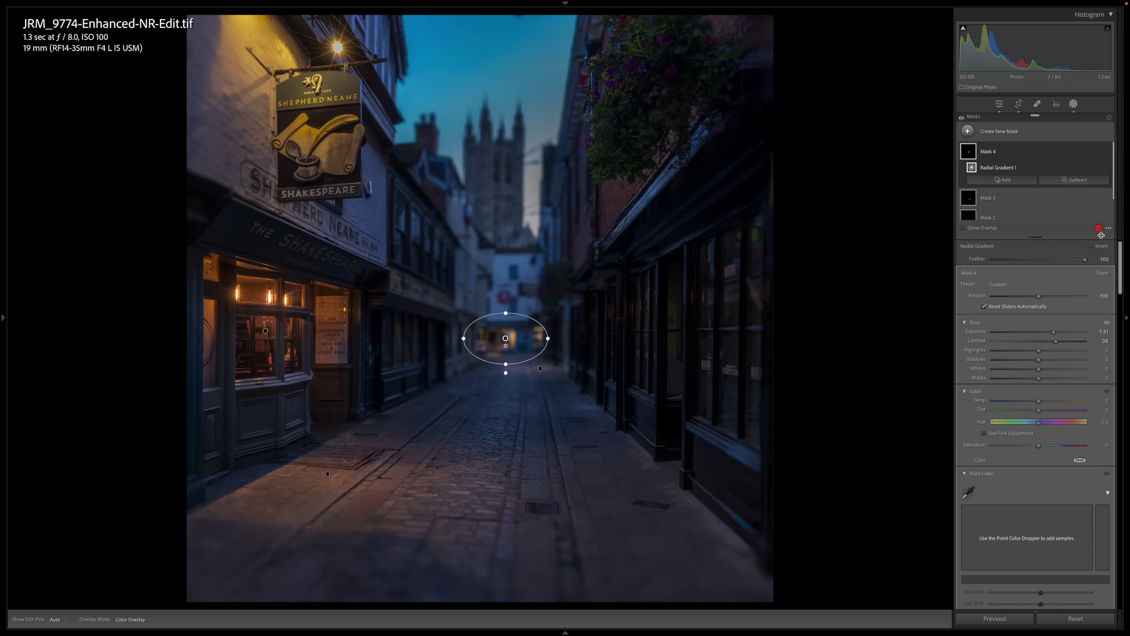
left_click(1073, 104)
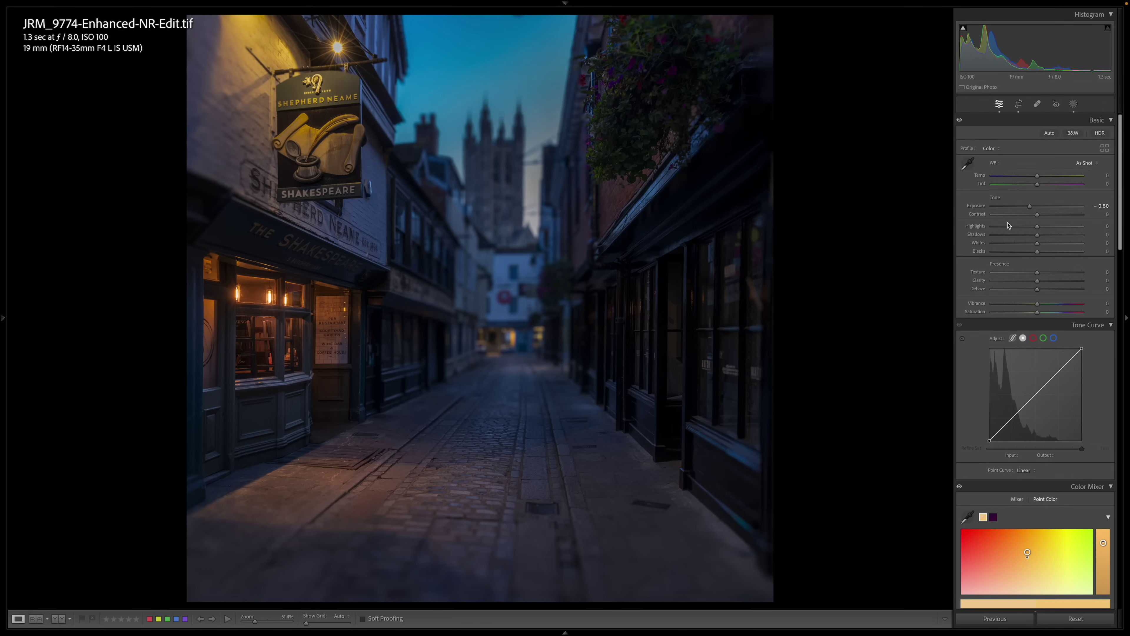
Set the whole photo's Exposure to -0.45, Contrast to +11, Highlights to -13, Shadows to +50, Vibrance to +52 and Saturation to +26.
mouse_move(1037, 214)
left_mouse_down()
mouse_move(1046, 216)
mouse_move(1030, 228)
mouse_move(1038, 239)
mouse_move(1059, 240)
mouse_move(1035, 208)
left_mouse_up()
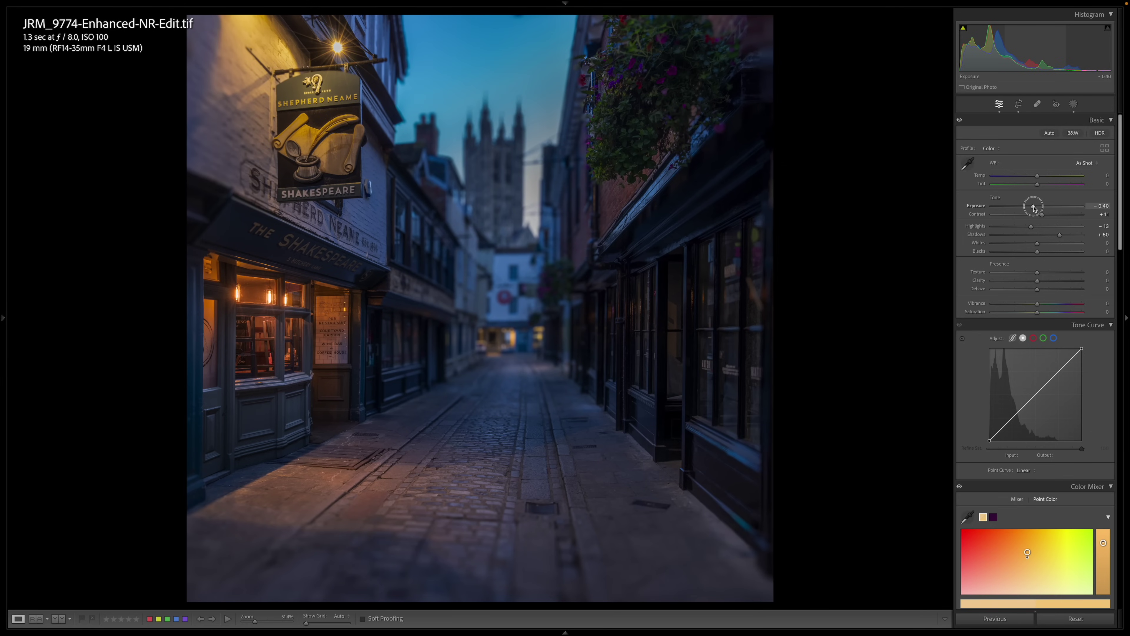
left_click_drag(1034, 208, 1033, 208)
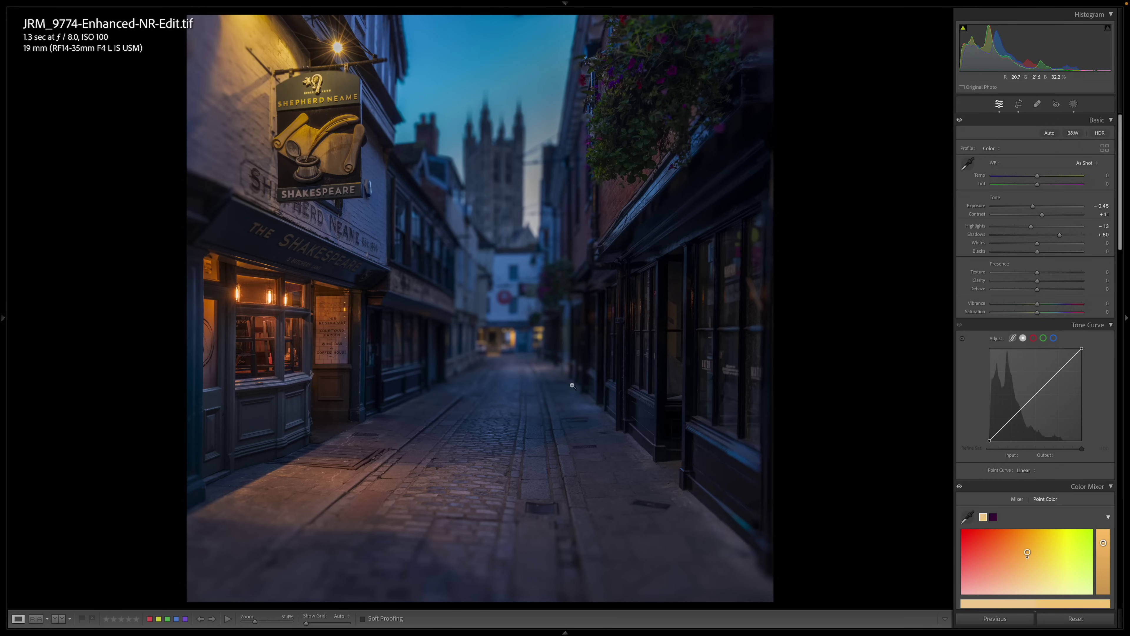
left_click(1061, 307)
left_click_drag(1037, 312, 1048, 314)
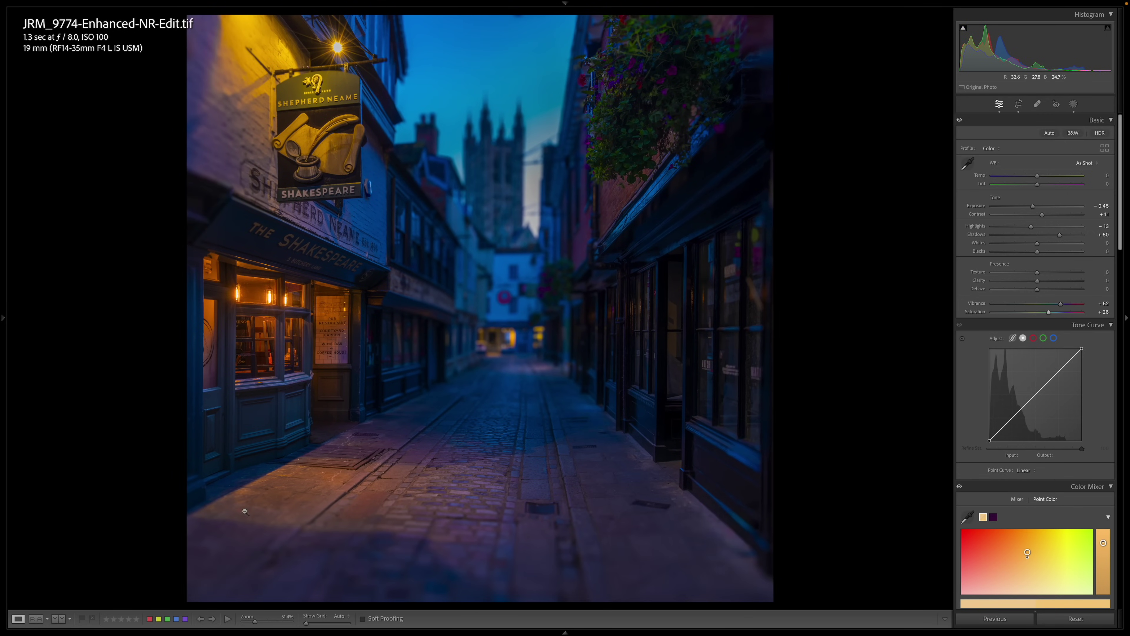
Convert the photo to black and white, and set Clarity to +30, Texture to +6, Temp to -14 and Exposure to -0.20.
left_click(1072, 133)
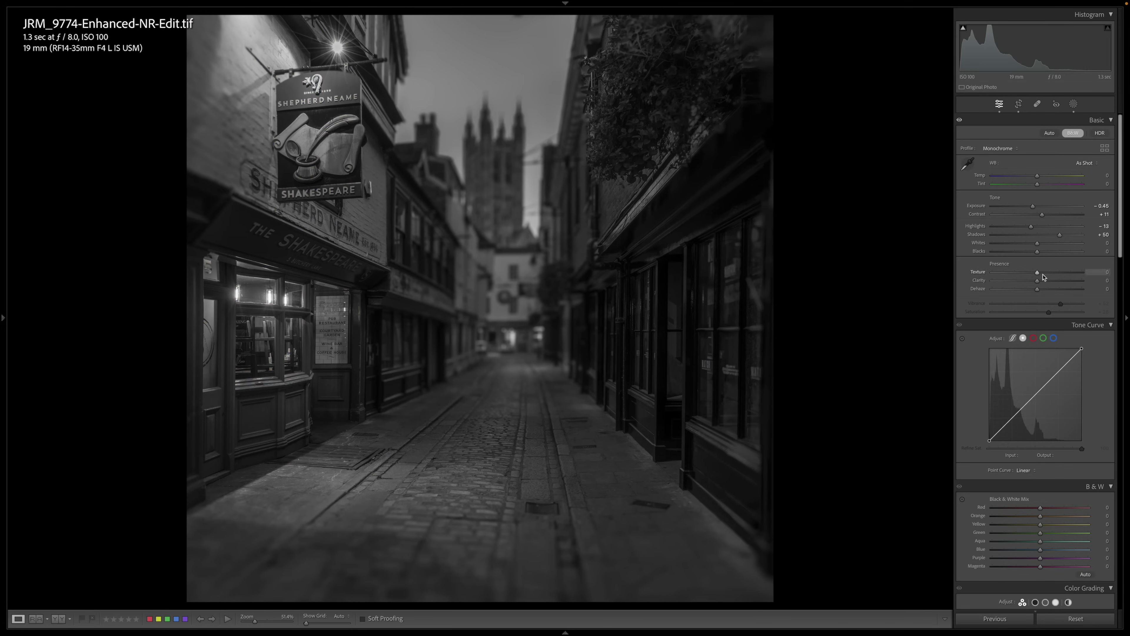
left_click(1053, 281)
left_click_drag(1053, 285, 1041, 274)
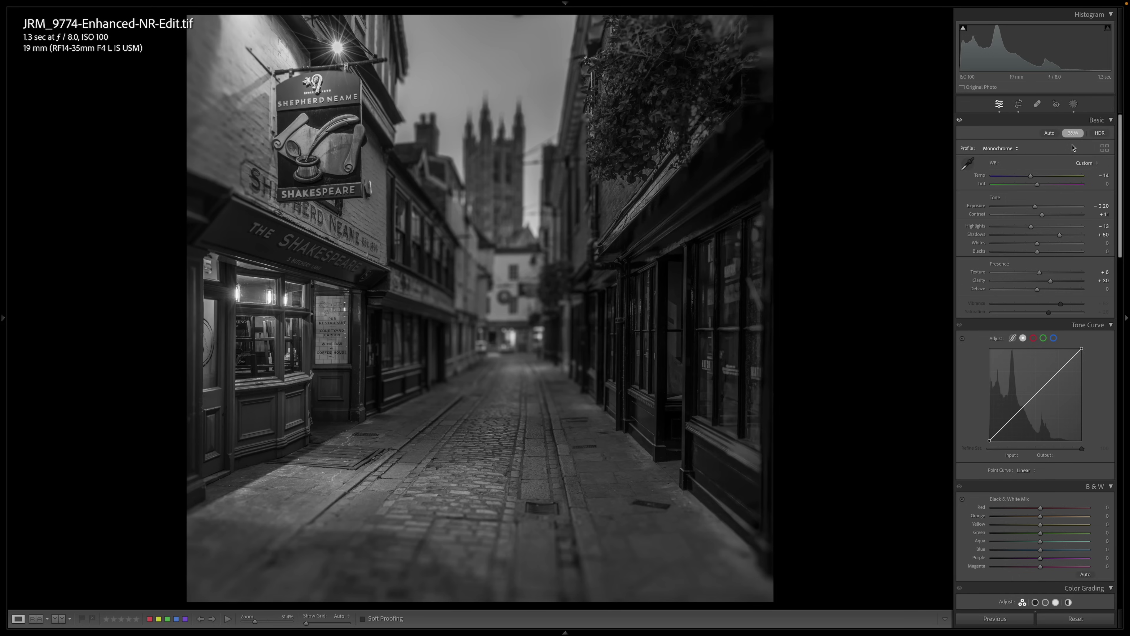
Return the photo to colour and set its Vibrance to +34 and Saturation to +8.
left_click(1075, 134)
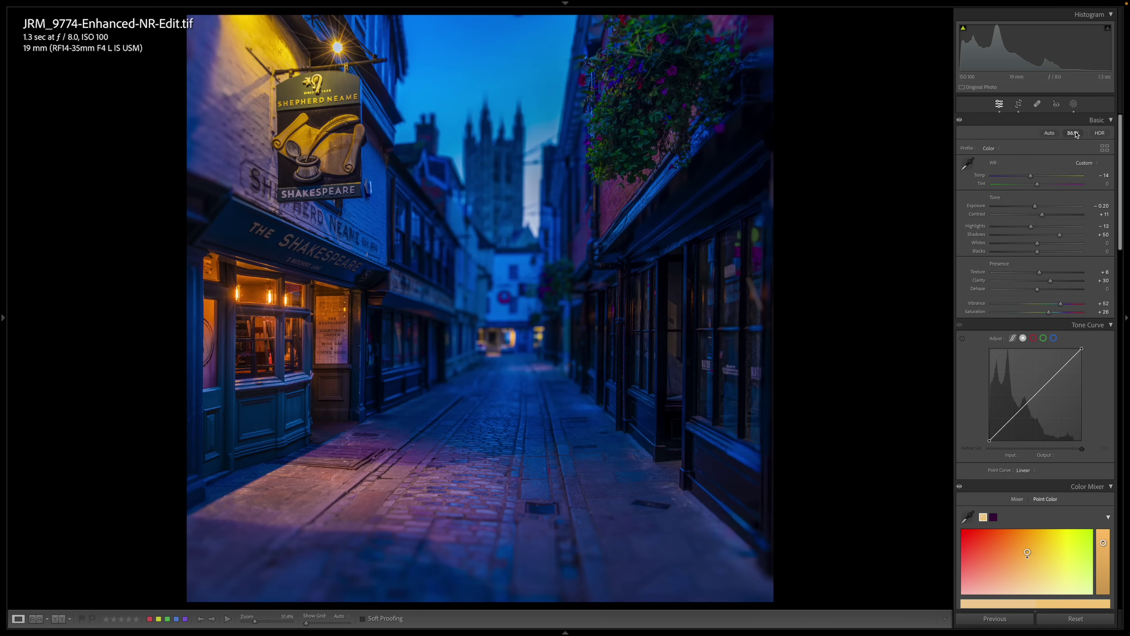
left_click_drag(1053, 305, 1045, 304)
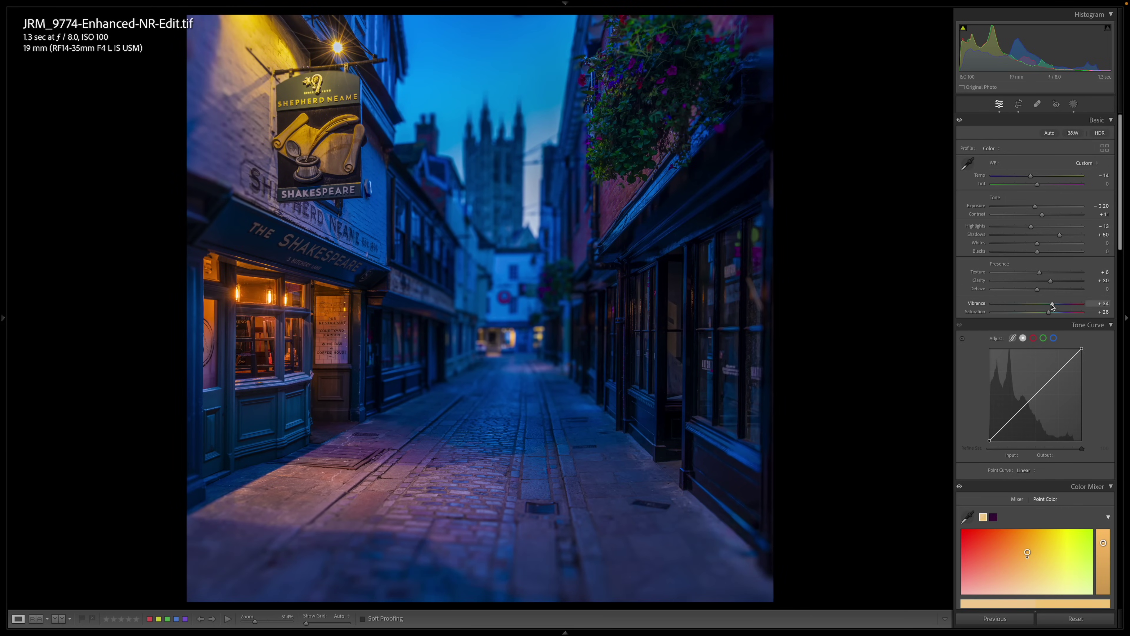
left_click(1041, 314)
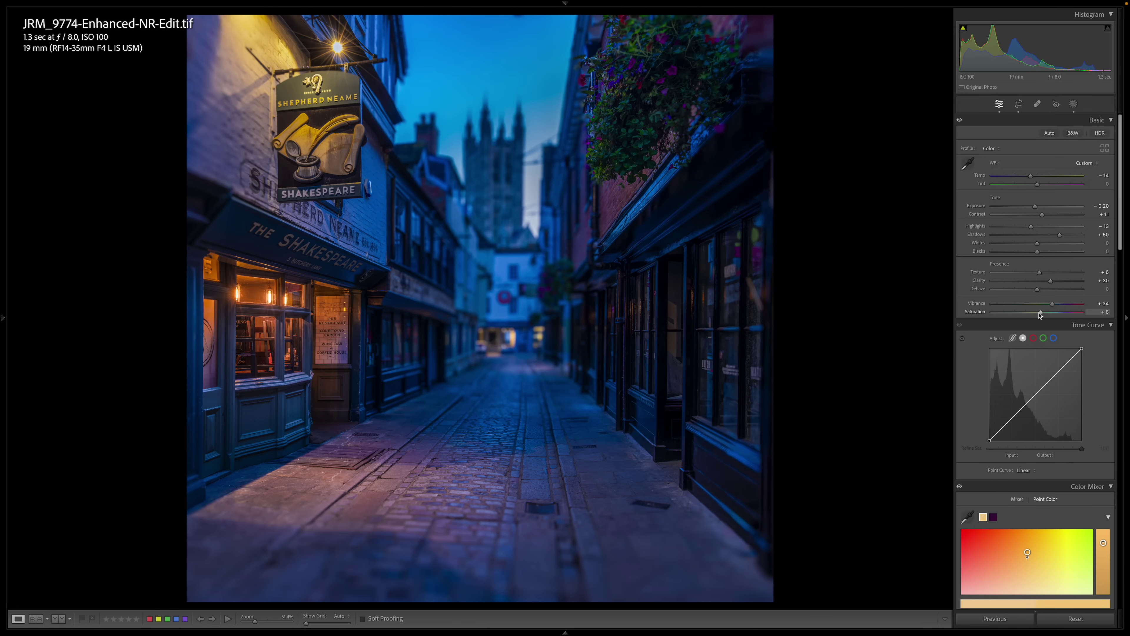
Open a copy of the photo with Lightroom adjustments in Silver Efex Pro 2 and make its window fill the screen.
right_click(471, 342)
mouse_move(518, 424)
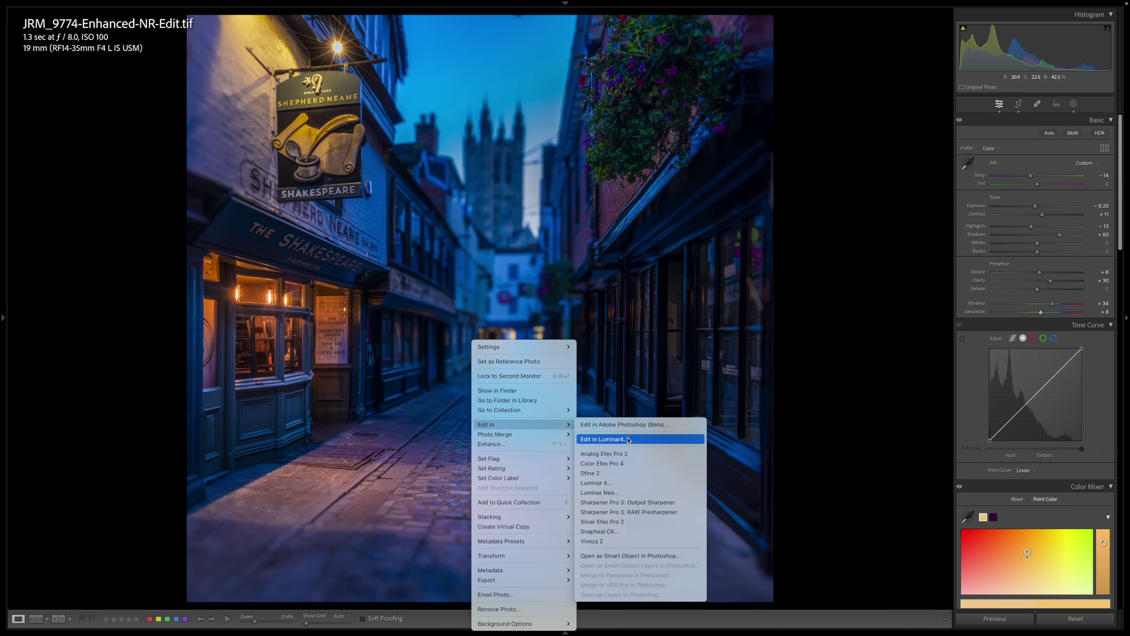
left_click(625, 522)
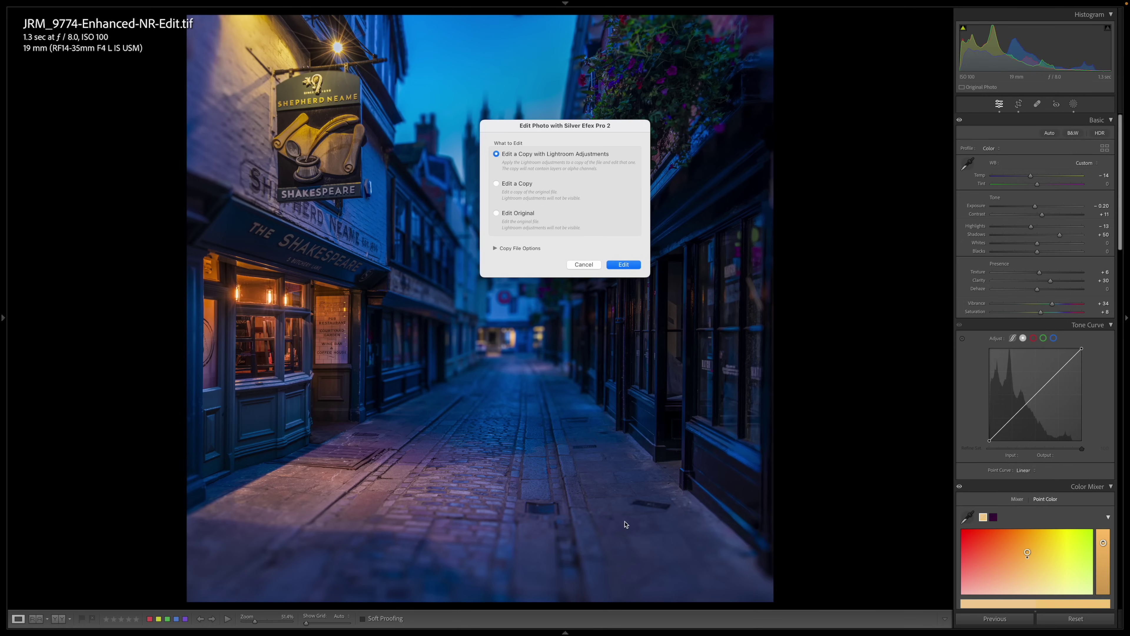
left_click(622, 264)
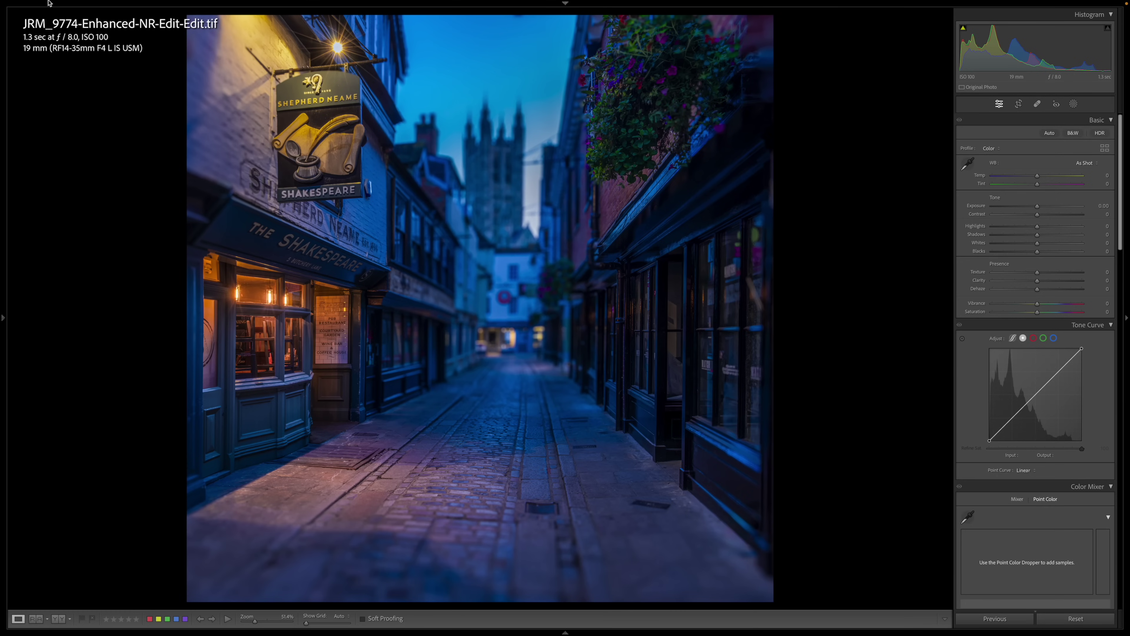
mouse_move(49, 2)
left_click(24, 17)
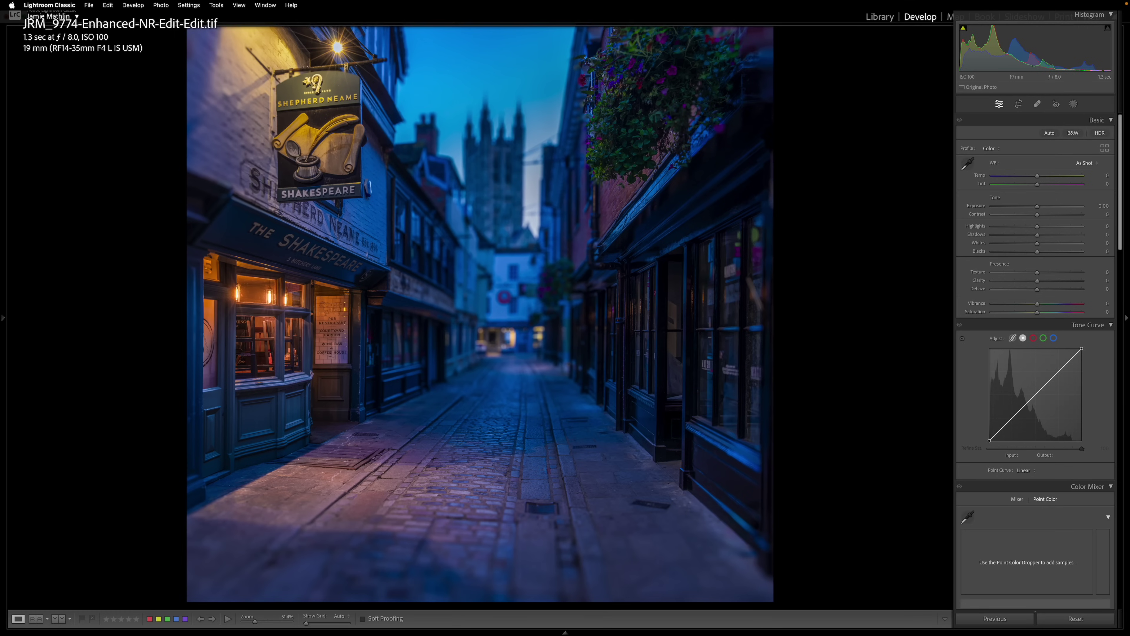
left_click(314, 39)
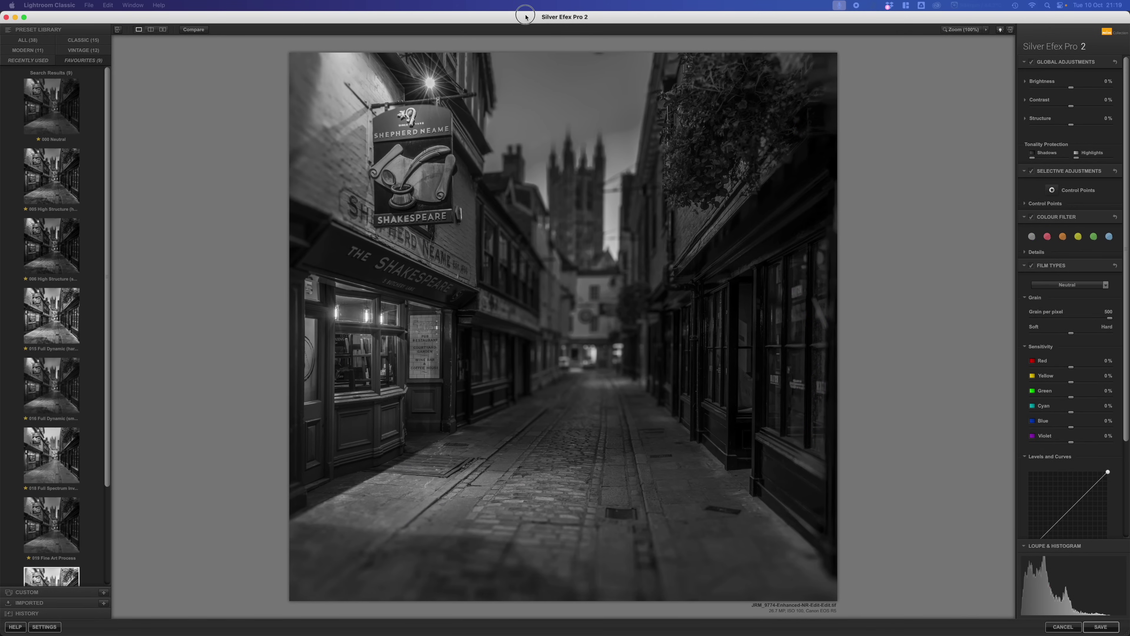
double_click(525, 17)
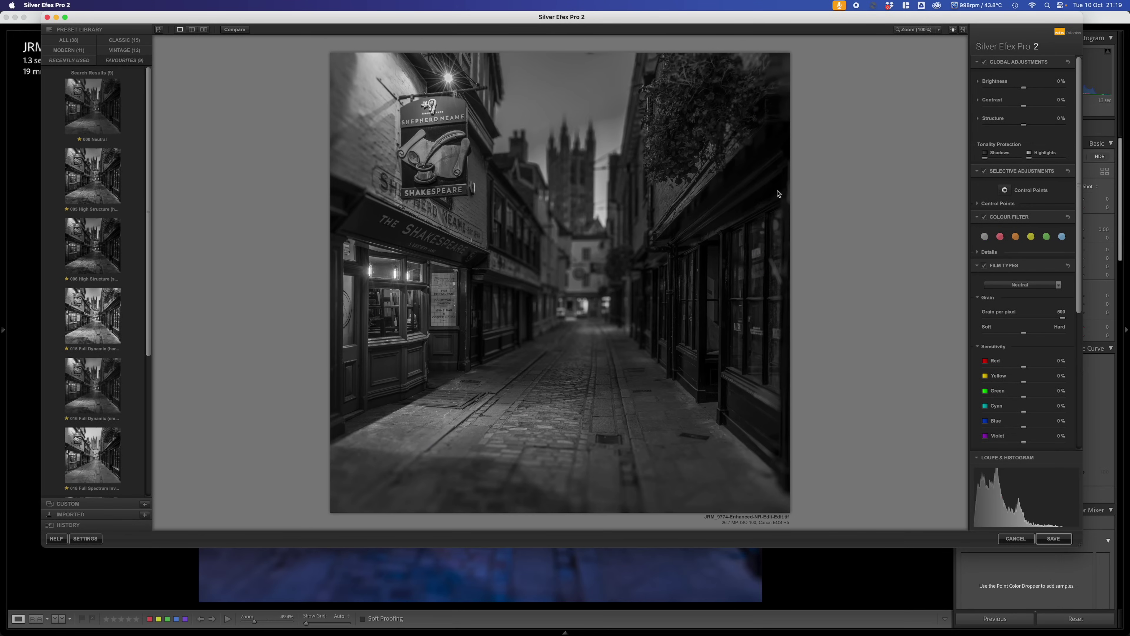
double_click(696, 20)
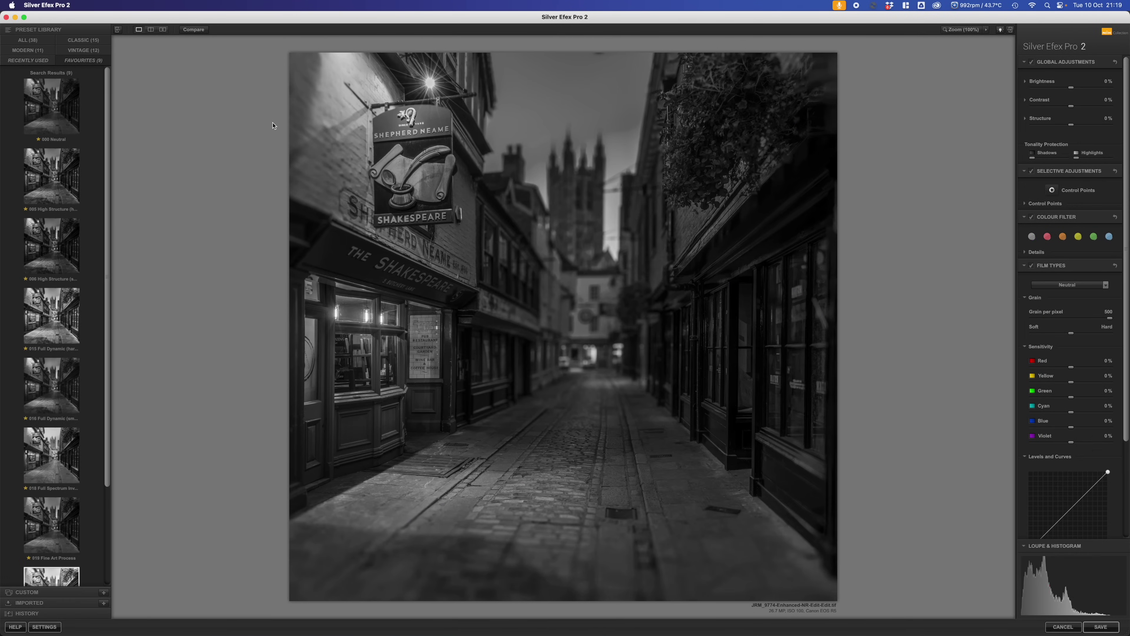
Compare the favourite presets, including Neutral, High Structure and Full Dynamic, and apply Fine Art Process.
left_click(53, 121)
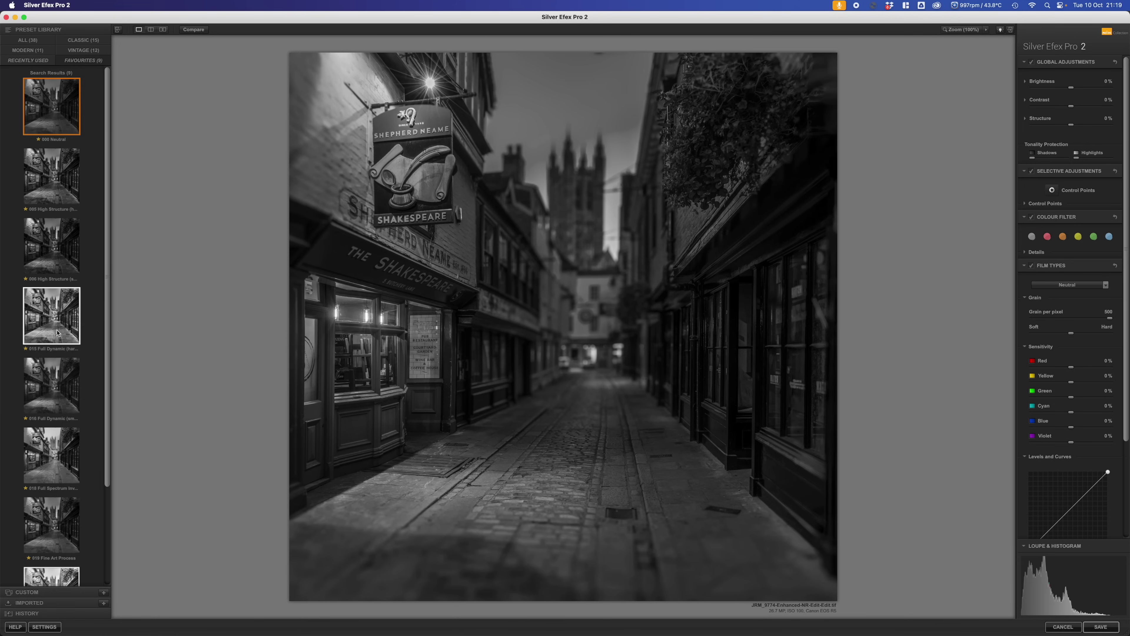
left_click(64, 202)
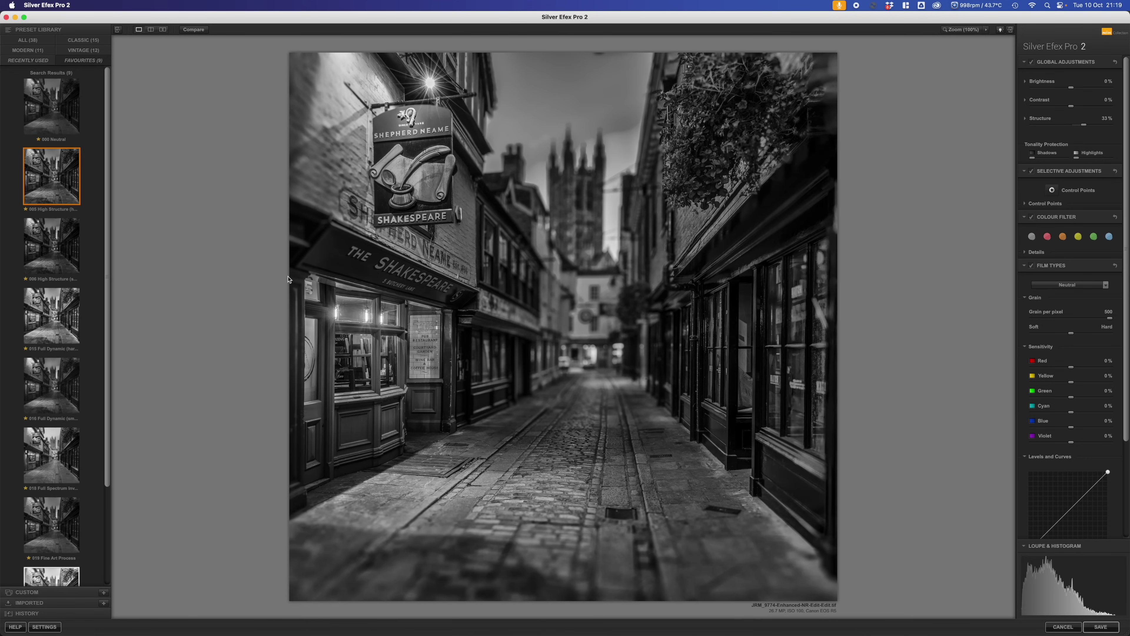
left_click(42, 260)
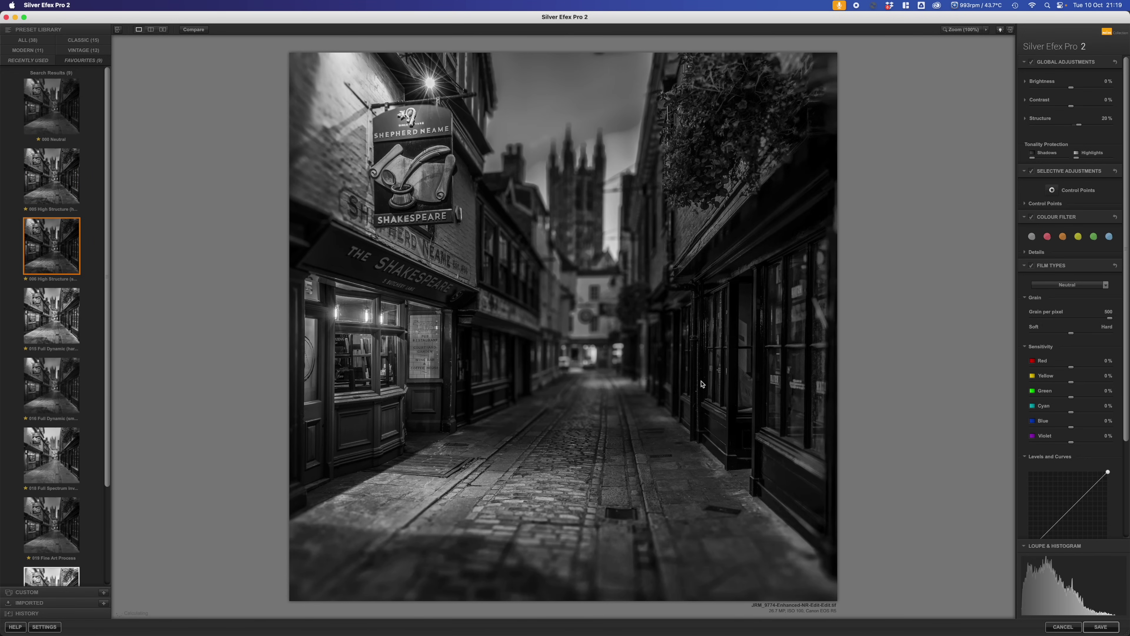
left_click(58, 329)
left_click(58, 395)
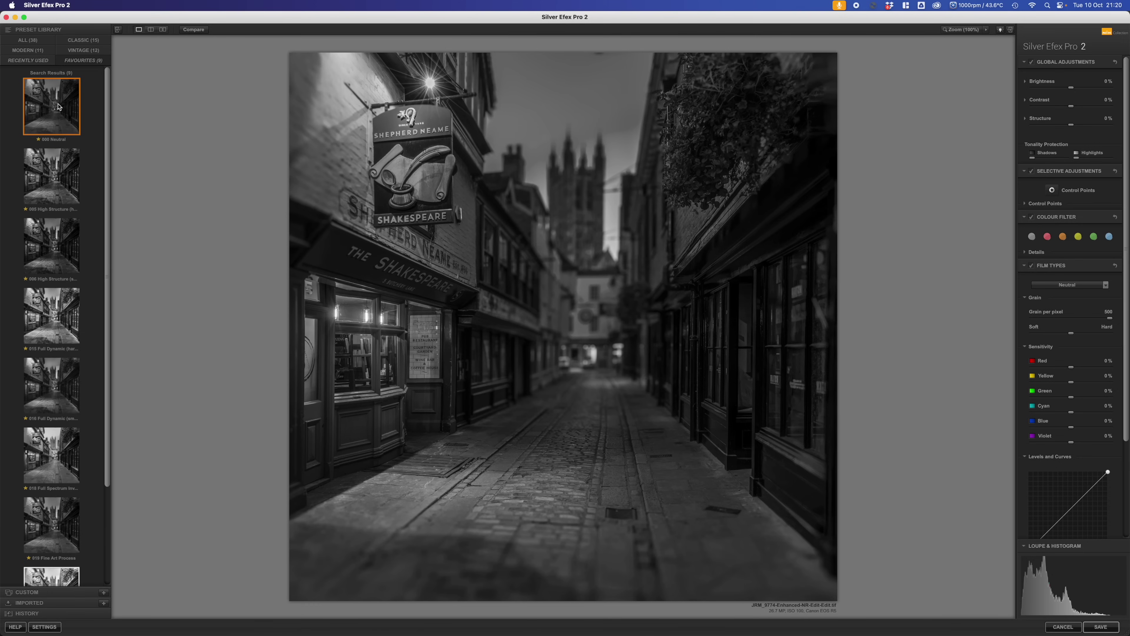
left_click(39, 514)
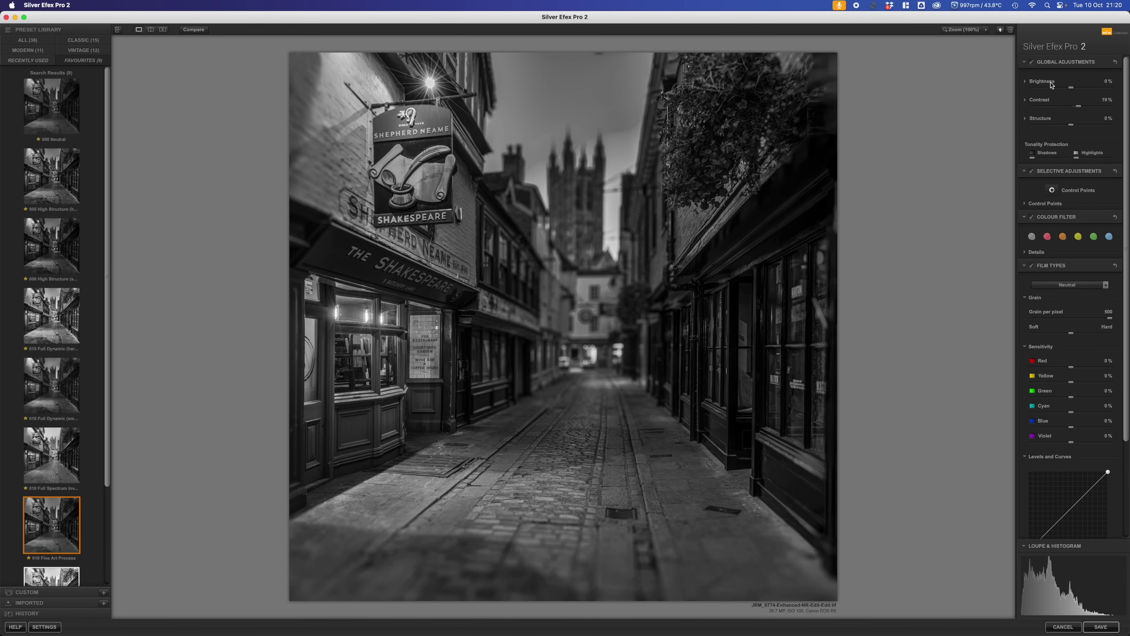
Increase the Structure slightly, apply toning preset 4 and save the black-and-white version back to Lightroom Classic.
left_click(1072, 124)
left_click_drag(1073, 127, 1074, 109)
scroll(1072, 386, "down", 5)
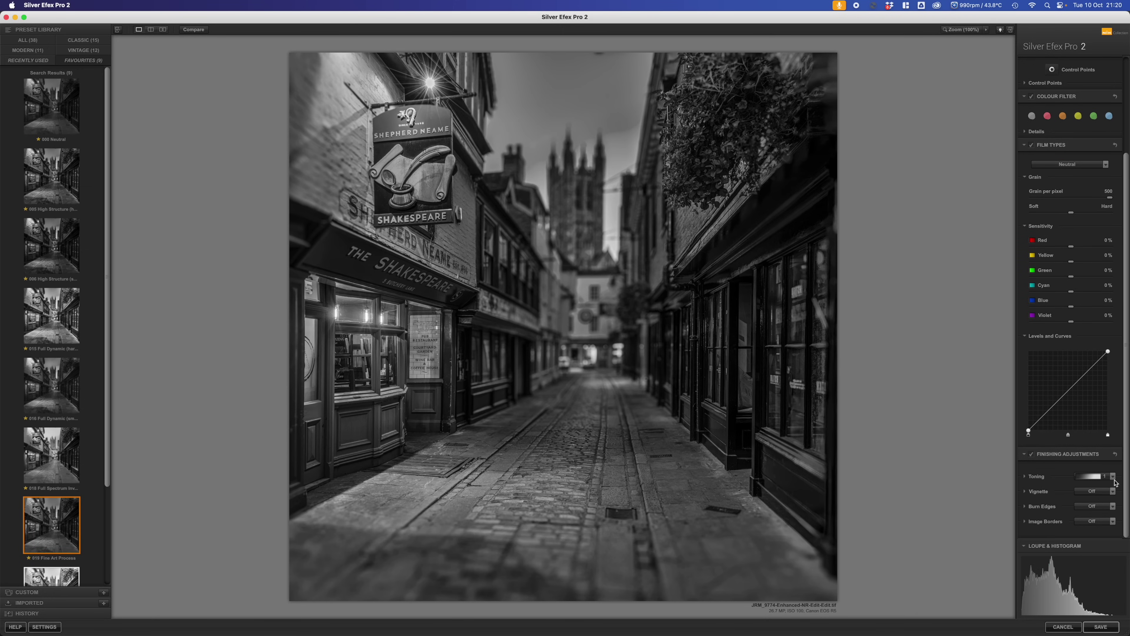
left_click(1113, 476)
left_click(1097, 273)
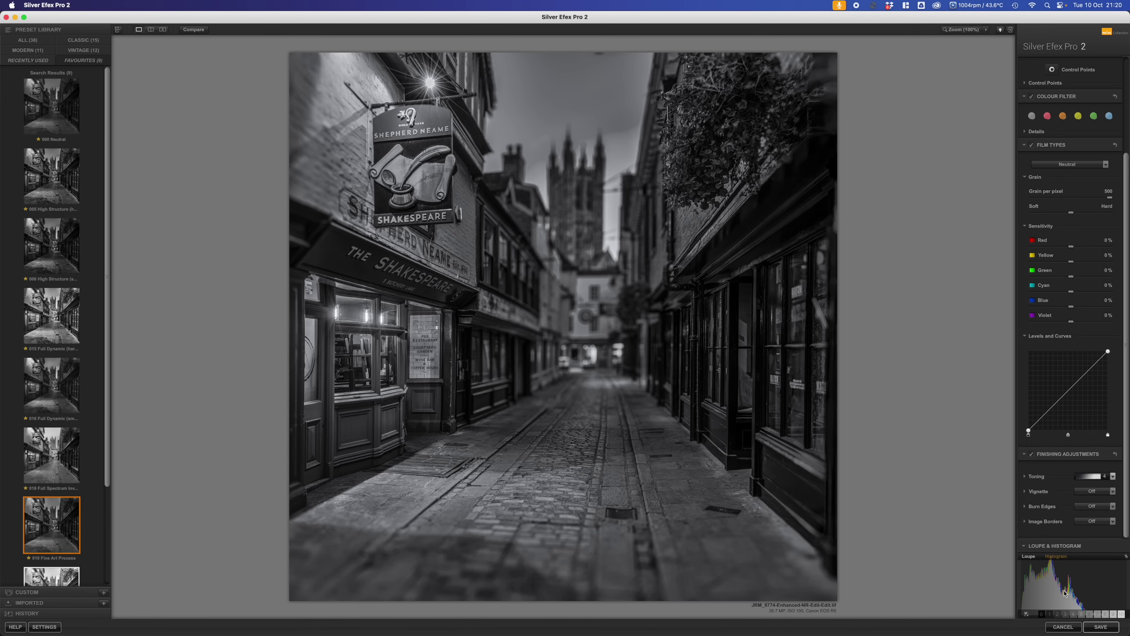
left_click(1101, 627)
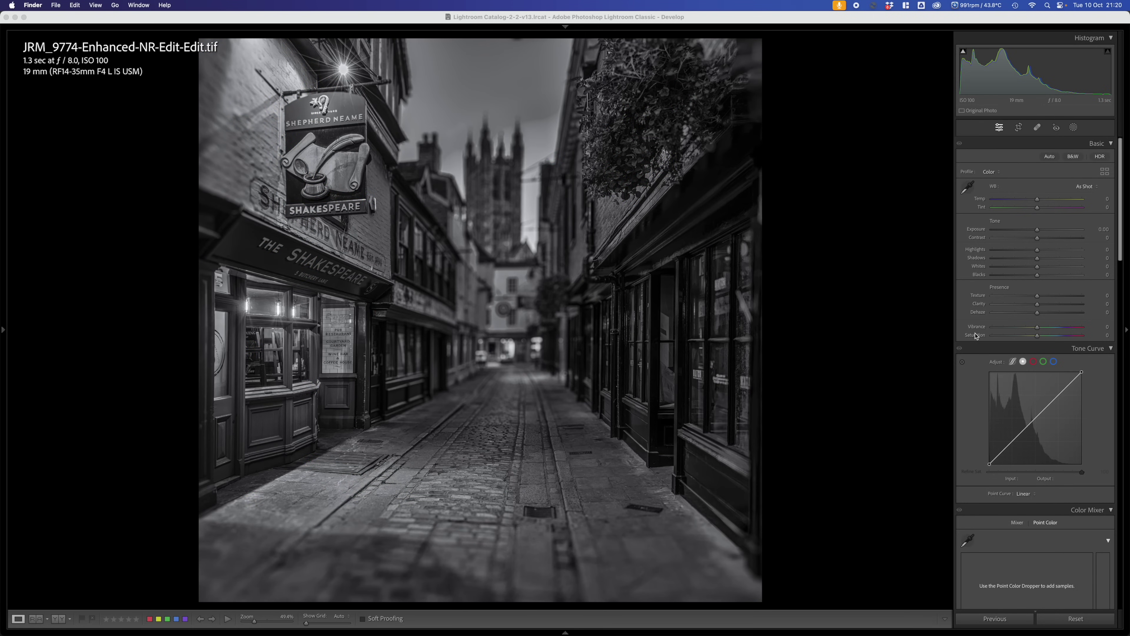
Set the black-and-white photo's Exposure to +0.35.
scroll(1070, 320, "down", 3)
scroll(1070, 321, "up", 3)
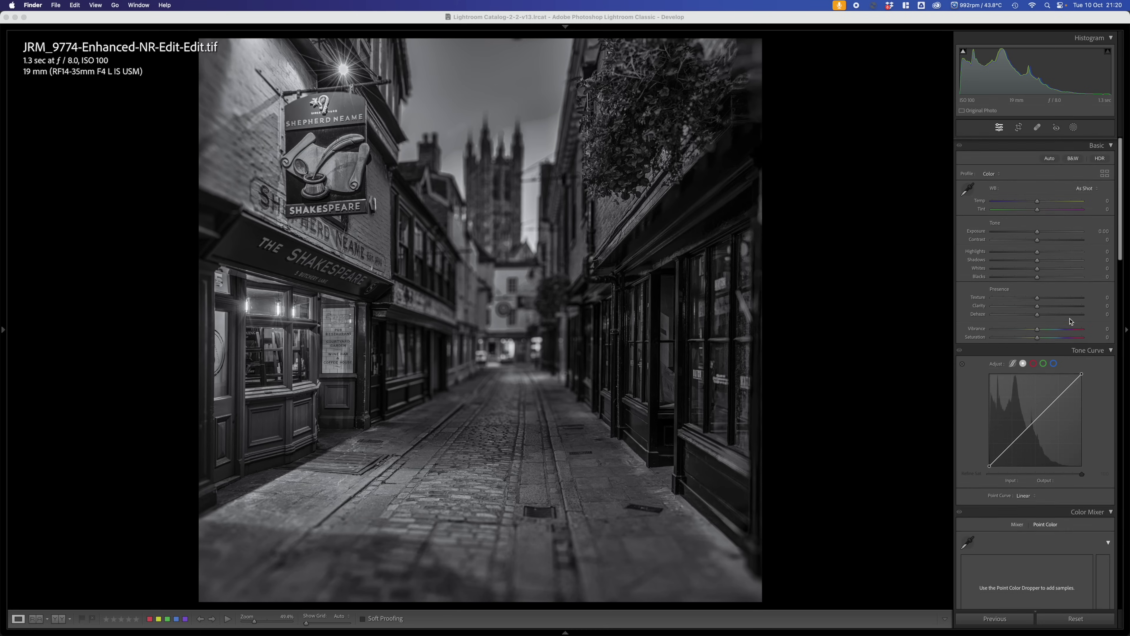
left_click_drag(1037, 231, 1036, 232)
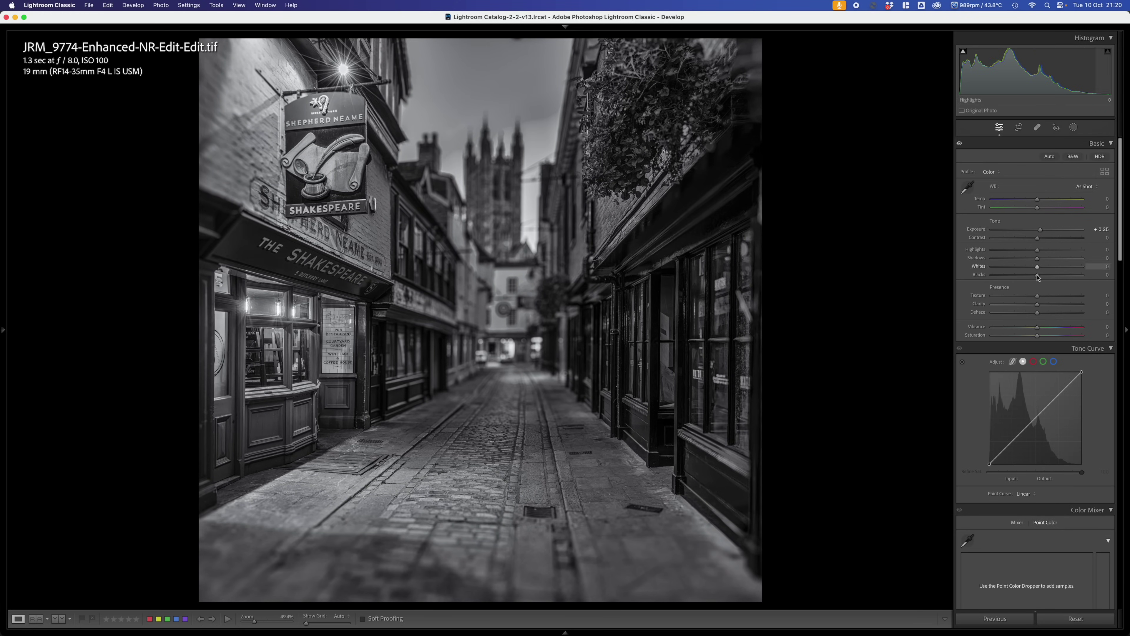
Add a Highlight Priority post-crop vignette with Amount -25 and Feather 100.
scroll(1040, 281, "down", 15)
scroll(1038, 284, "down", 15)
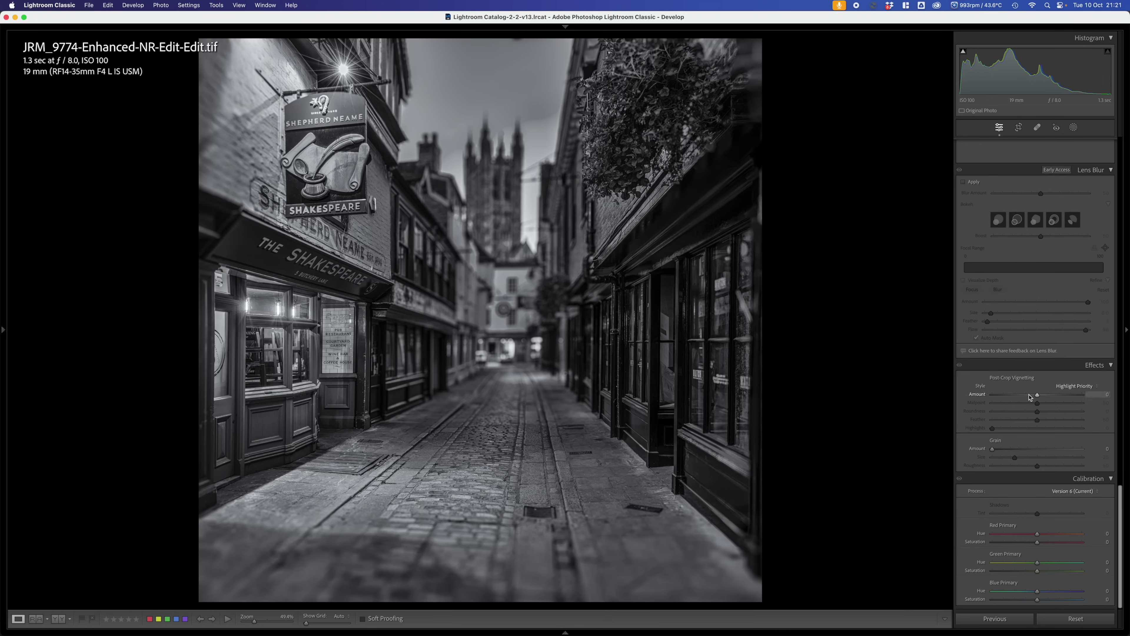
left_click_drag(1036, 394, 1118, 424)
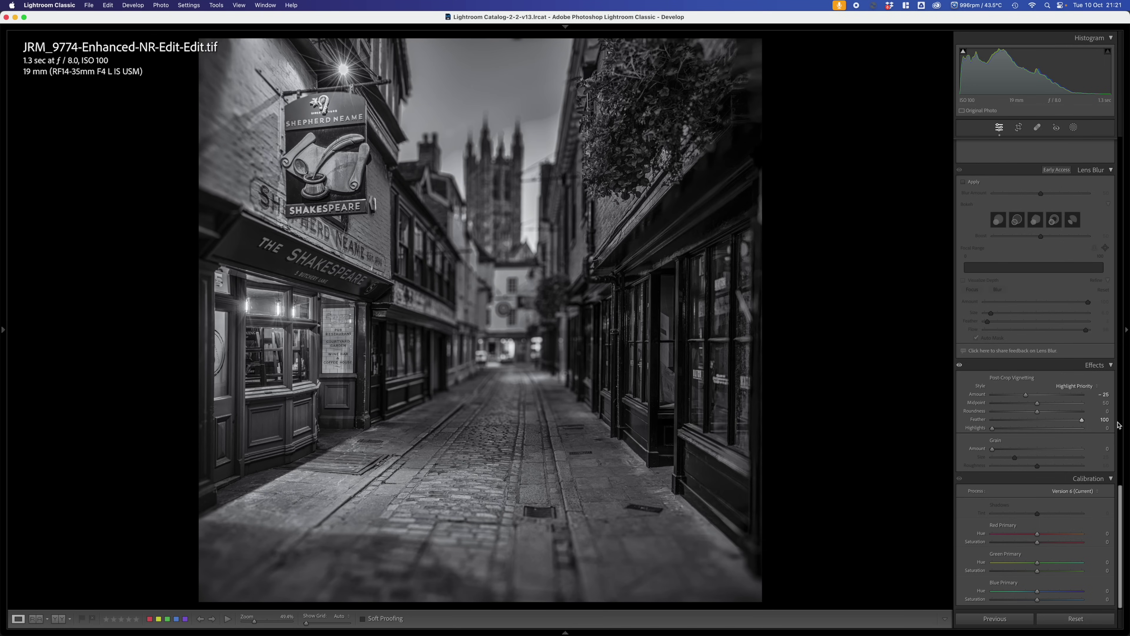